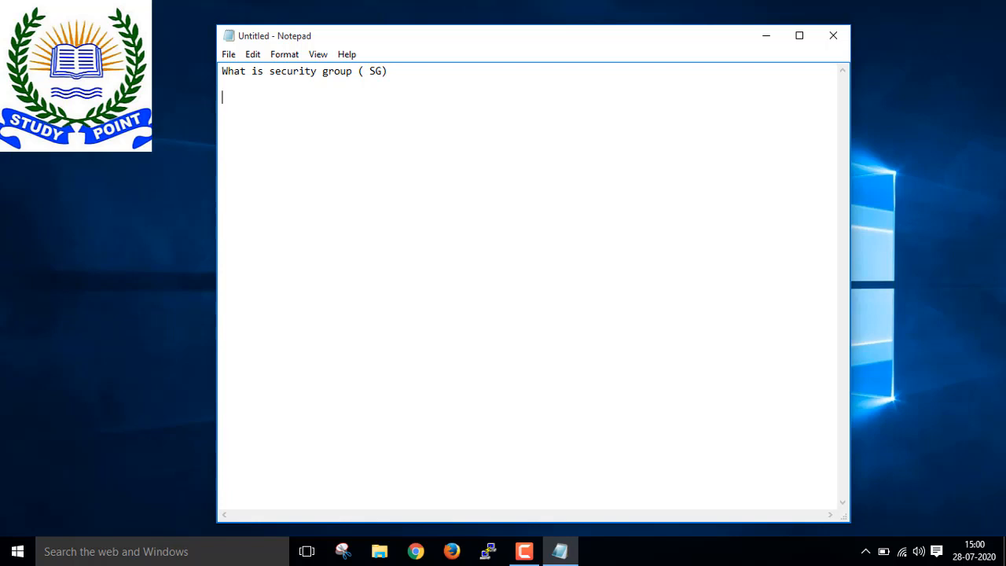
- Write the first point in the note as "1. Security group work as a firewall in AWS"
text(1.)
text(Security group wa)
key(BackSpace)
text(ork a)
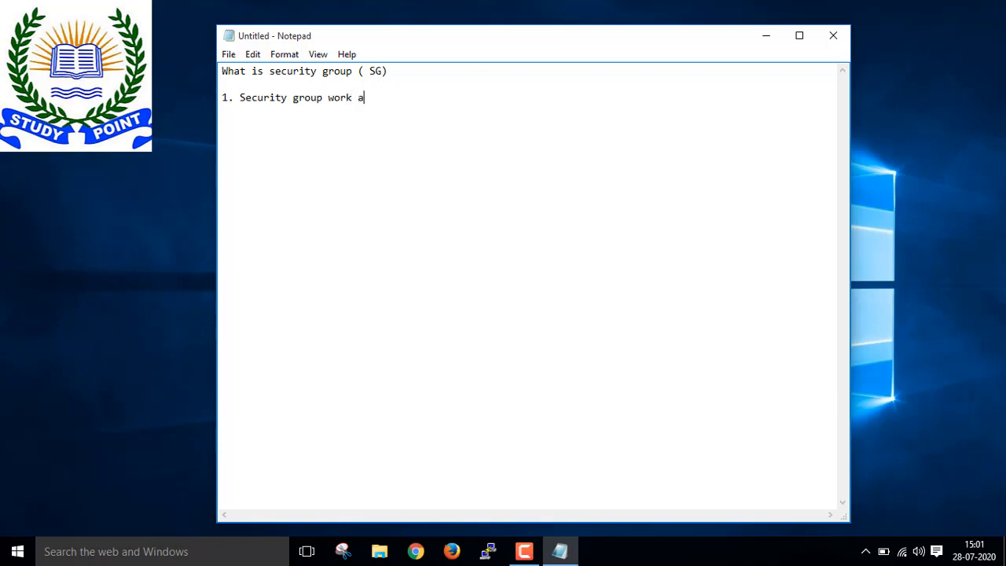
text(s a firea)
key(BackSpace)
text(wall in AWS  )
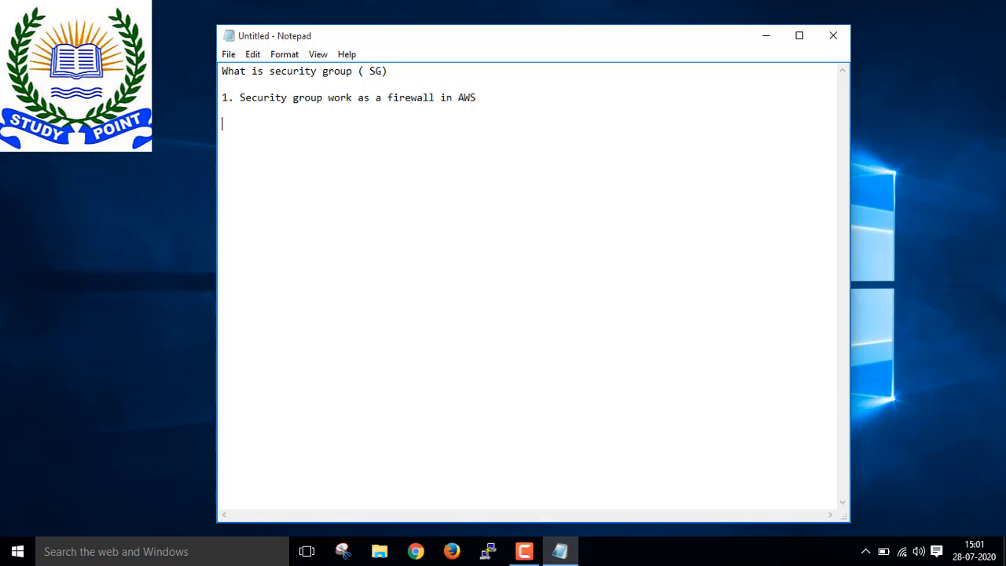
- Add the second point: "2. Its filltering or control the incoming and outgoing trafice in instances"
text(2. Its filltering t)
key(BackSpace)
key(BackSpace)
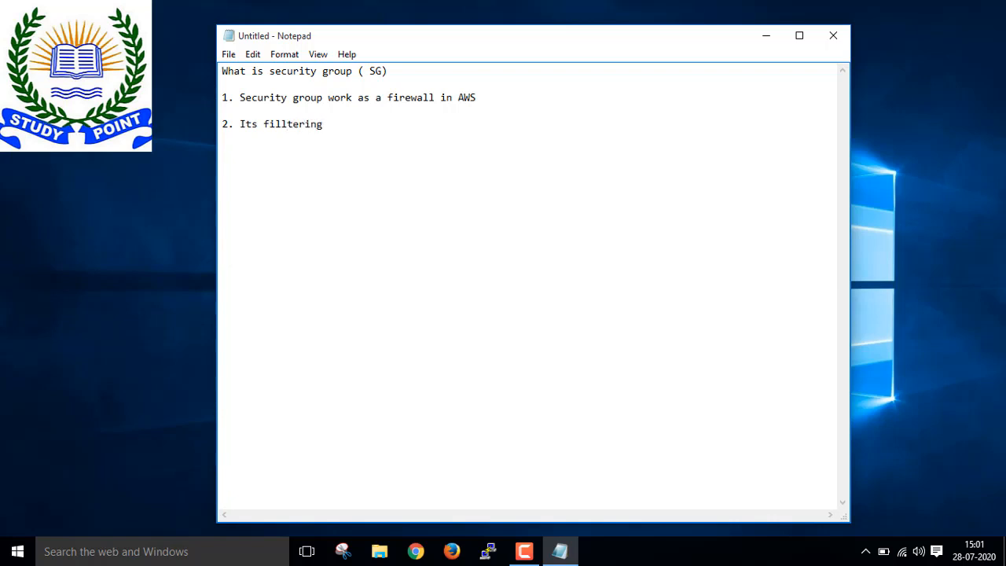
text(/)
key(BackSpace)
text(or control the inco)
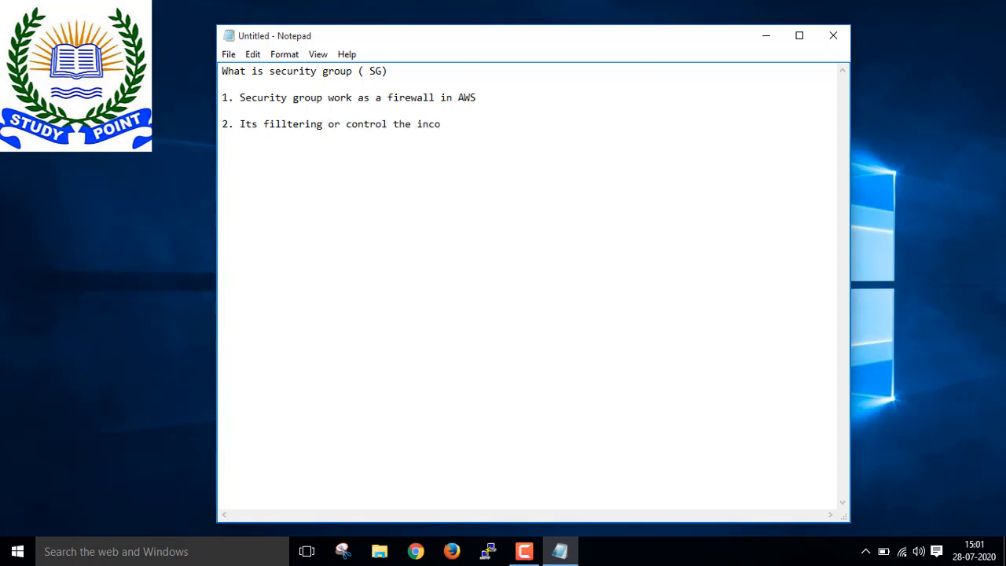
text(ming and outgoing traficce)
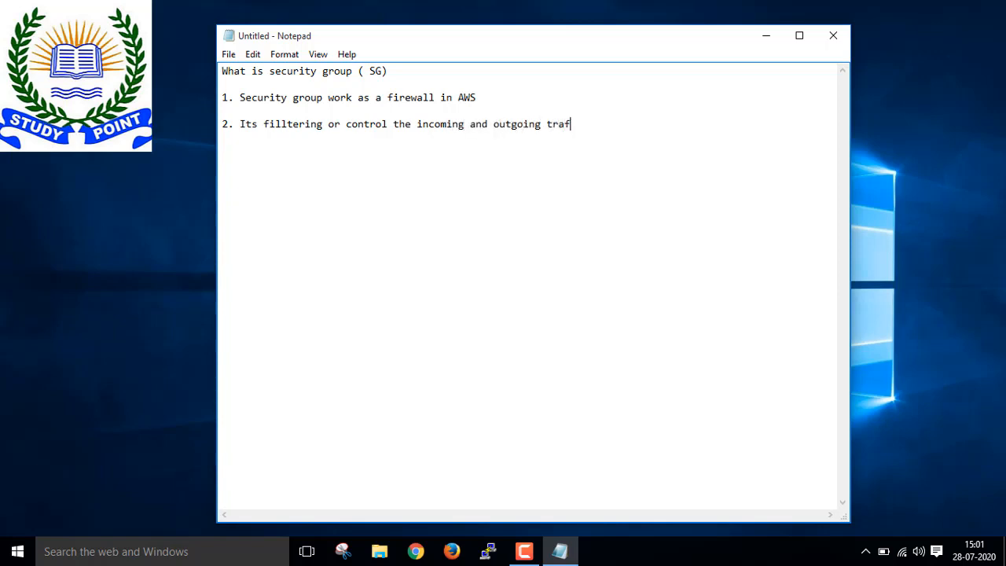
key(BackSpace)
key(BackSpace)
text(e iun)
key(BackSpace)
key(BackSpace)
text(n instances  )
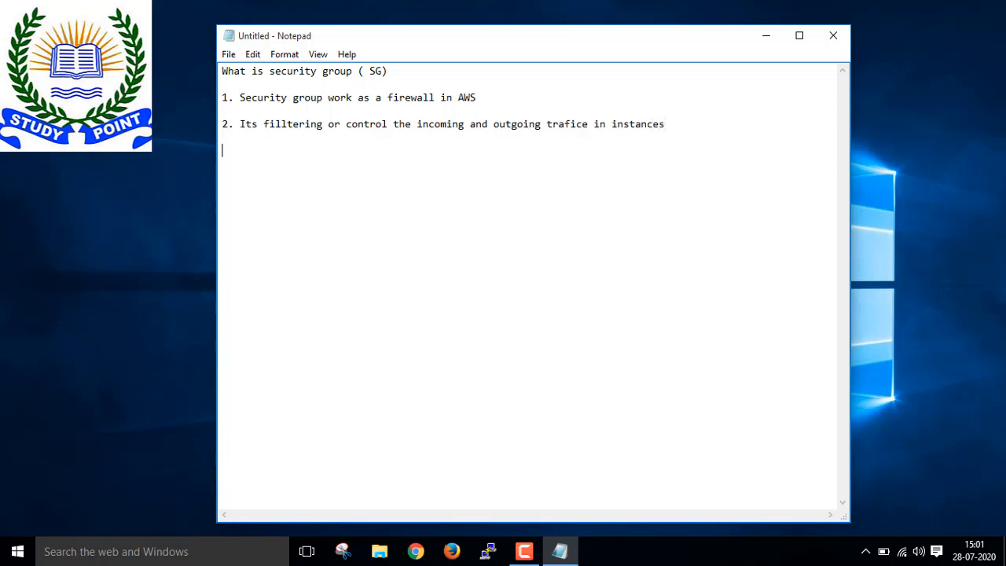
- Add the third point: "3. It work based on IP protocol, Ports no and source/Destiniation IP address"
text(3.)
text( It work o)
text(n b)
key(BackSpace)
key(BackSpace)
text(based on IP )
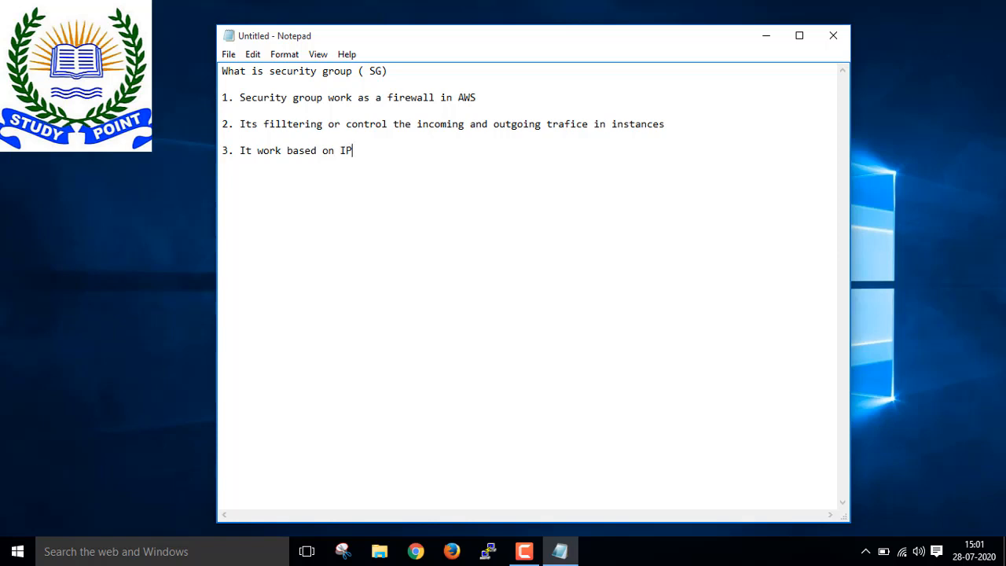
text(proc)
key(BackSpace)
text(tocol, Ports no, )
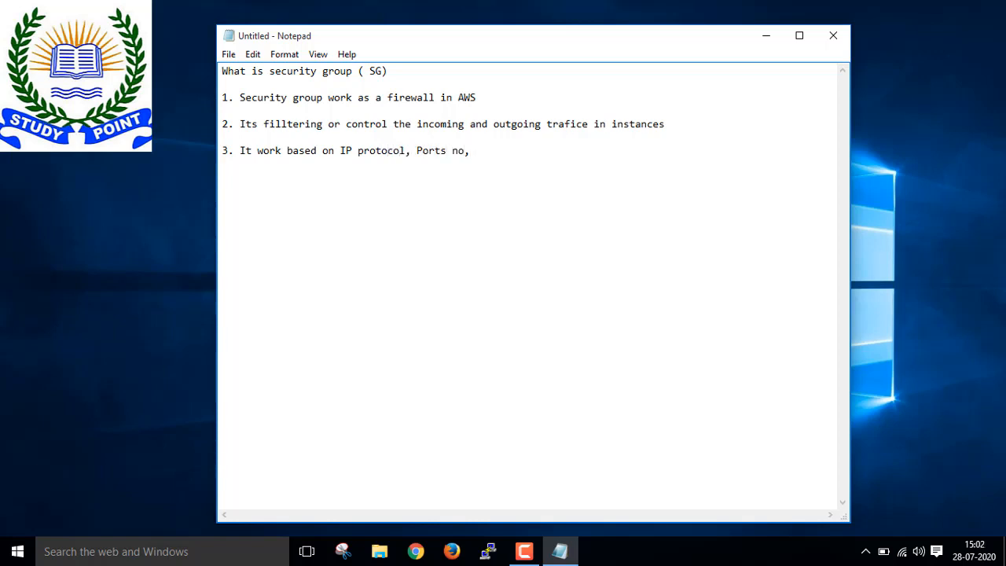
key(BackSpace)
key(BackSpace)
text( and source/Destiniation )
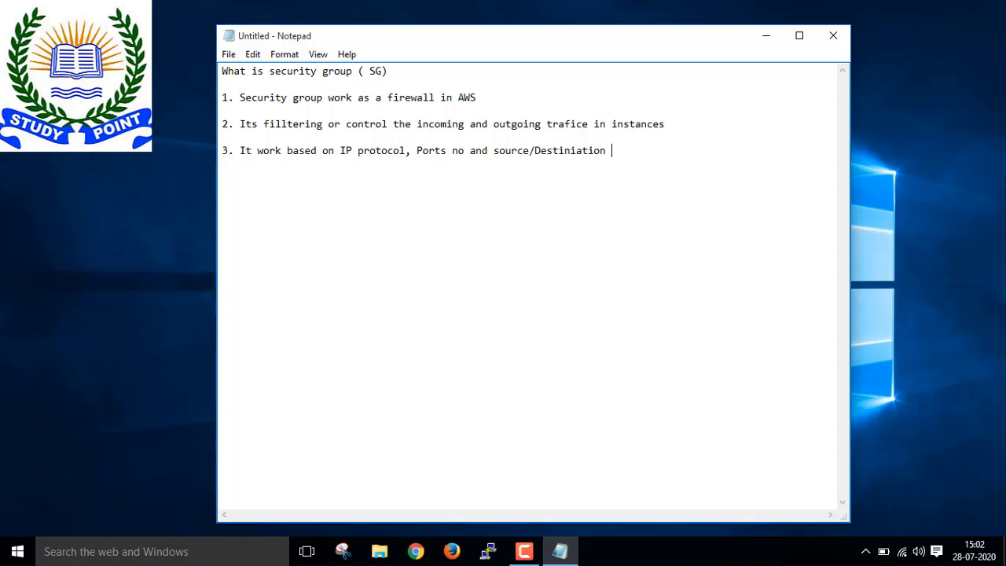
text(IP addr)
text(ess)
text(Bascily)
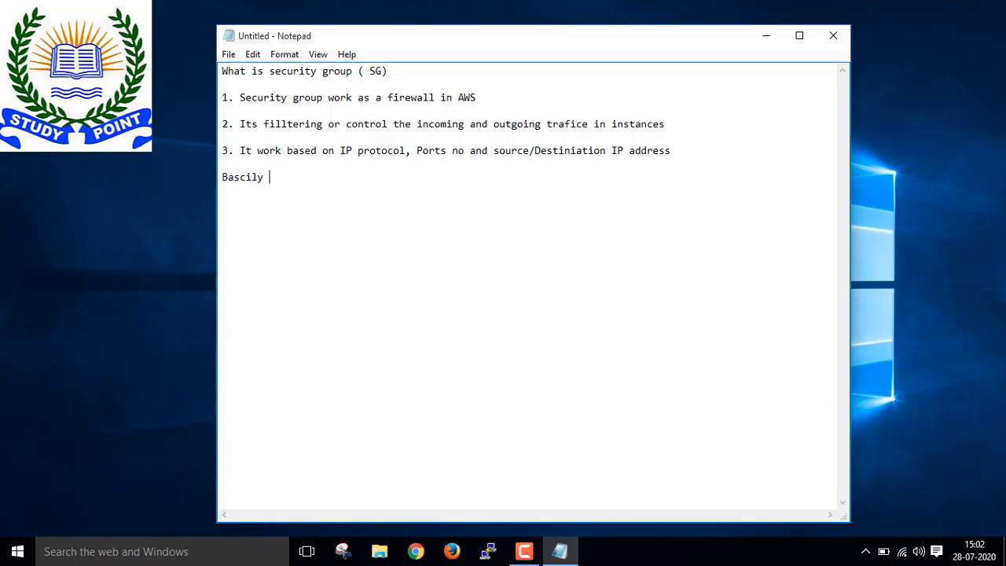
key(BackSpace)
key(BackSpace)
key(BackSpace)
key(BackSpace)
key(BackSpace)
key(BackSpace)
key(BackSpace)
key(BackSpace)
- Add the closing line "we will deploy security group in instance for control the incoing and outgoing traffic."
text(we will deploy security)
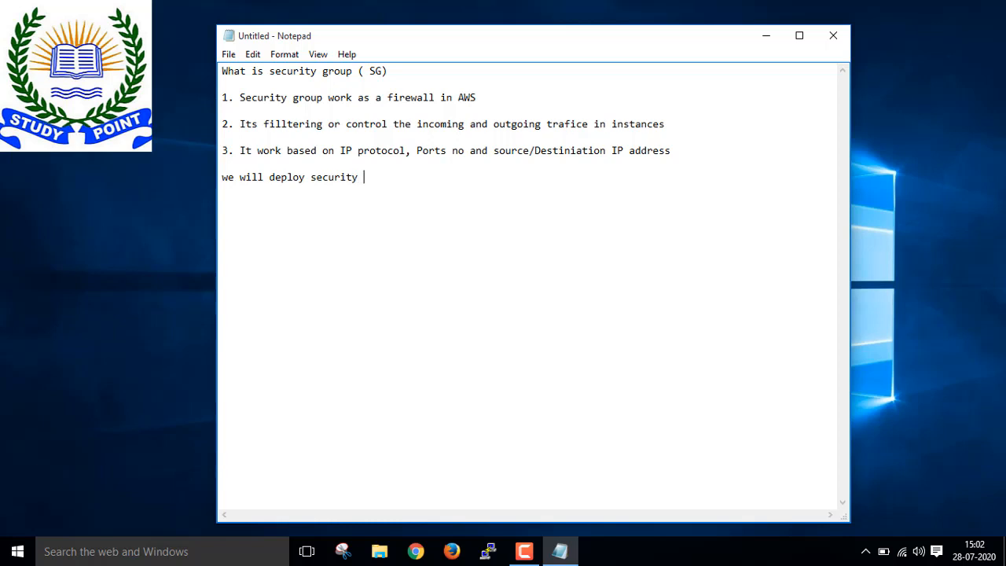
text( group in instance for control th)
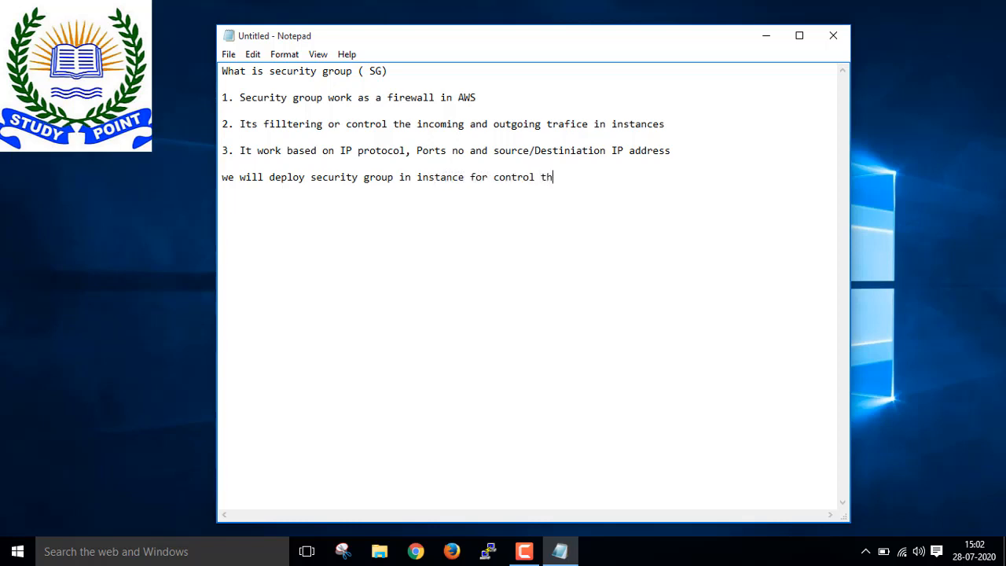
text(e incoing and outg)
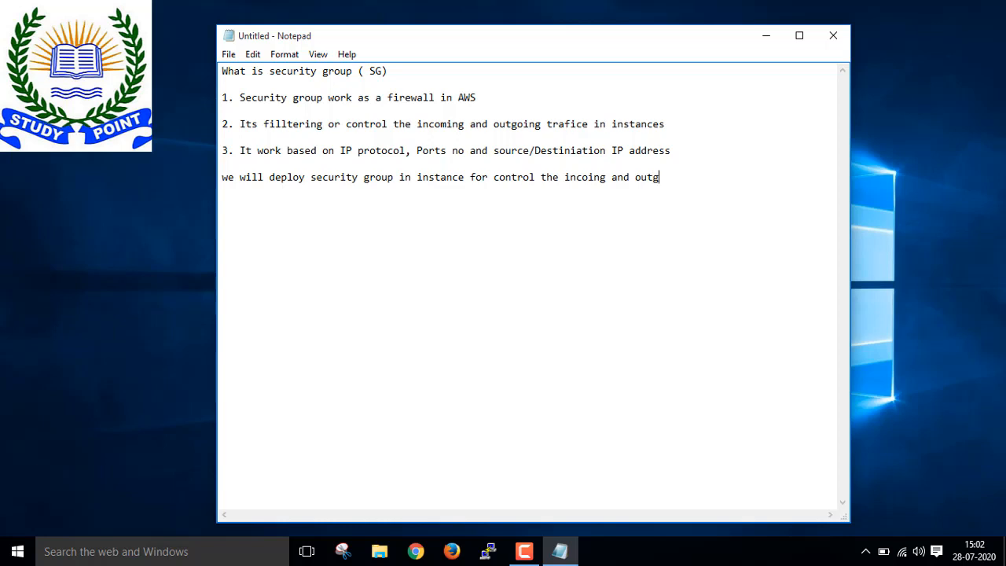
text(oing traffic/)
key(BackSpace)
text(.)
- Switch to Chrome and search the web for "aws consol"
click(418, 552)
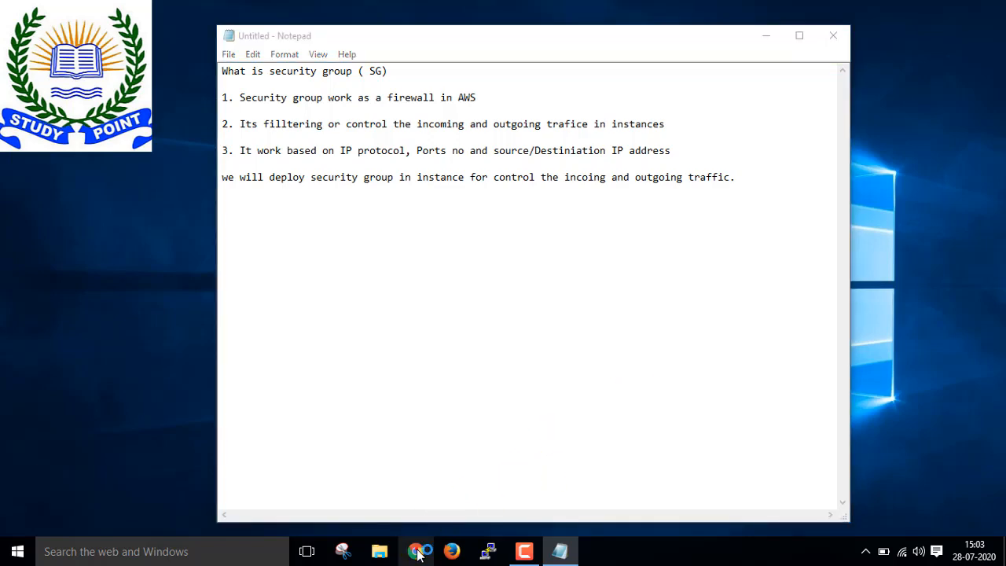
click(345, 45)
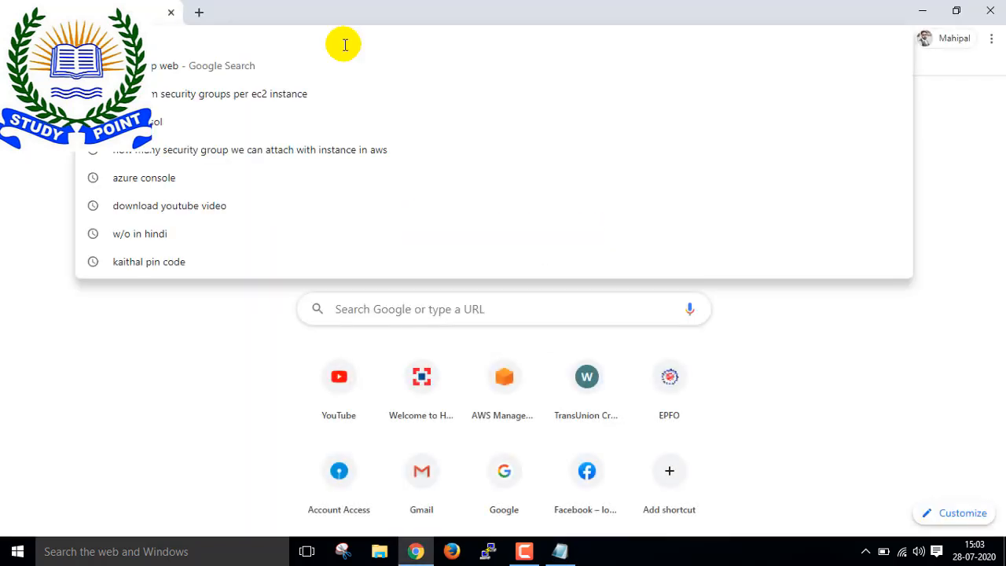
text(aws)
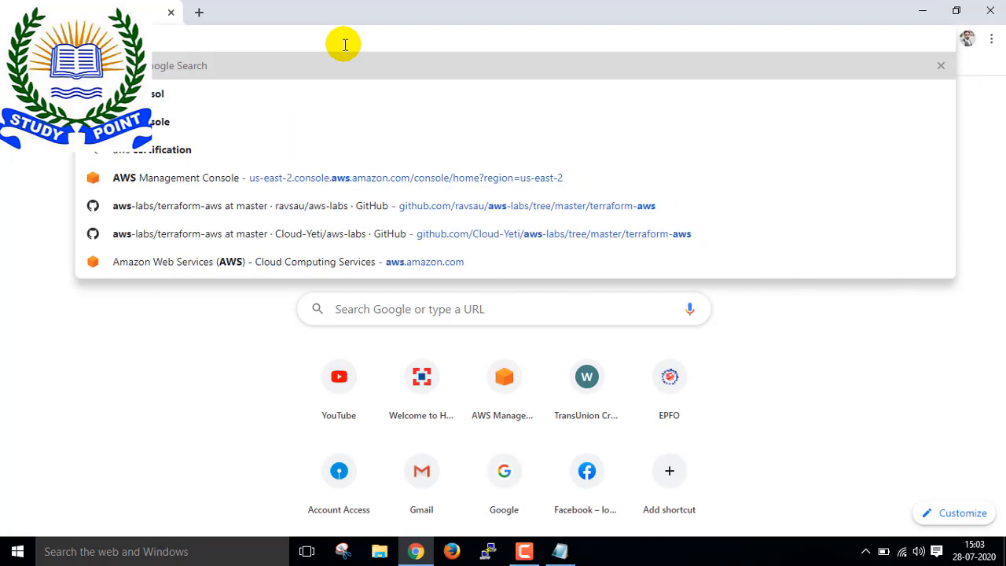
text( consol)
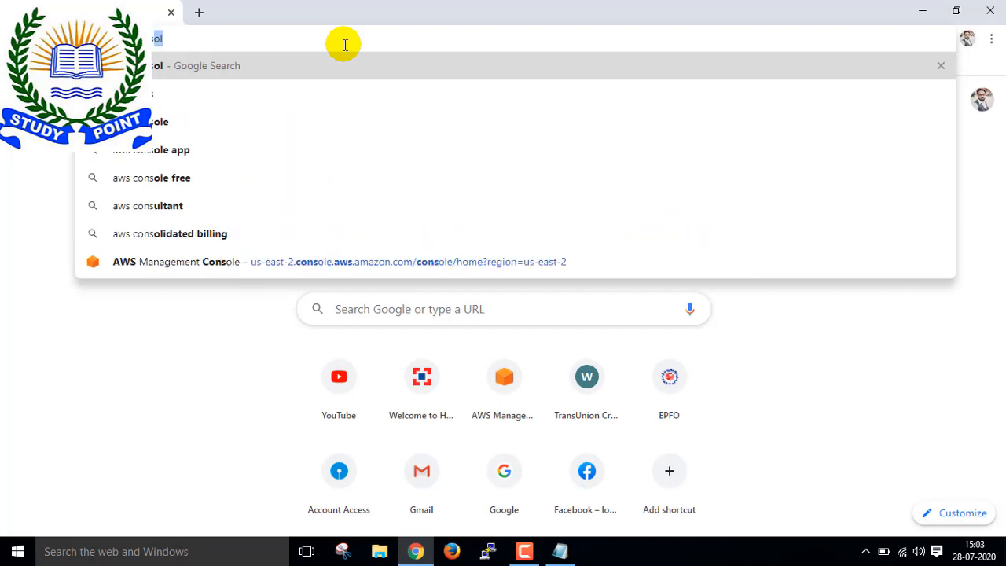
key(Return)
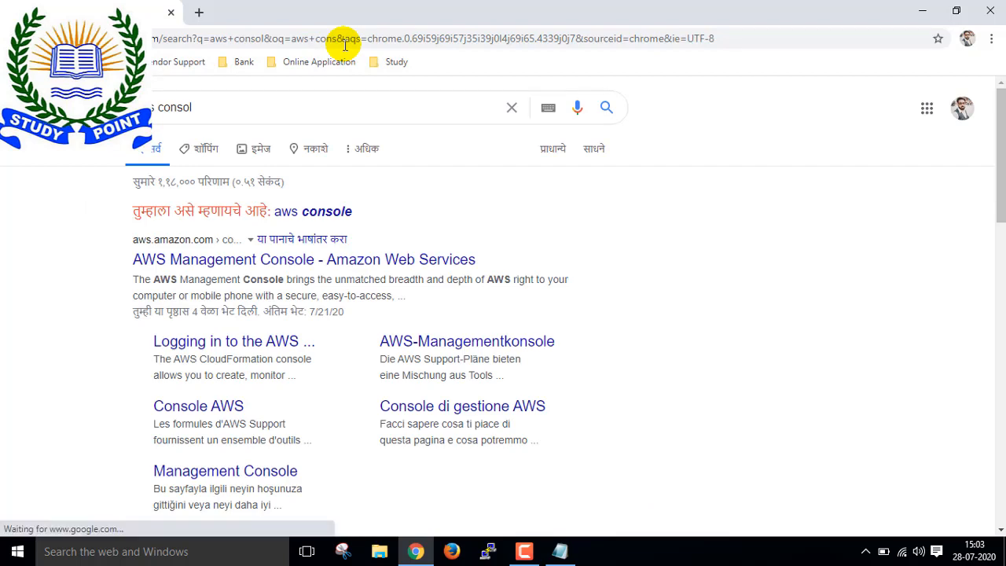
- Open the Amazon Web Services (AWS) - Cloud Computing Services result and enter the AWS Management Console from its home page
scroll(668, 210, down, 3)
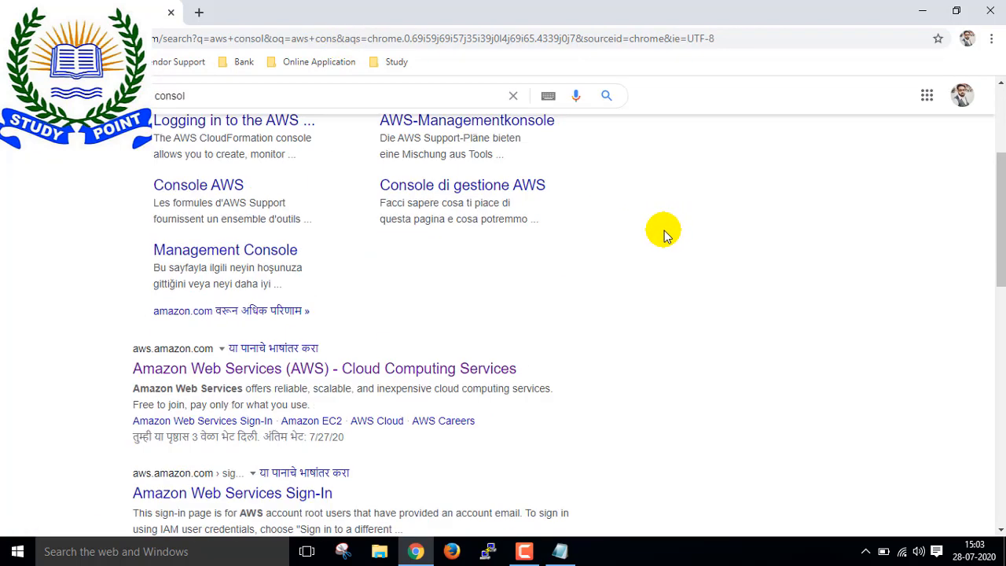
click(314, 365)
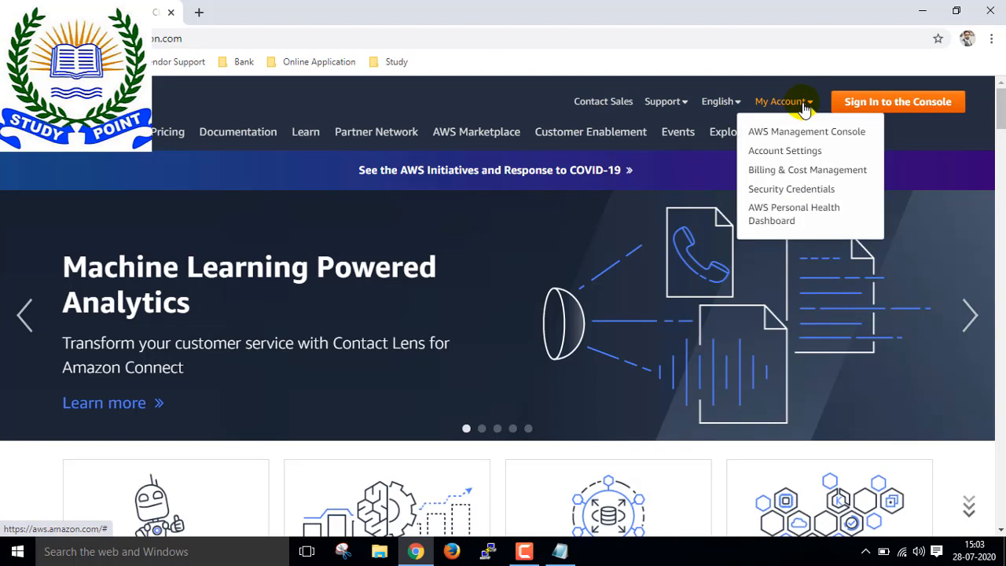
click(877, 99)
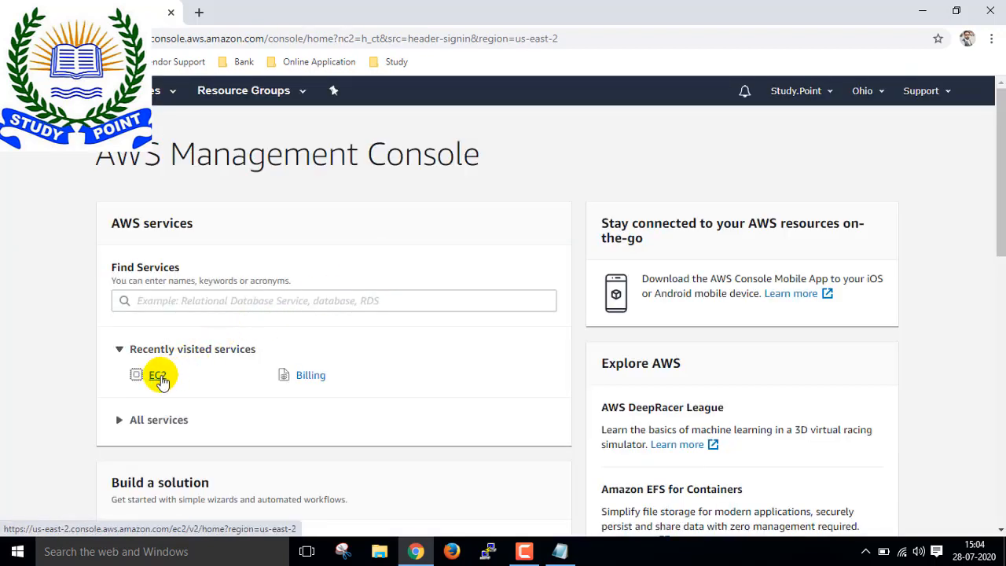
- Open the EC2 service dashboard, finding it also through a service search for "ec2"
click(160, 379)
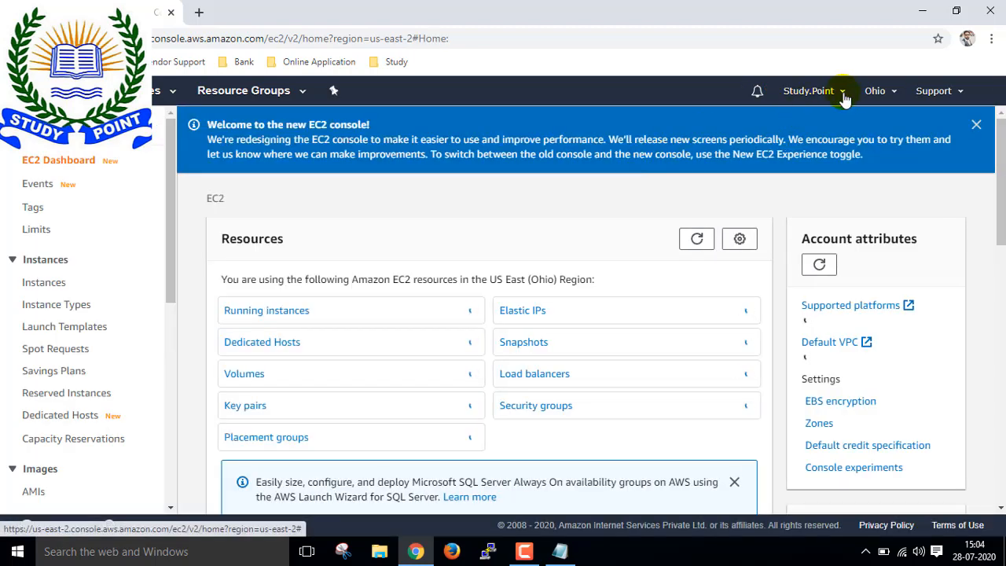
click(163, 90)
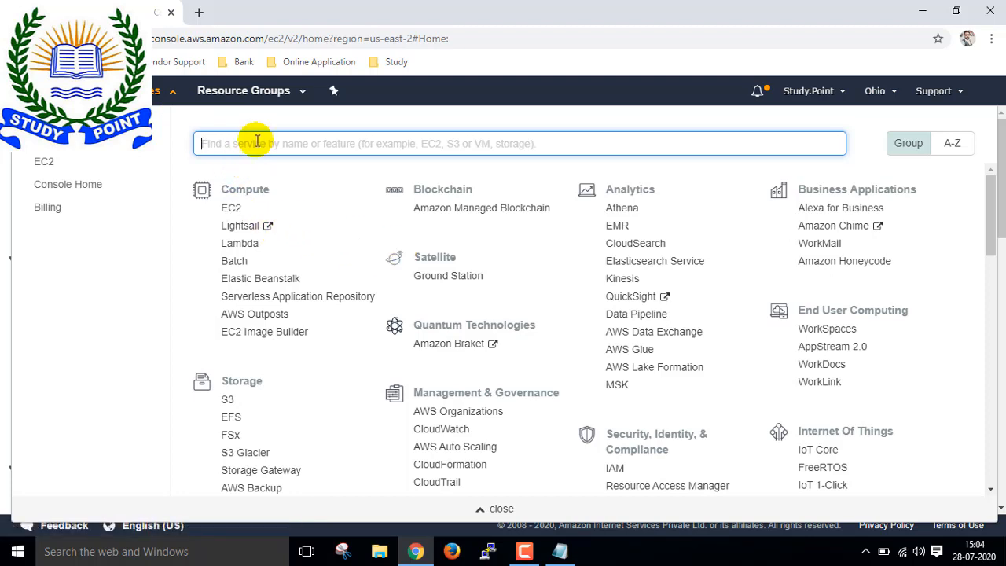
text(ec2)
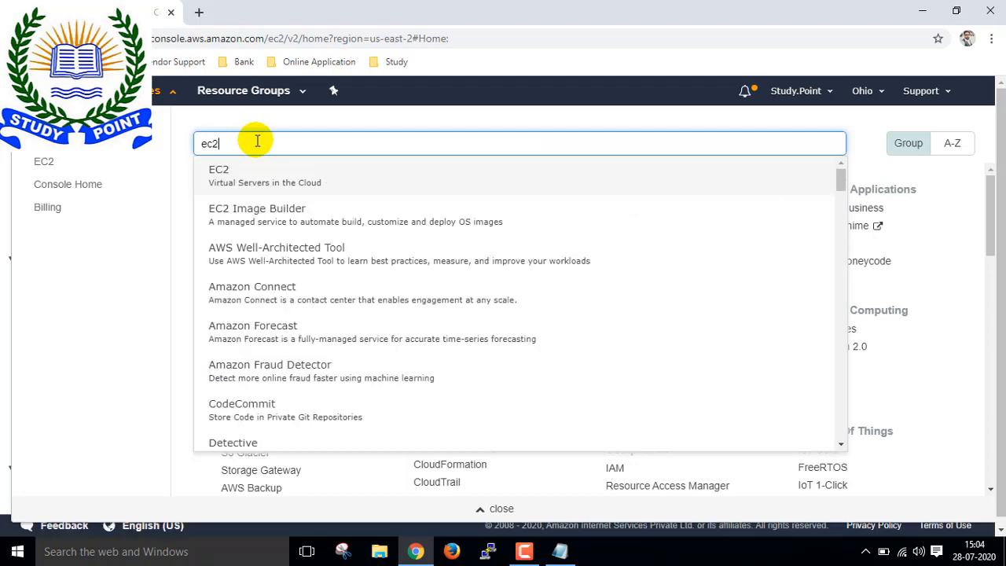
click(241, 173)
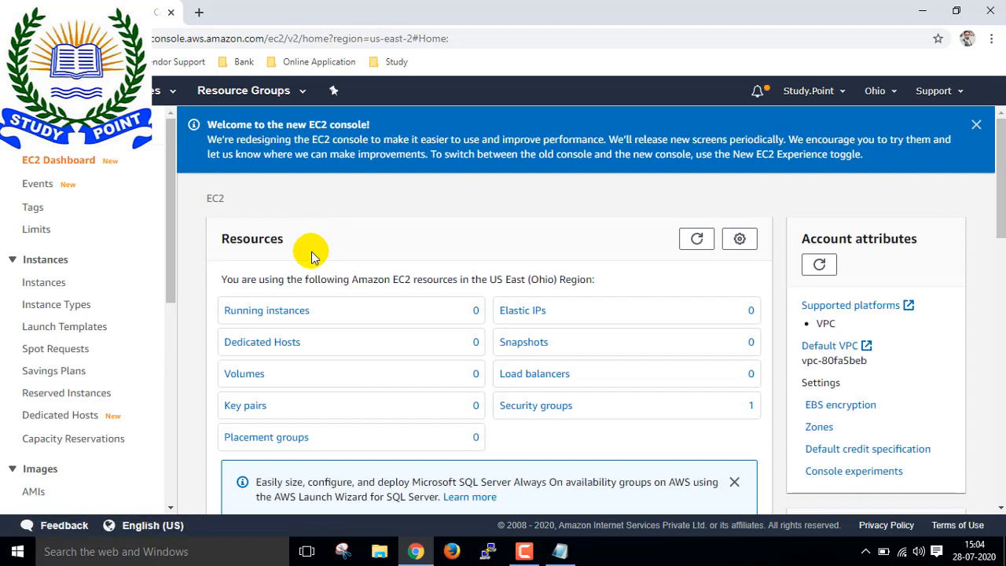
- Locate Security Groups under Network & Security and view the list of available AWS regions, keeping the current one
scroll(101, 280, down, 3)
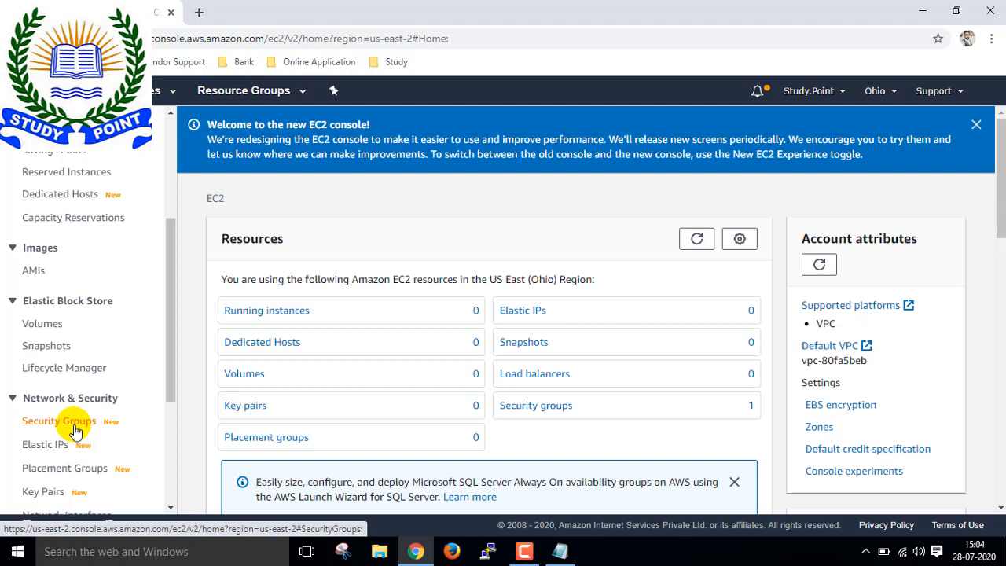
click(889, 93)
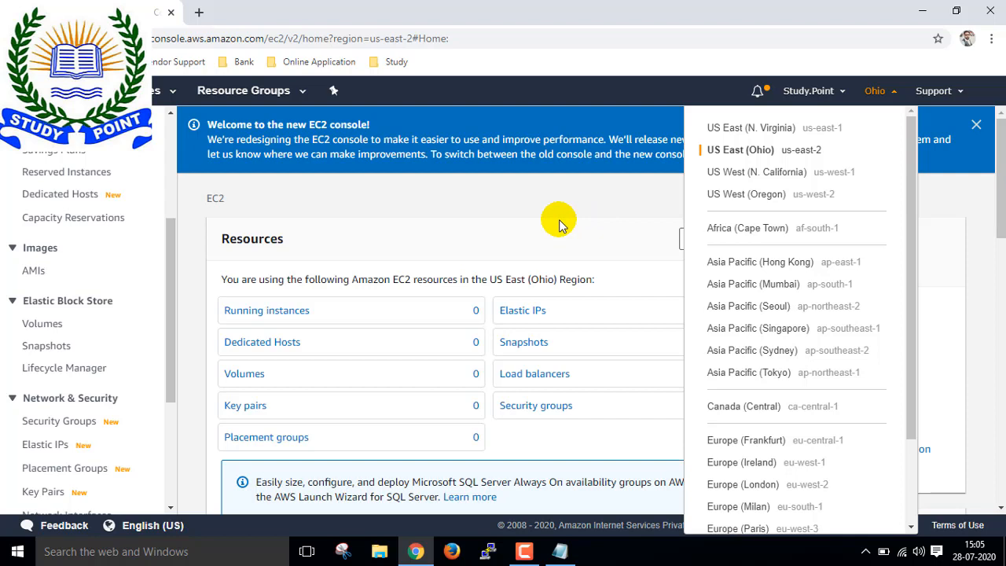
click(559, 224)
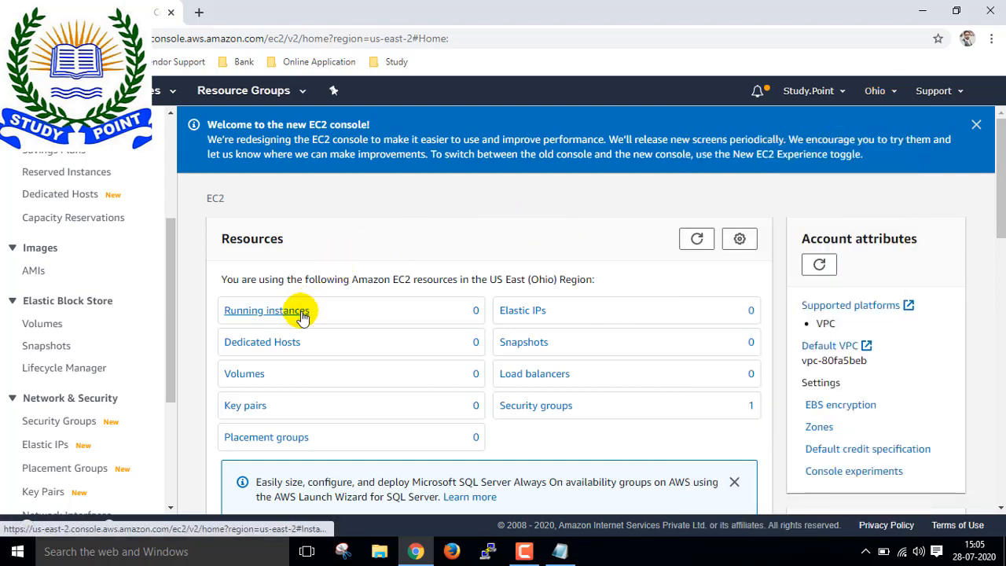
- Start launching a new instance, limiting the images to free tier only and selecting Amazon Linux 2 AMI (HVM), SSD Volume Type
click(303, 315)
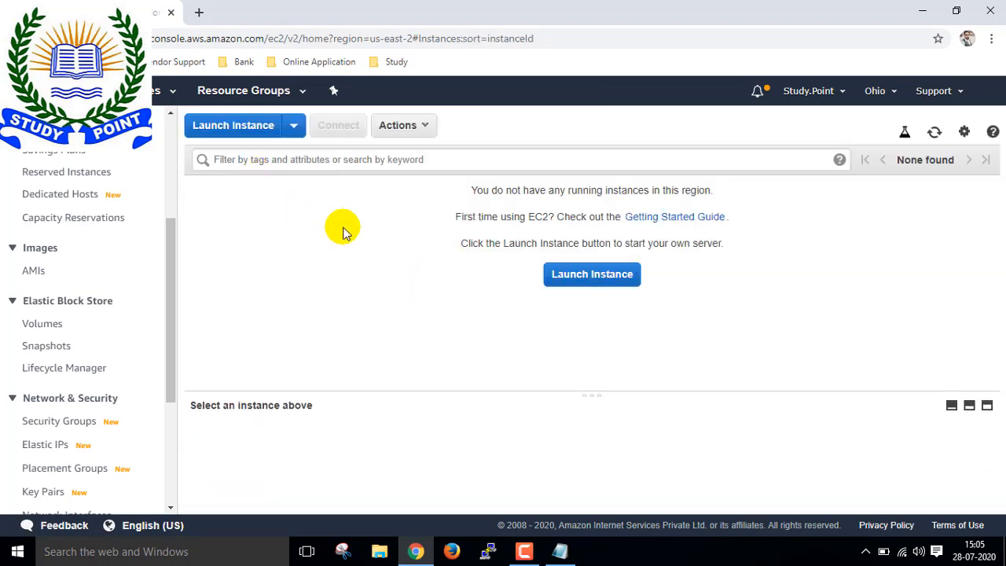
click(585, 279)
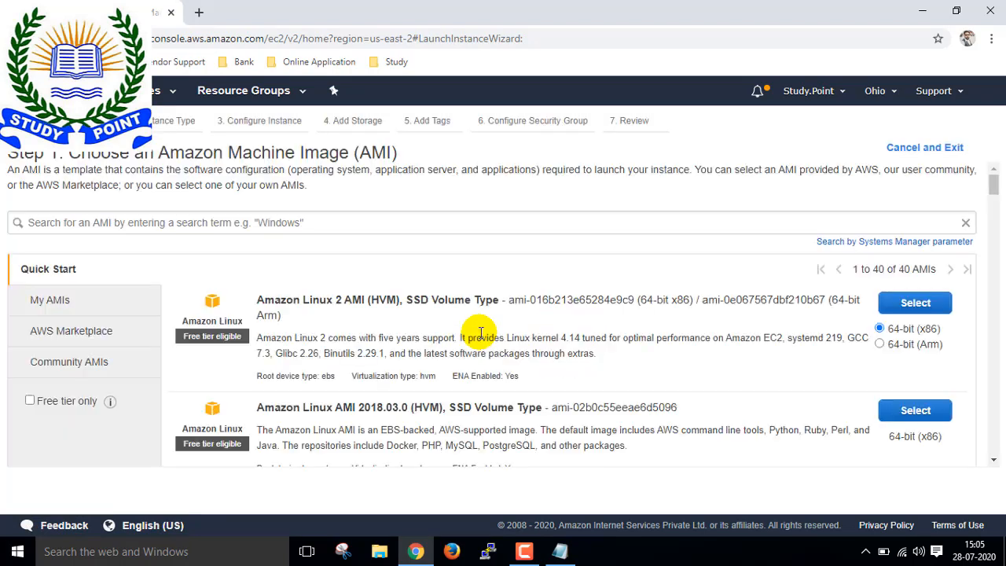
click(29, 401)
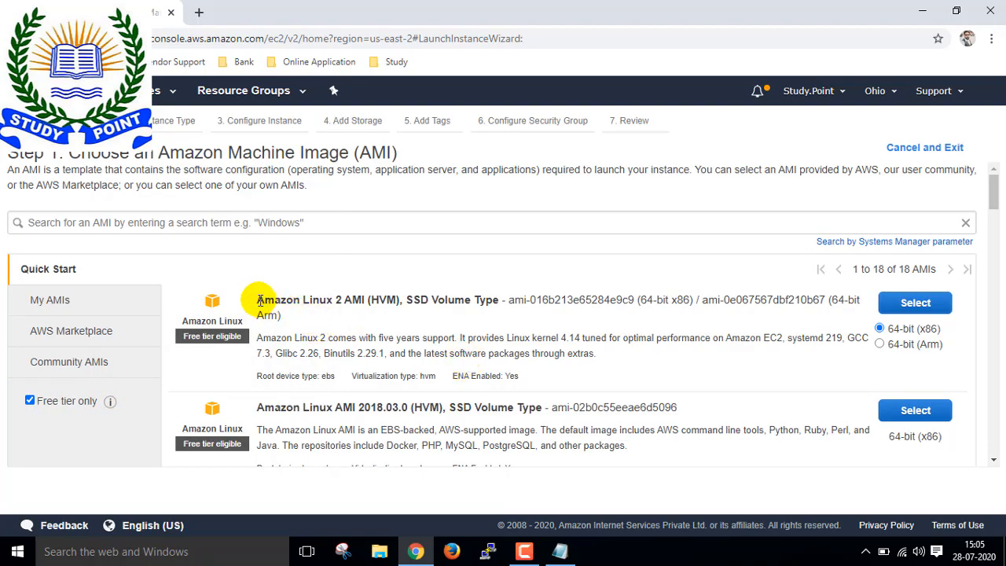
drag(255, 299, 366, 300)
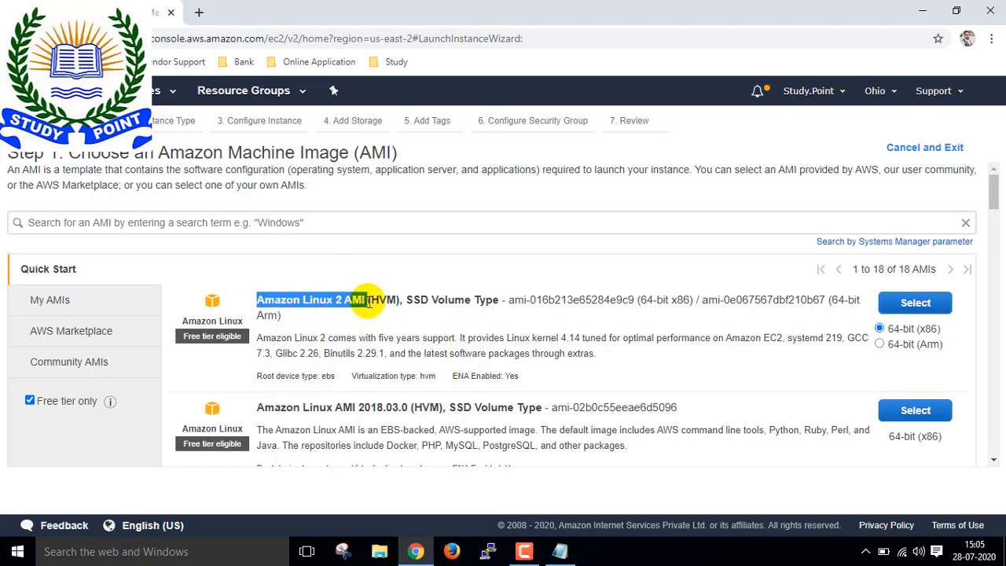
click(916, 304)
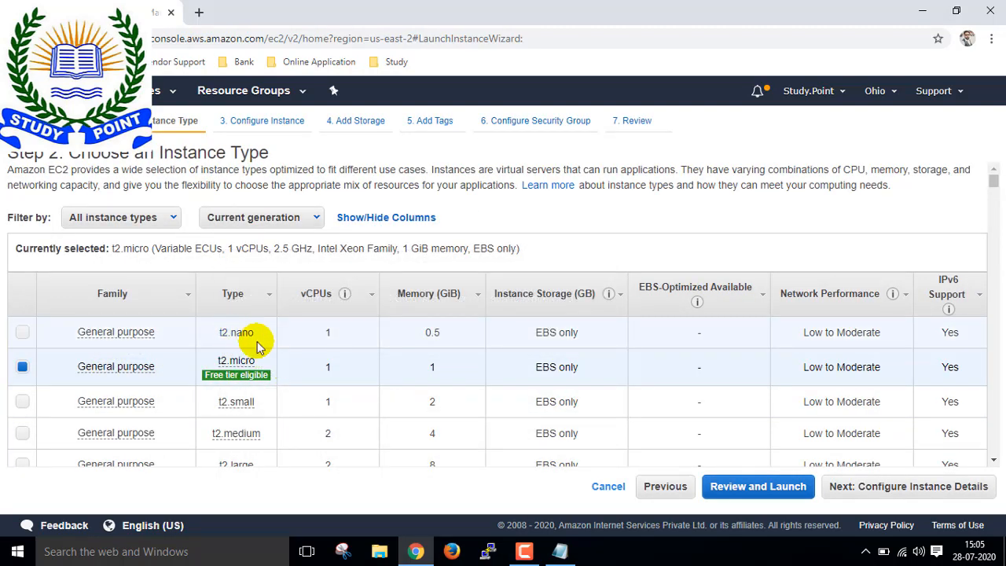
- Look through the instance types, keep the free tier eligible t2.micro and continue to Configure Instance Details
scroll(287, 385, down, 1)
scroll(283, 385, down, 2)
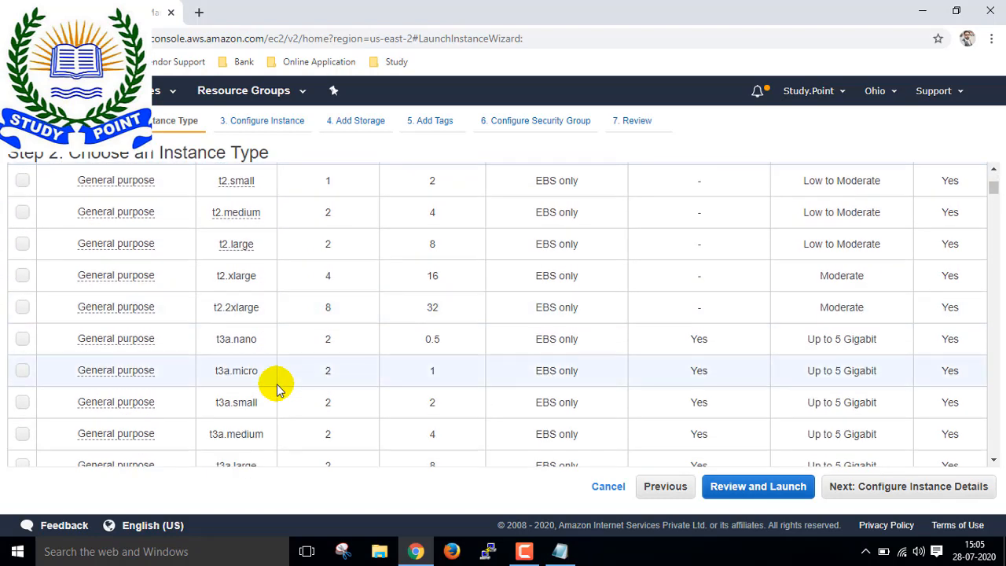
scroll(277, 385, up, 4)
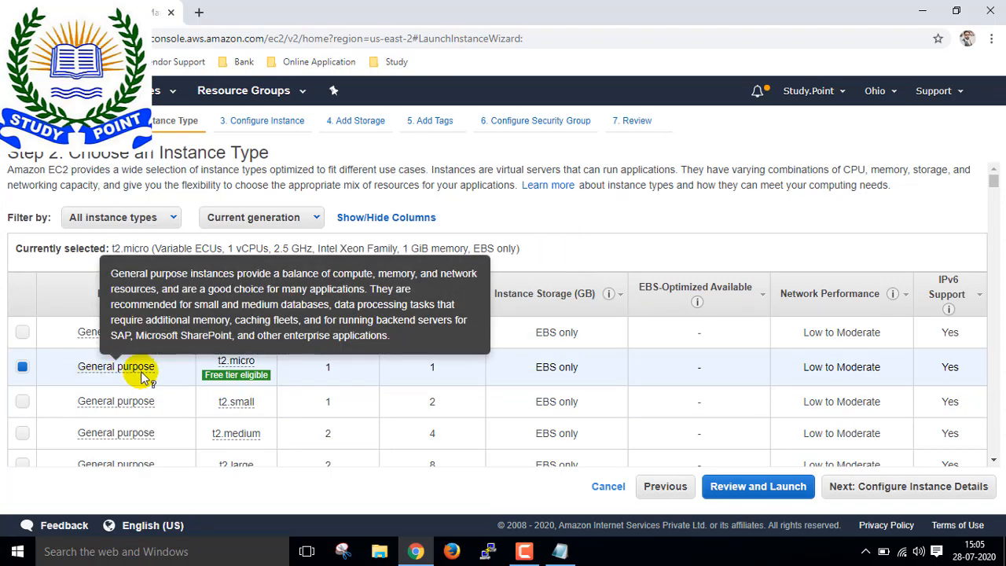
mouse_move(239, 379)
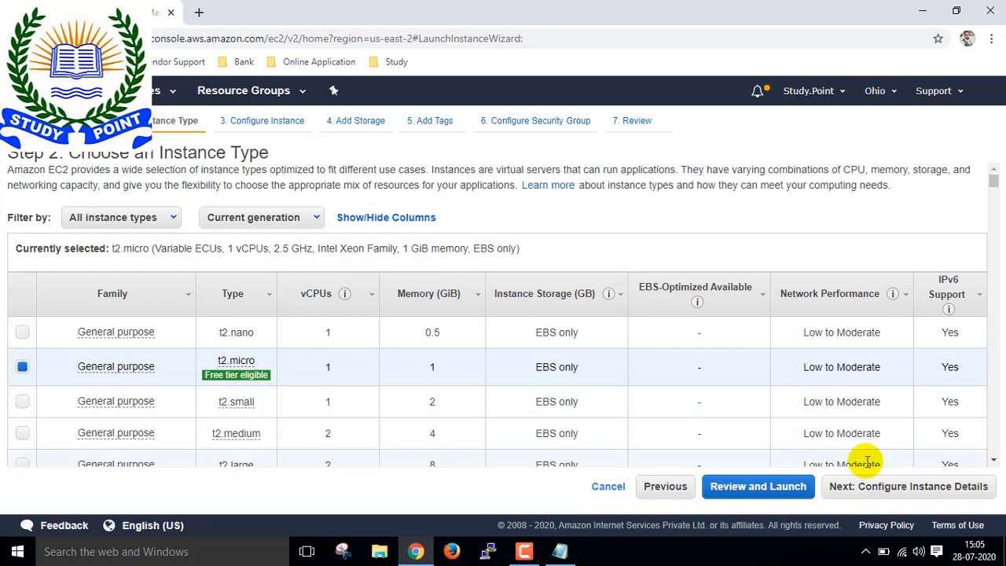
click(878, 487)
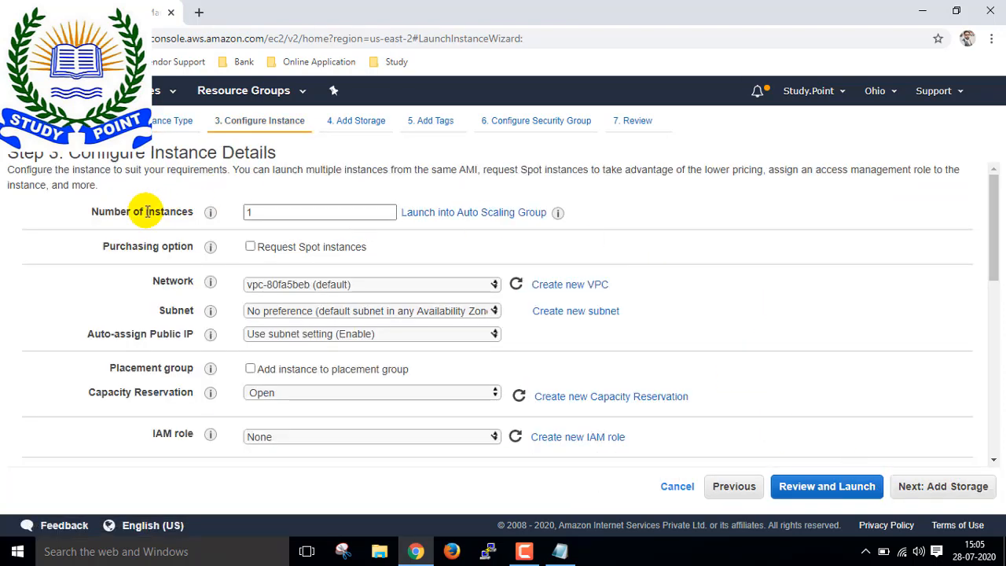
- Try 2 as the number of instances and restore it to 1
drag(168, 211, 188, 212)
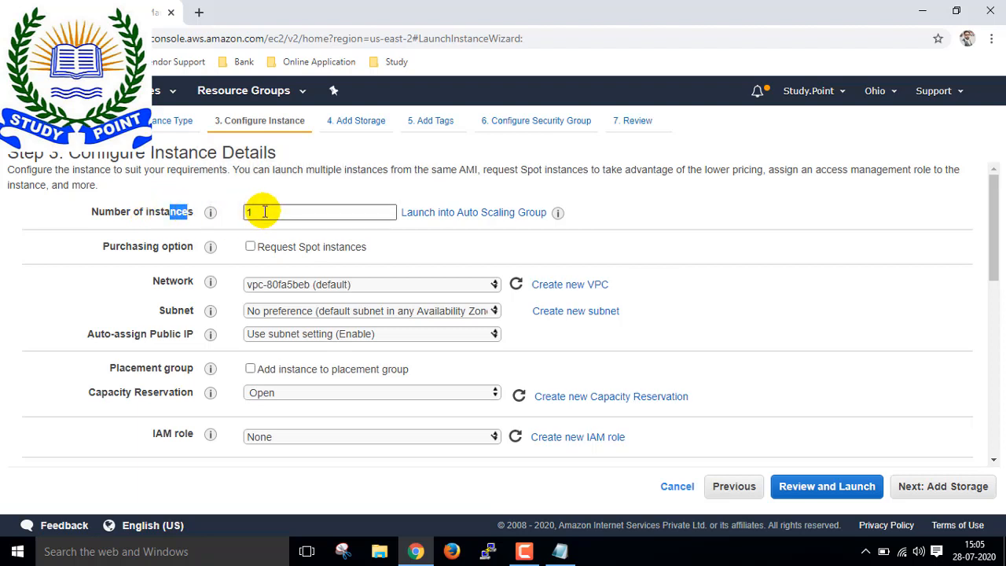
drag(263, 211, 246, 214)
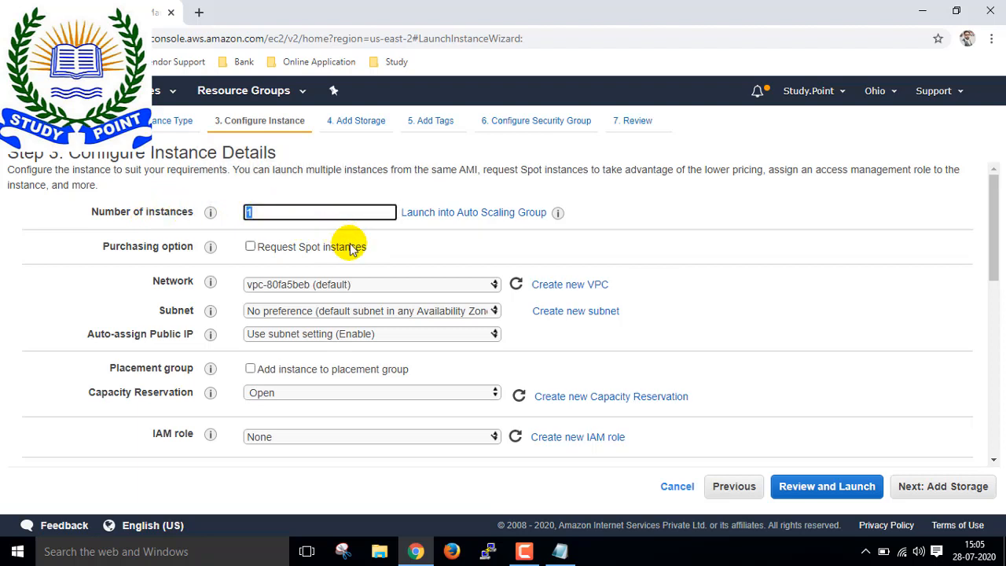
click(276, 213)
click(276, 213)
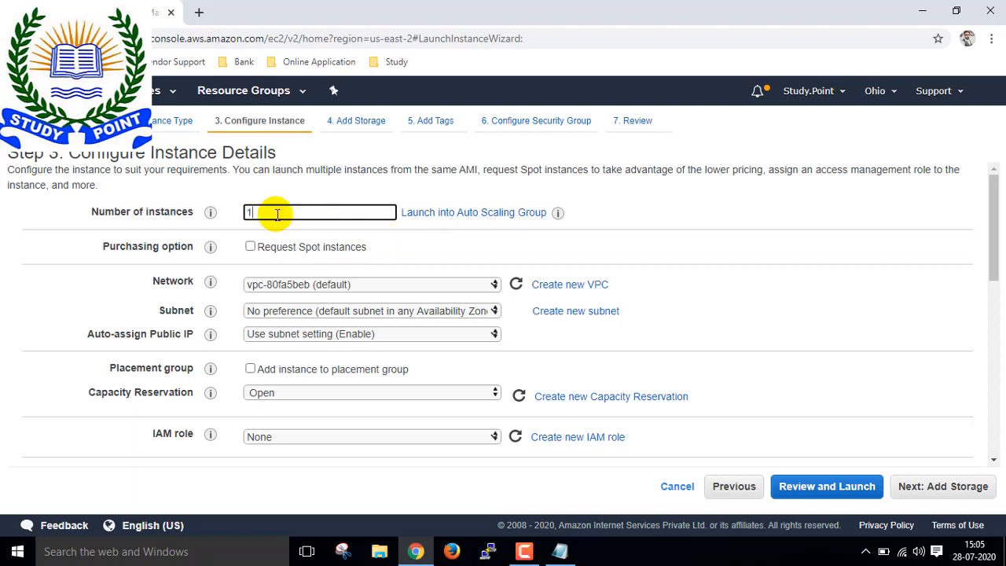
drag(276, 213, 235, 210)
text(2)
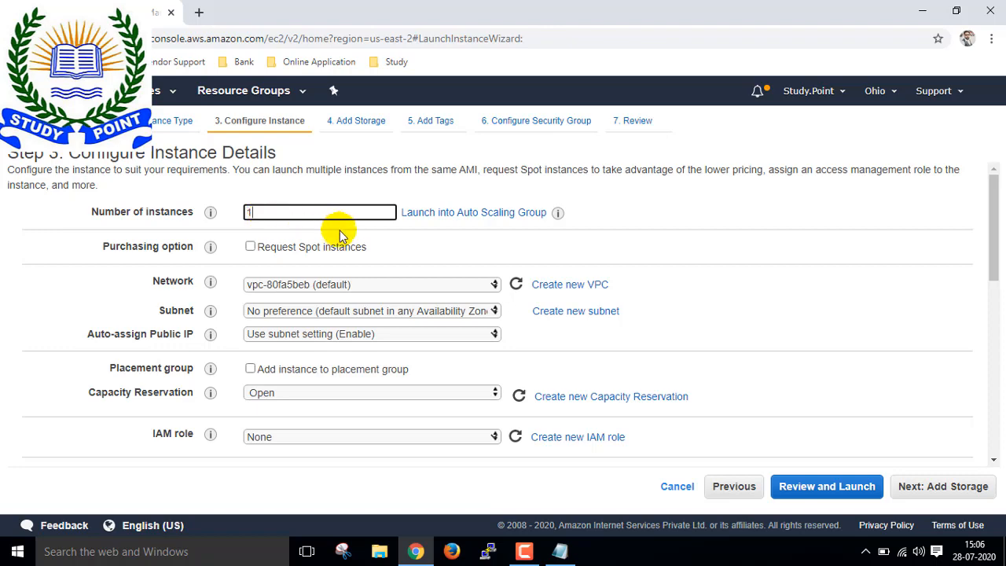
click(431, 236)
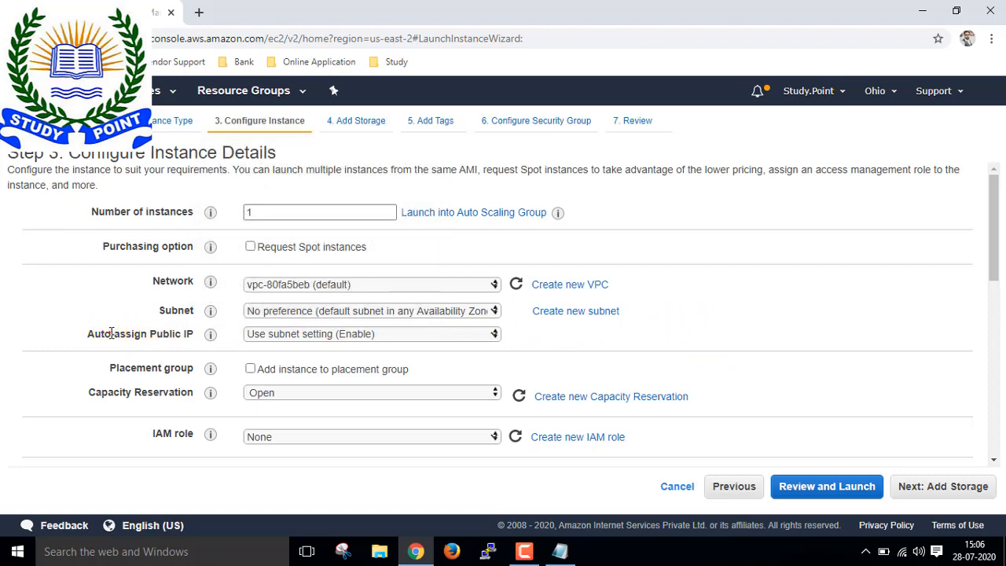
- Keep Auto-assign Public IP at Use subnet setting (Enable), review the remaining instance details and continue to Add Storage
drag(111, 333, 191, 333)
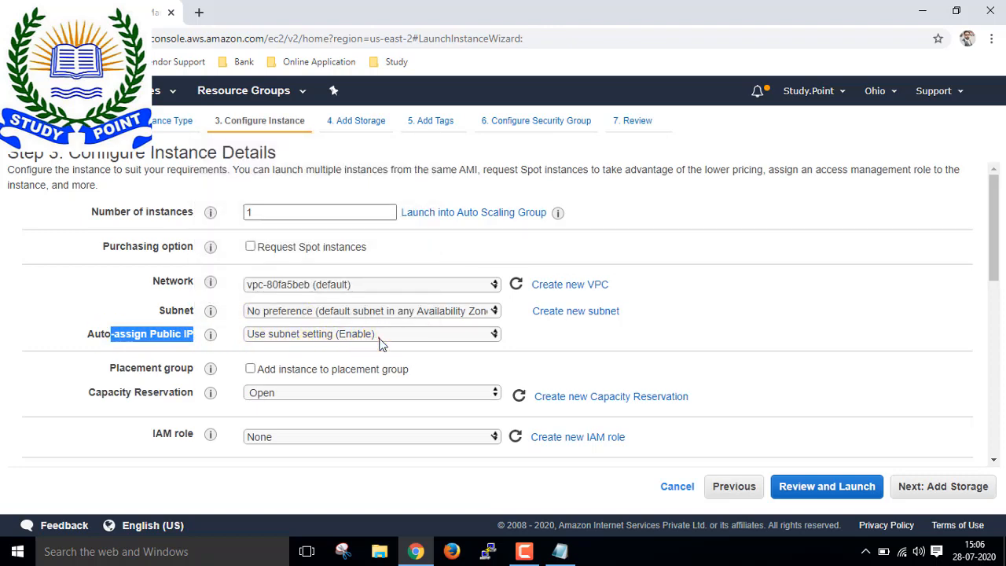
click(379, 336)
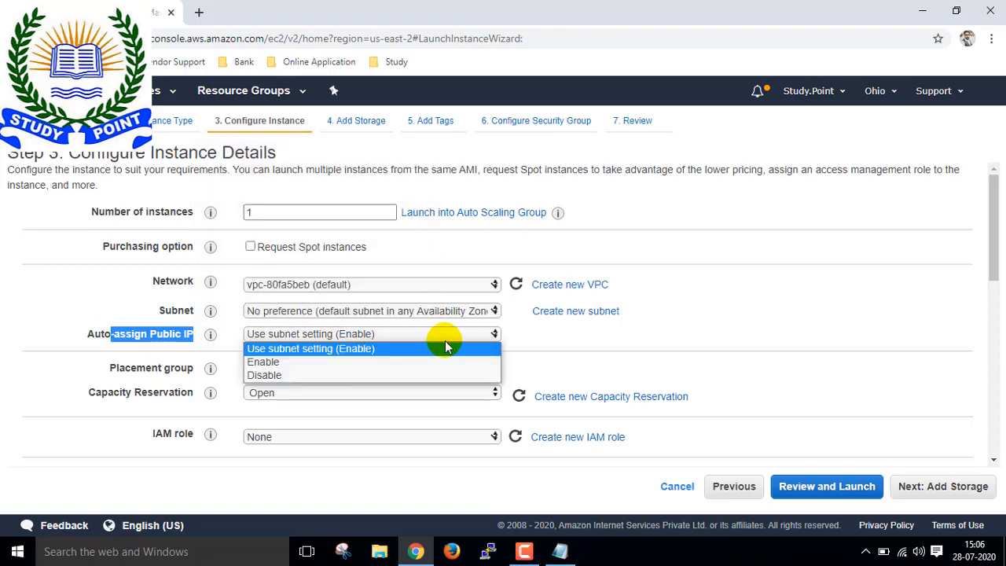
click(648, 338)
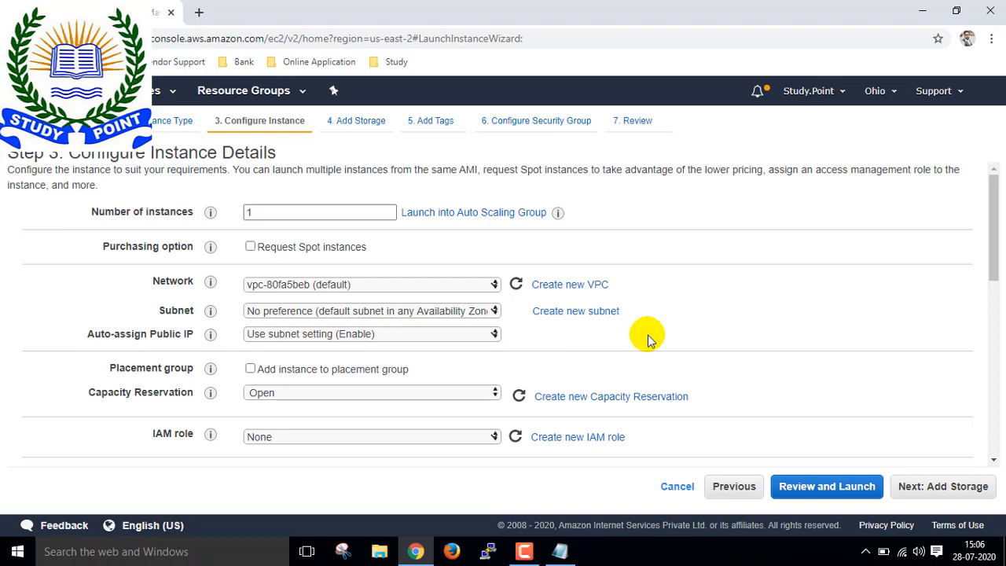
scroll(361, 352, down, 1)
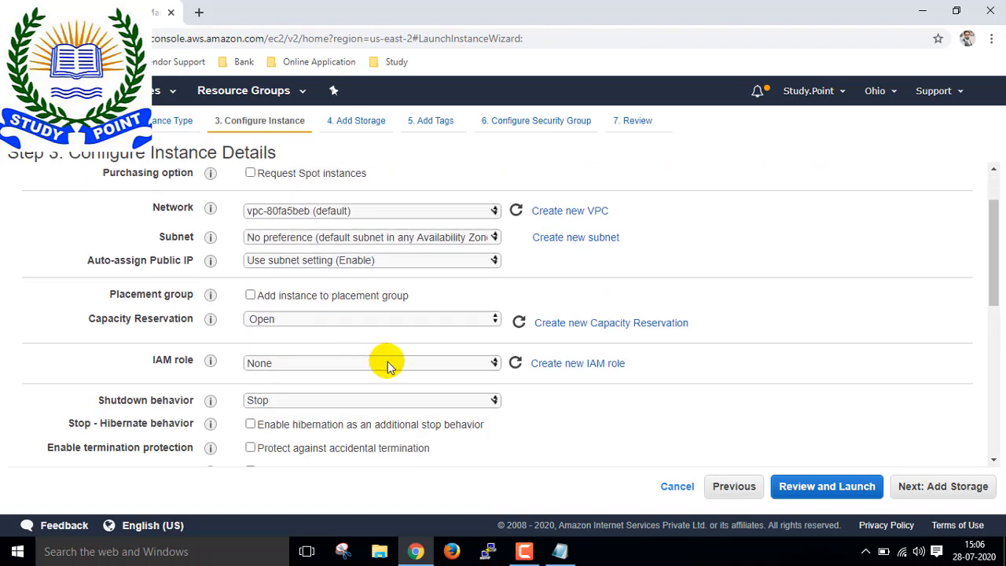
scroll(387, 363, down, 2)
scroll(673, 359, down, 2)
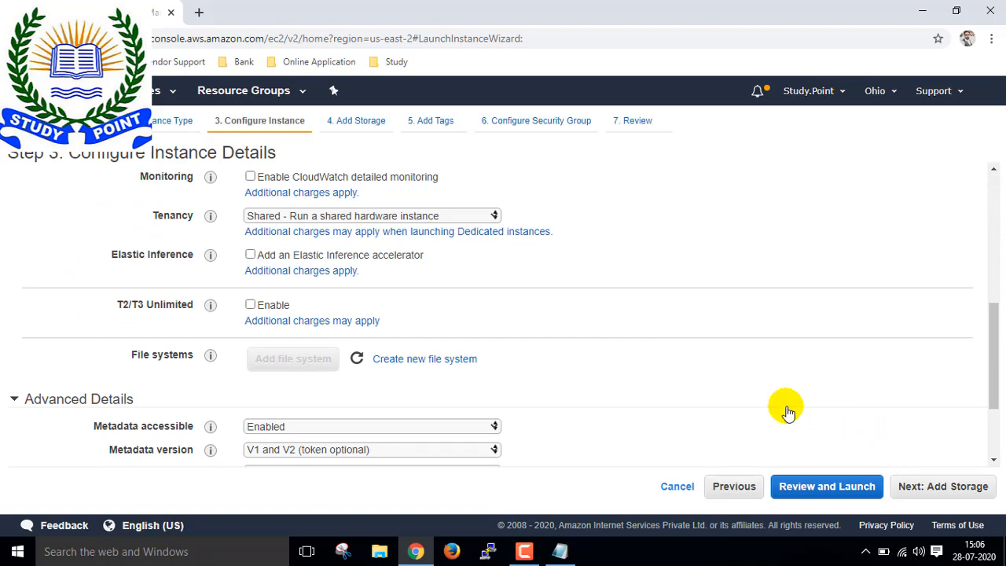
scroll(788, 413, down, 2)
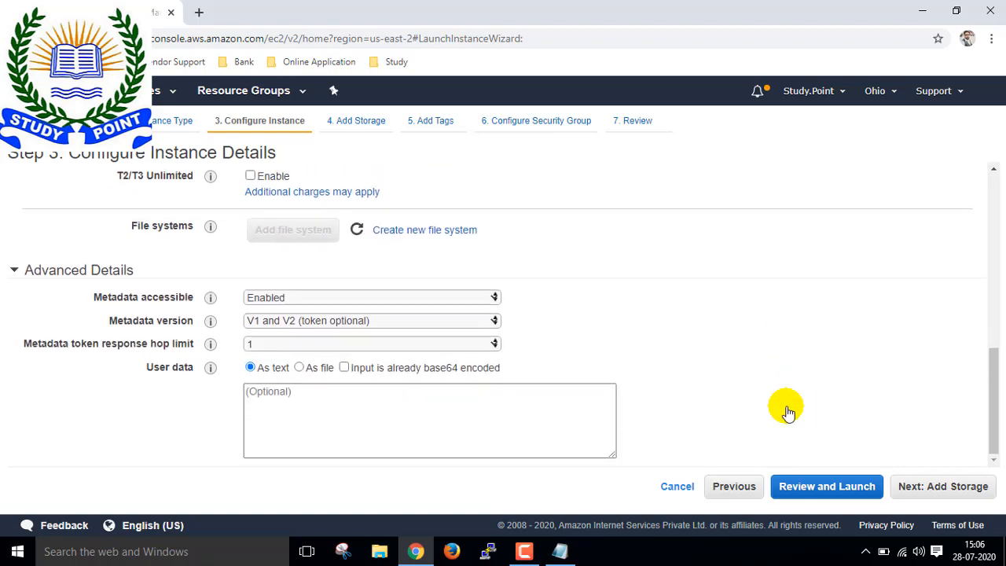
click(924, 487)
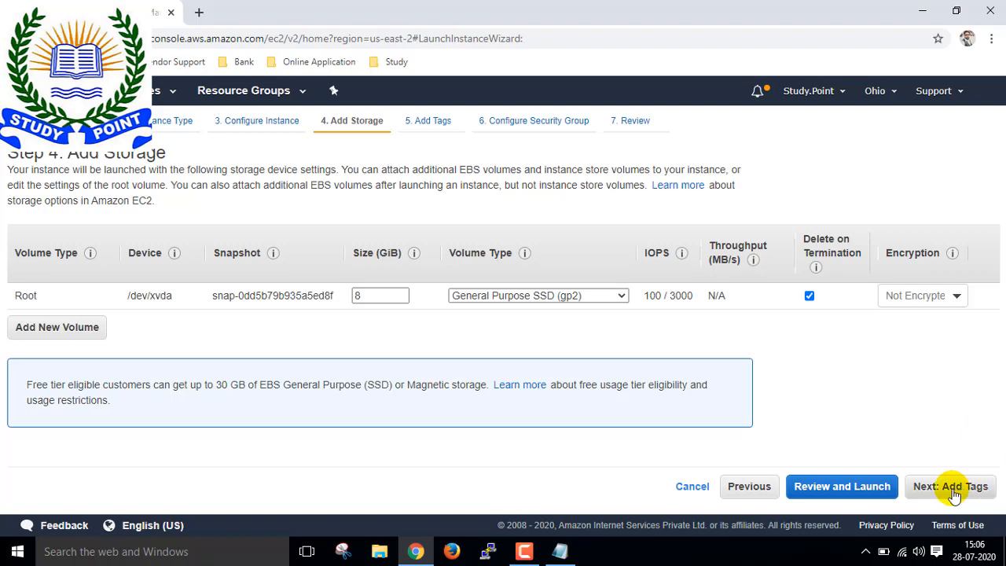
- View the root volume's encryption options, and turn its Delete on Termination setting off and back on
click(952, 294)
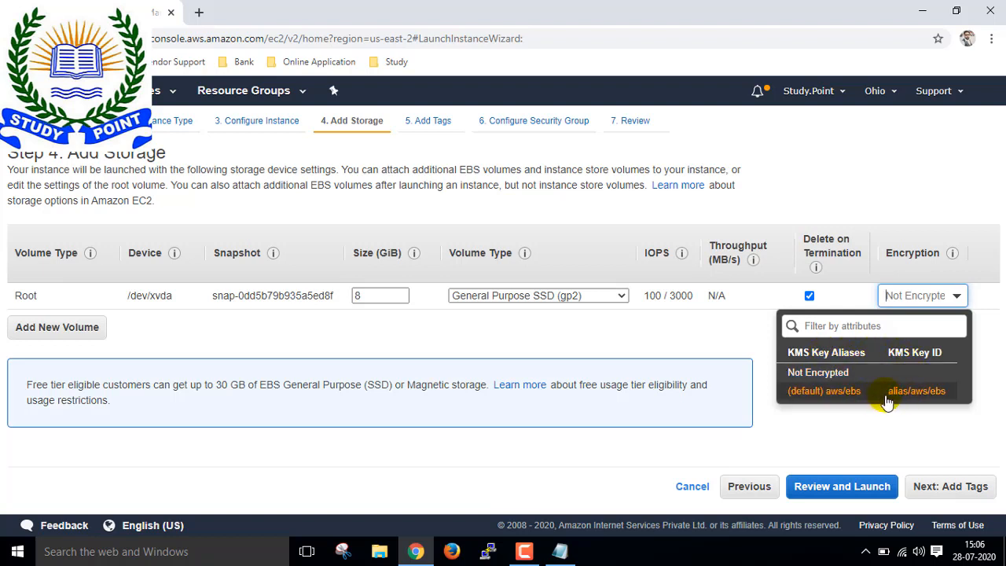
click(880, 428)
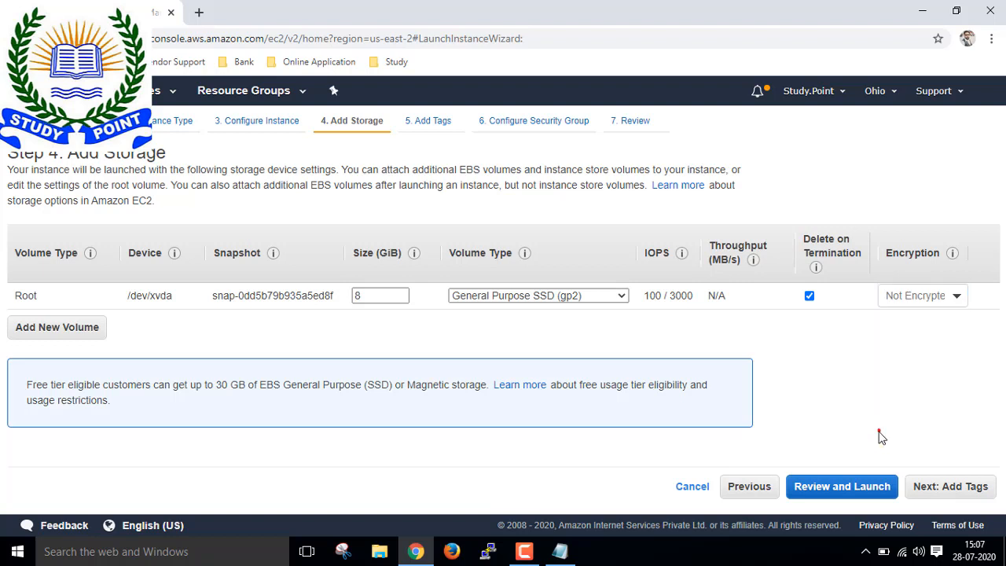
drag(803, 238, 859, 253)
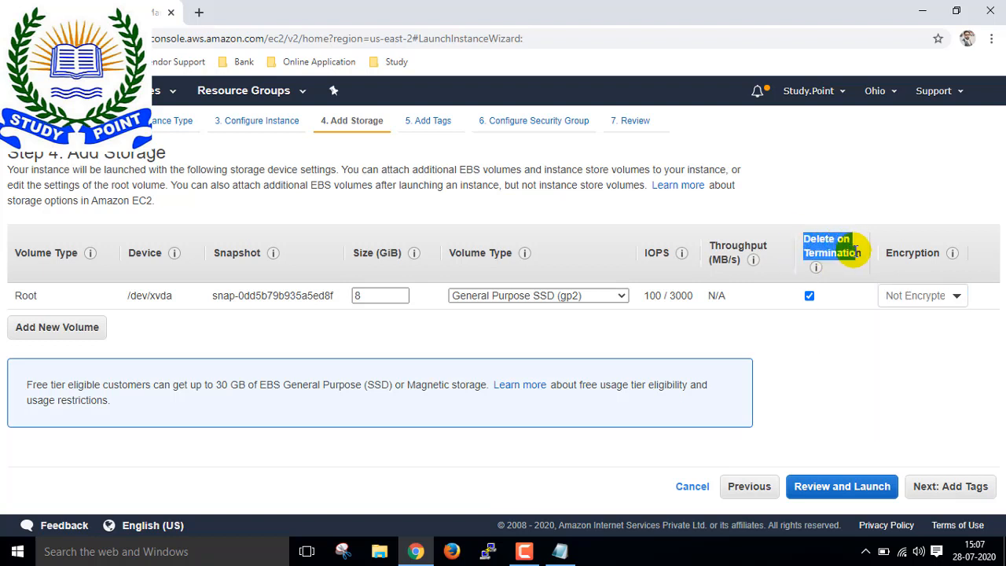
click(809, 297)
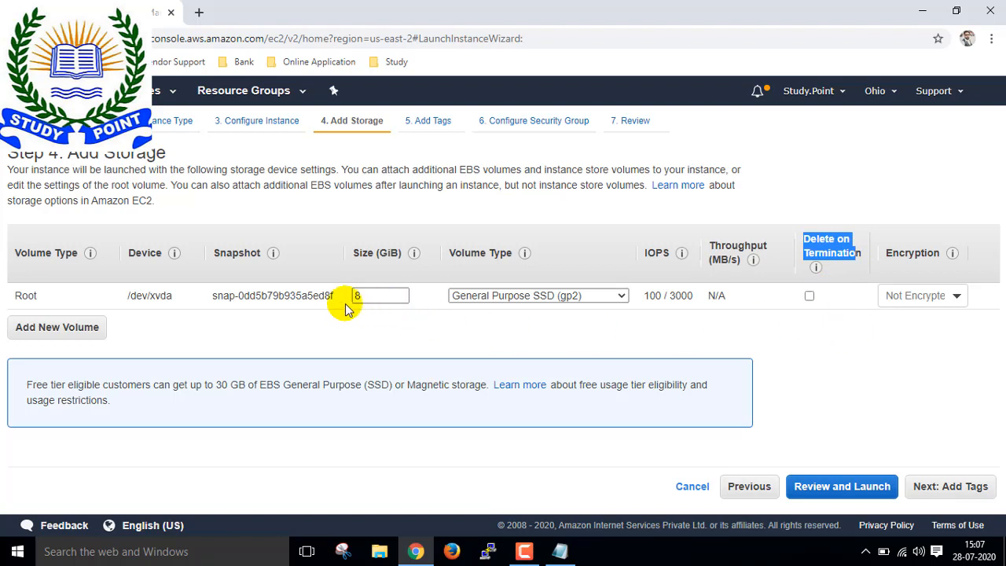
click(810, 297)
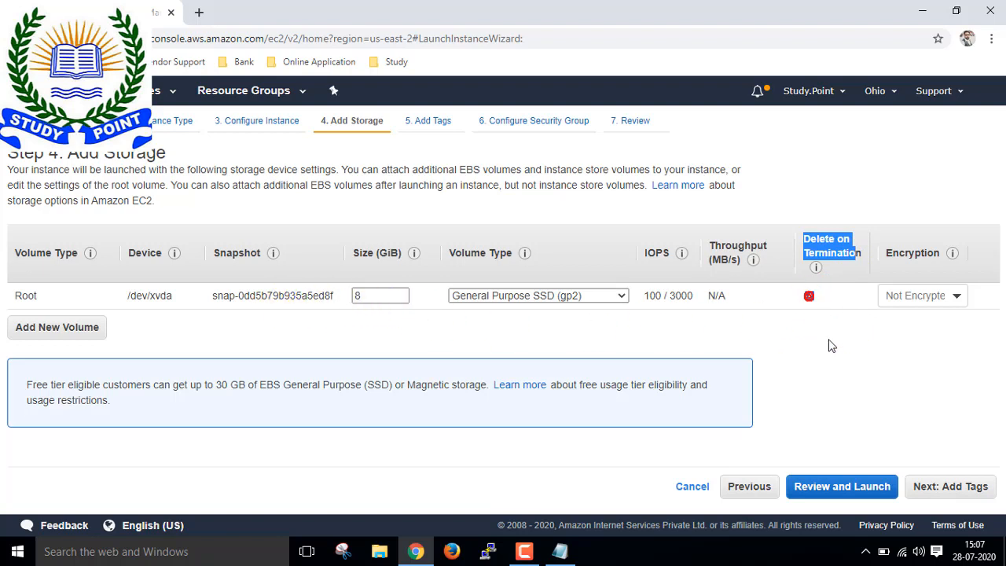
click(854, 235)
click(808, 237)
drag(800, 239, 855, 255)
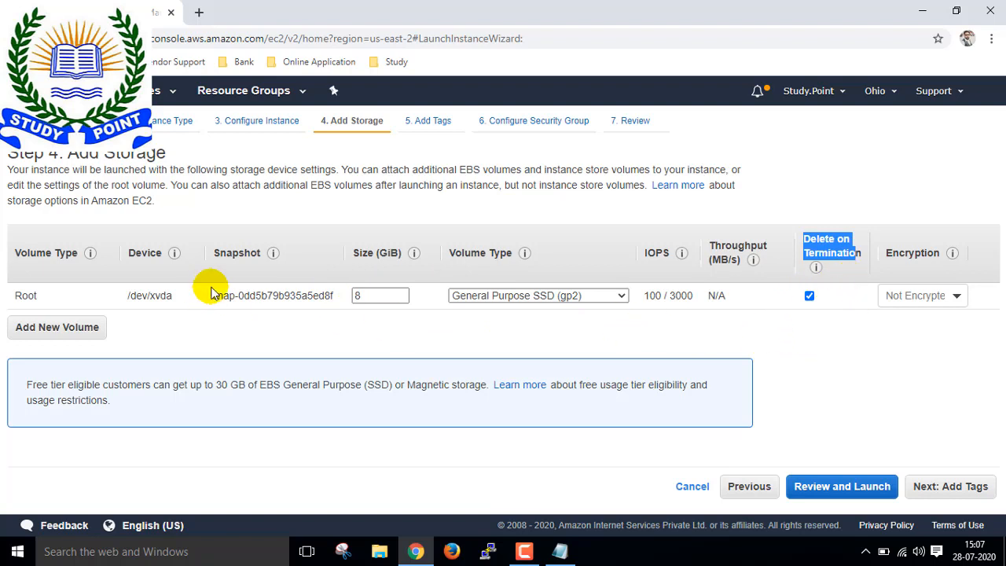
- Continue past the tags without adding any and name the new security group Demo SG
click(952, 486)
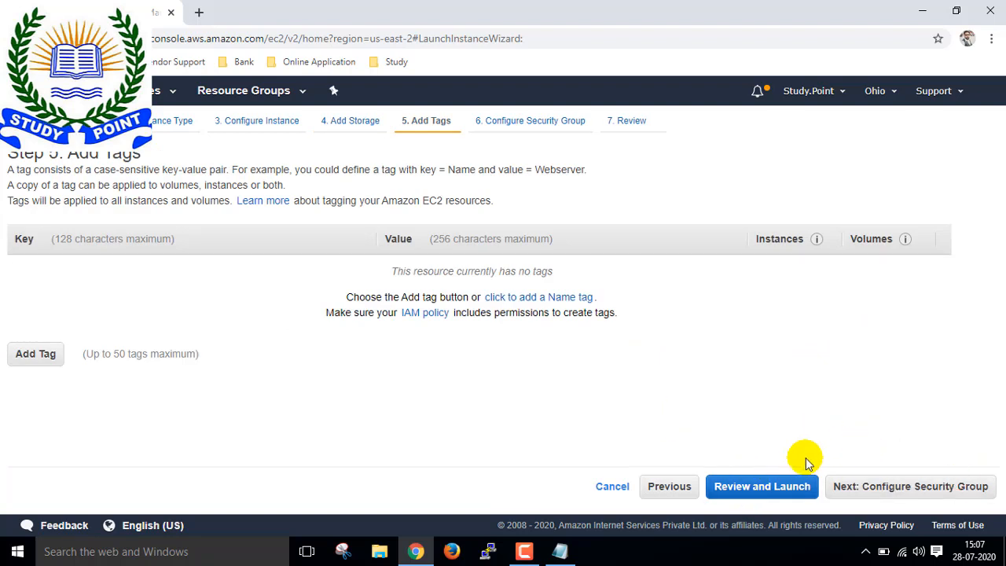
click(902, 487)
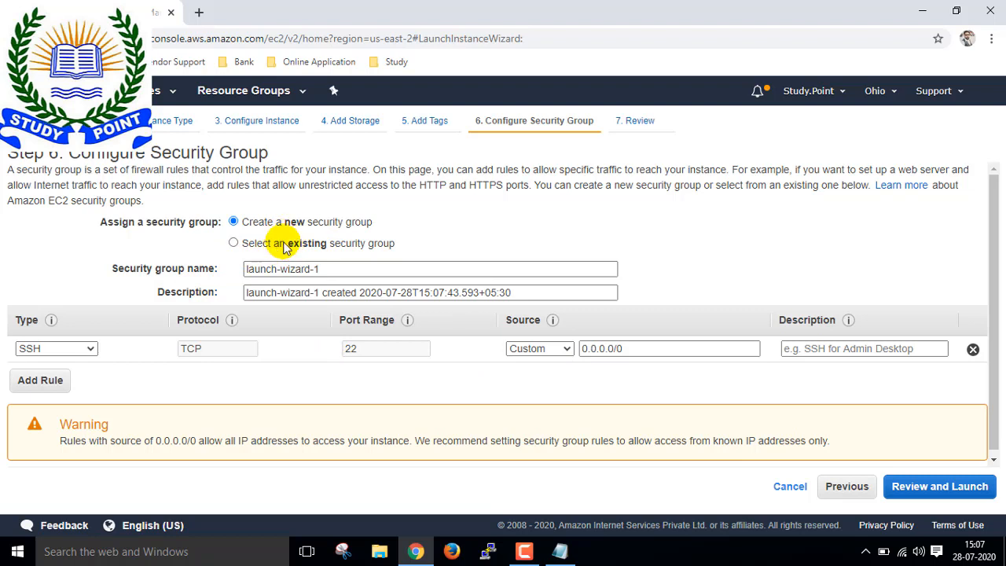
click(276, 268)
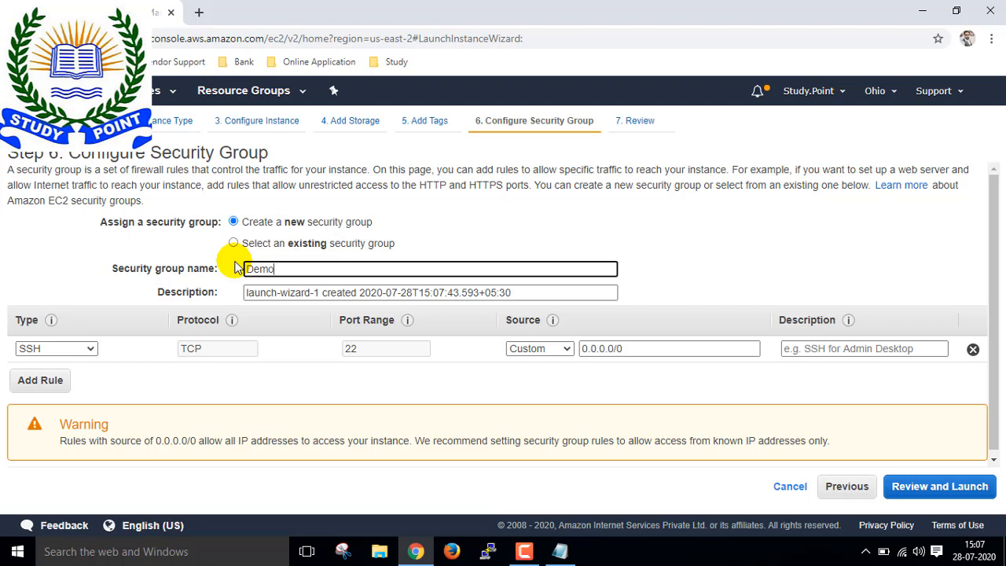
click(507, 242)
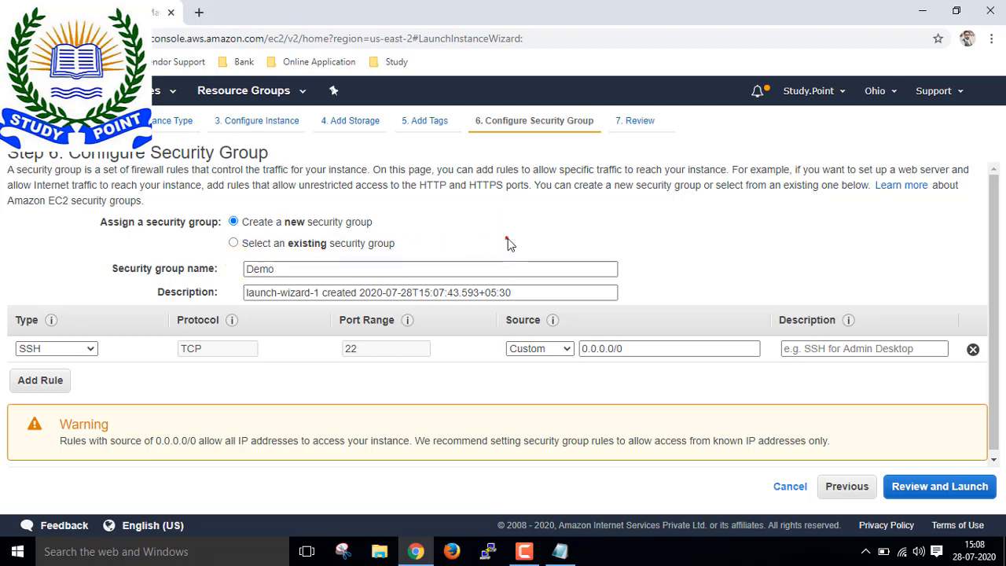
click(296, 269)
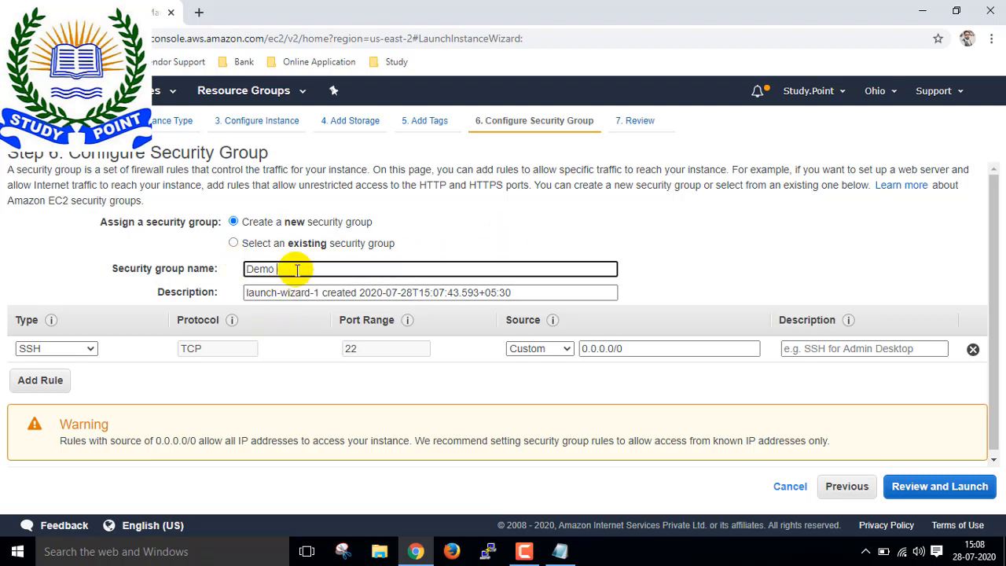
click(673, 258)
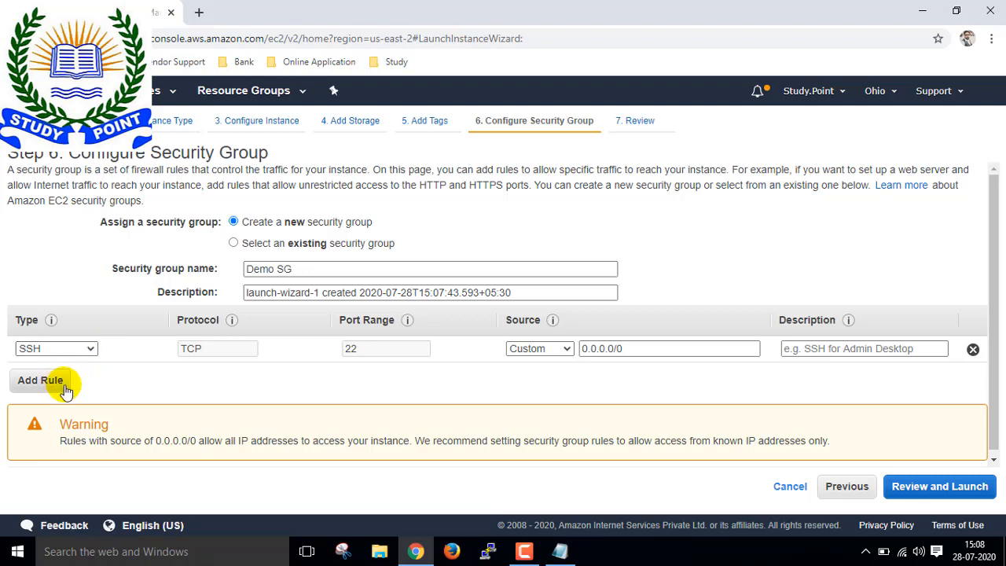
- Look through the rule types and choose SSH for the first rule, keeping port 22 and source 0.0.0.0/0
click(90, 350)
click(89, 350)
click(90, 351)
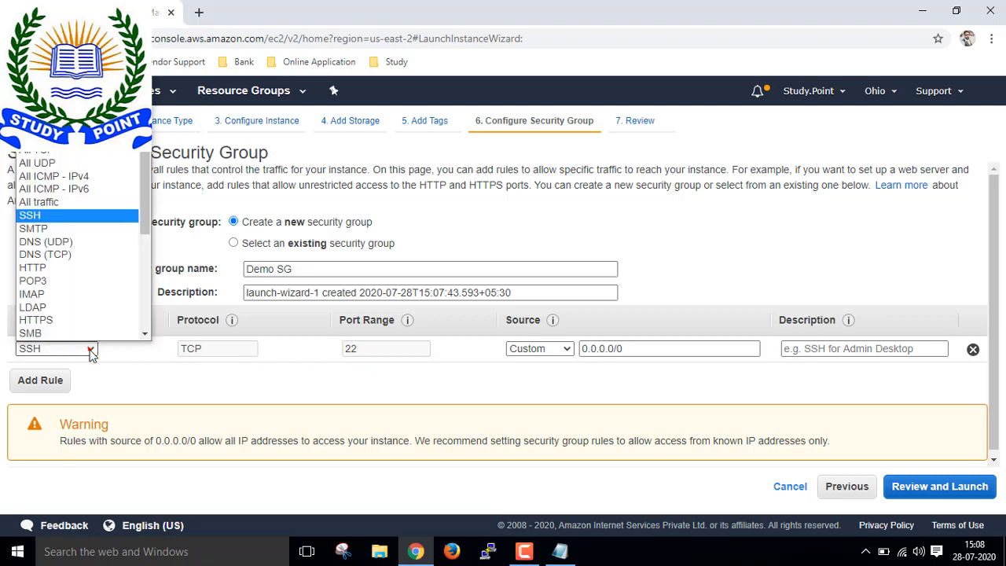
scroll(95, 285, down, 1)
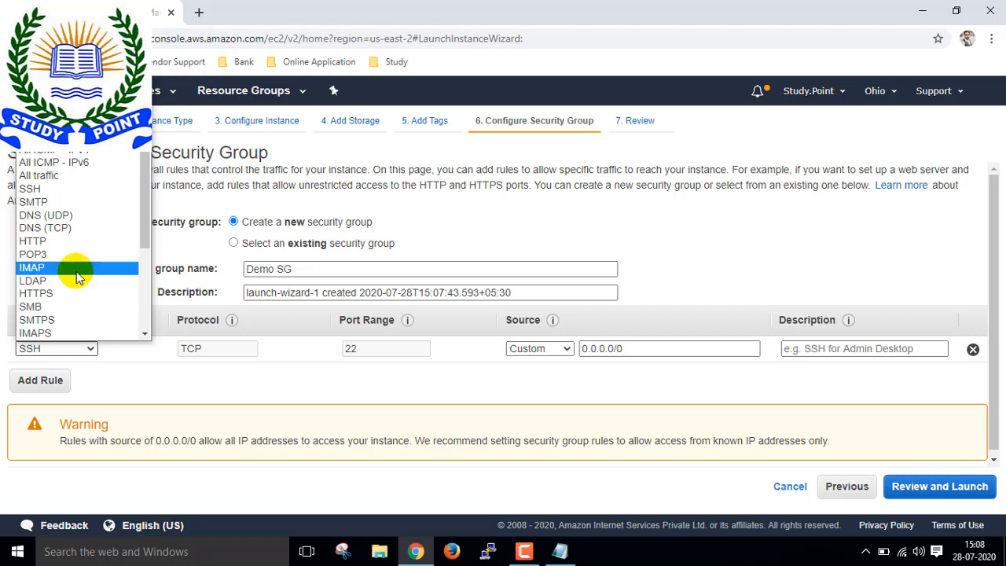
click(36, 191)
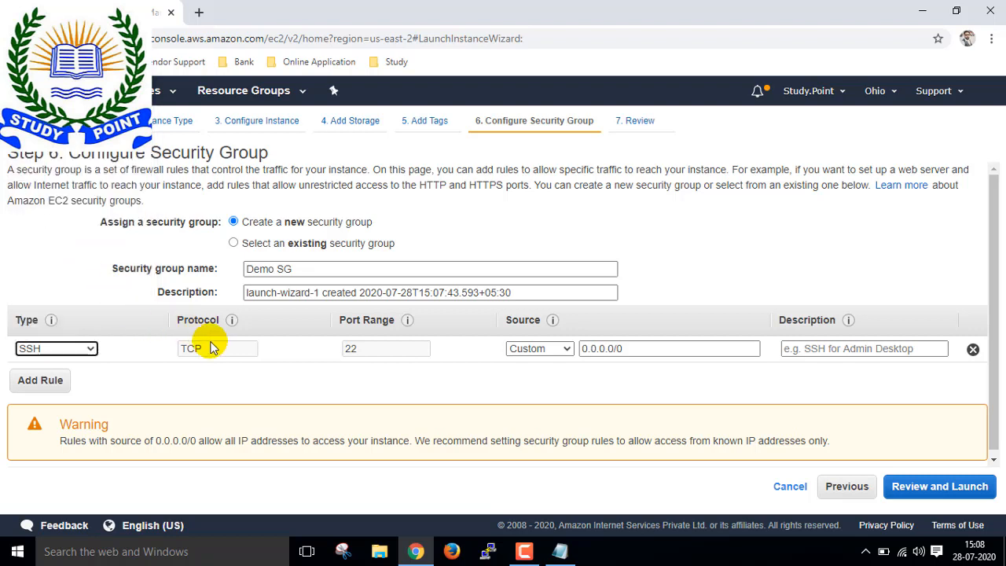
double_click(351, 351)
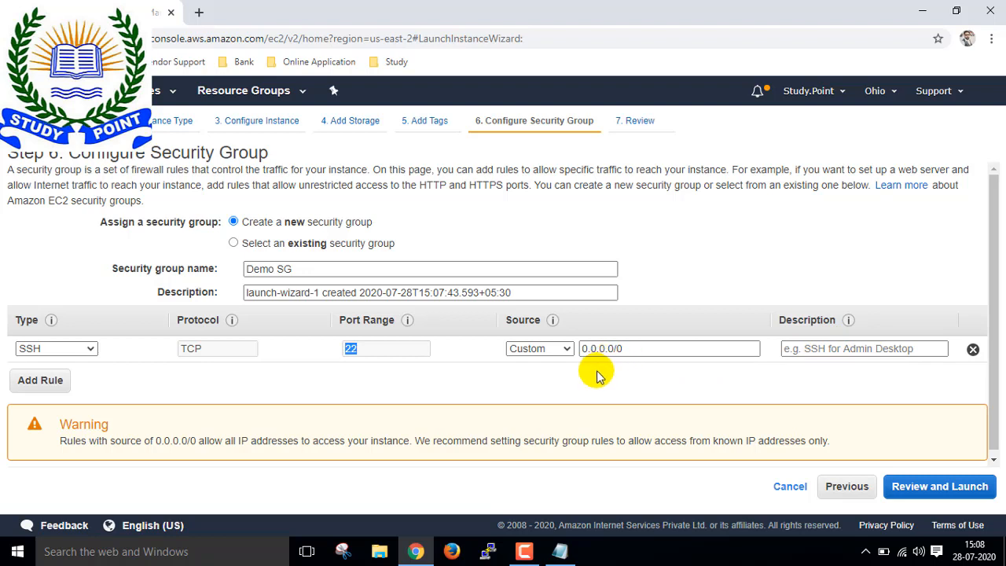
click(626, 348)
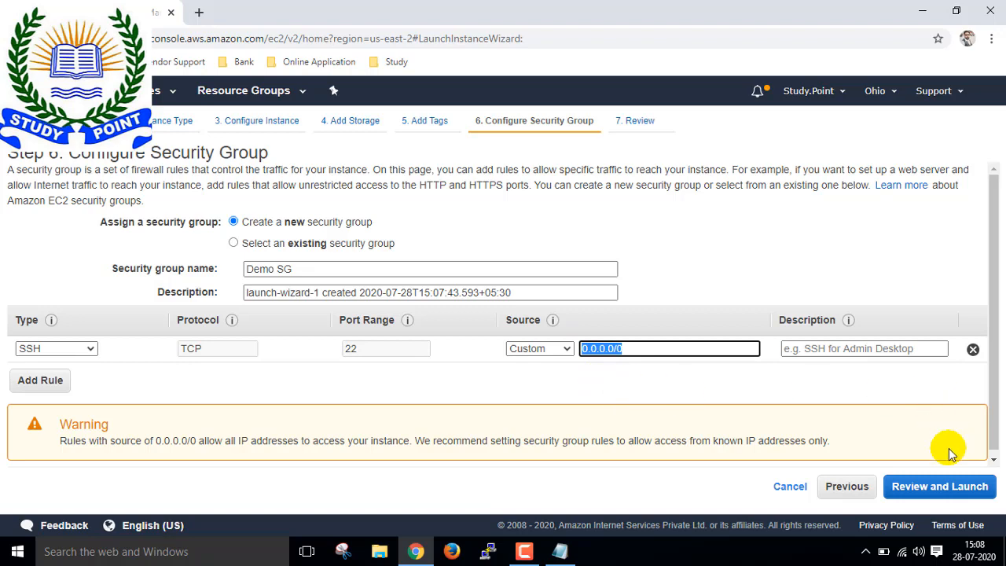
- Review and launch the instance, choosing to create a new key pair named Demo Sg
click(941, 484)
click(968, 484)
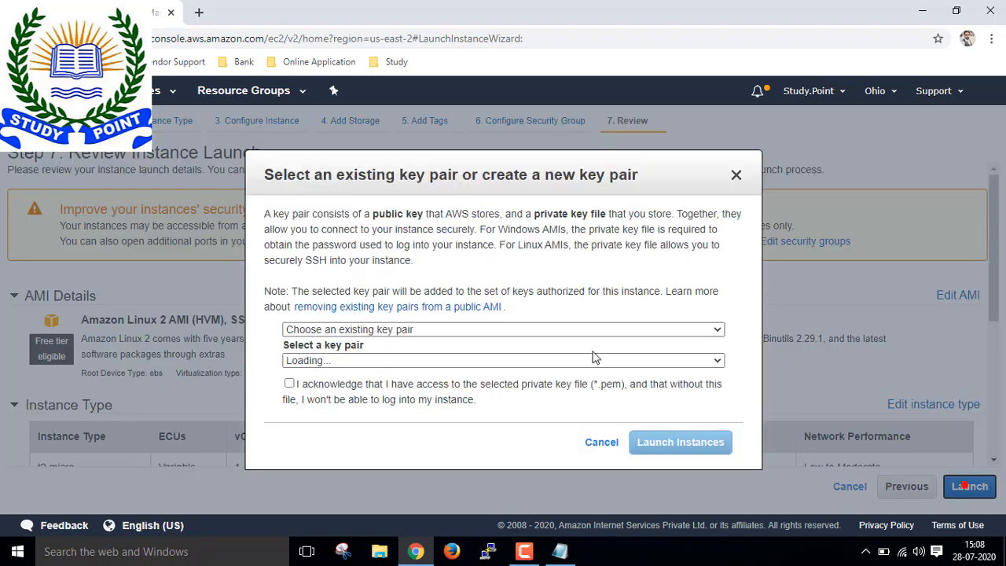
click(463, 330)
click(420, 356)
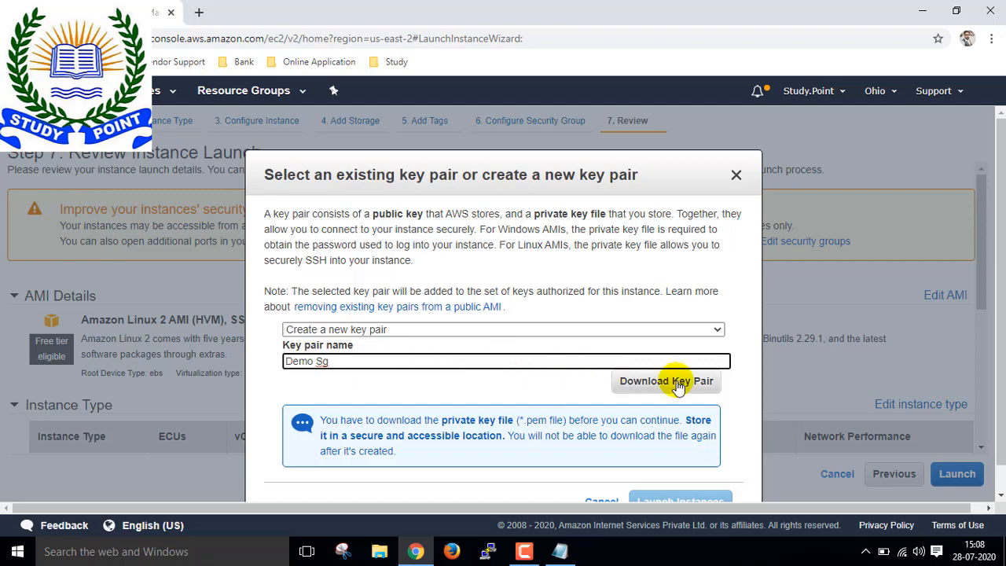
- Download the new key pair and save it to the Desktop as the PEM file DemoSg
drag(600, 187, 602, 166)
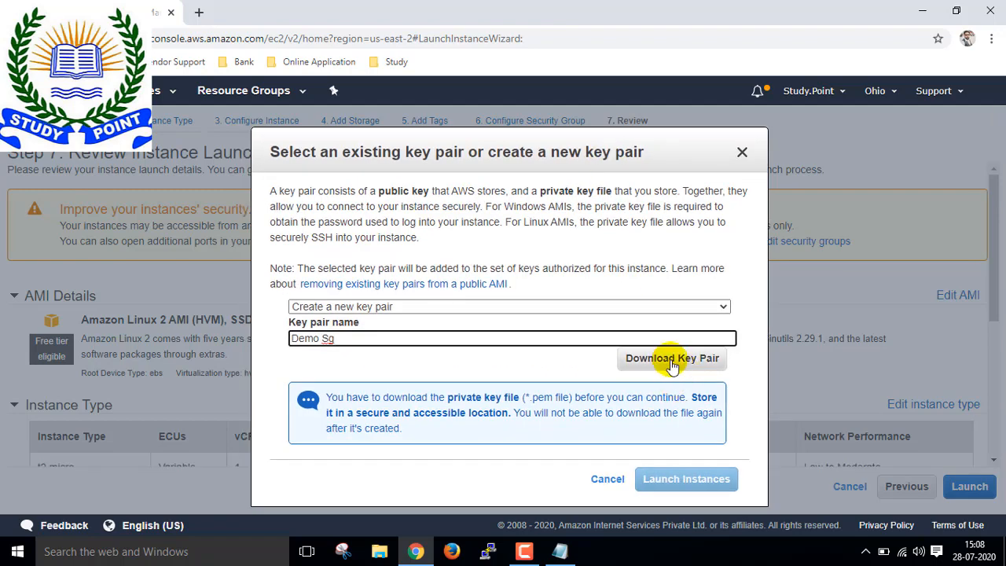
click(671, 361)
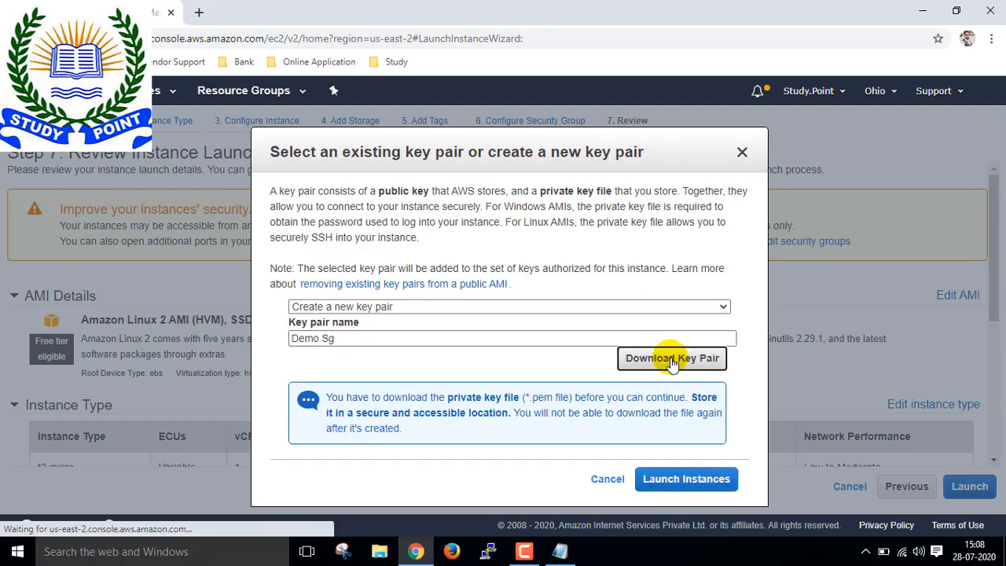
scroll(70, 155, up, 2)
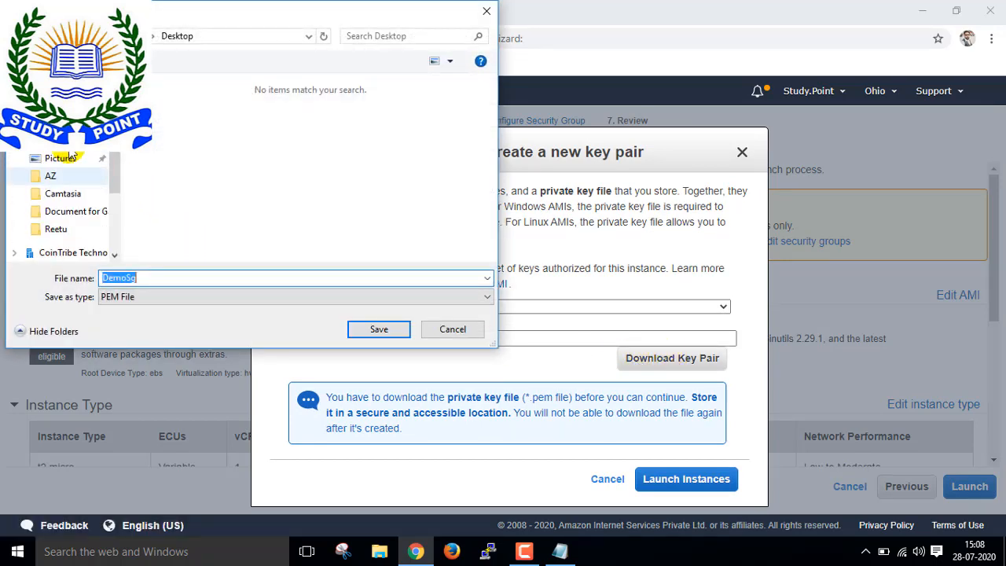
click(280, 278)
click(379, 329)
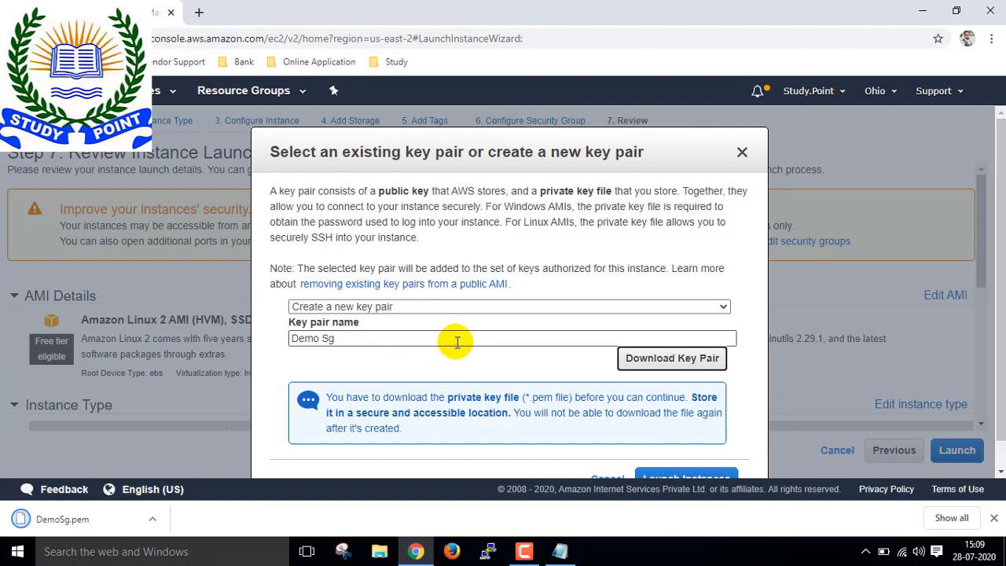
- Launch the instance with the new key pair and open it in the instances list
scroll(466, 342, down, 1)
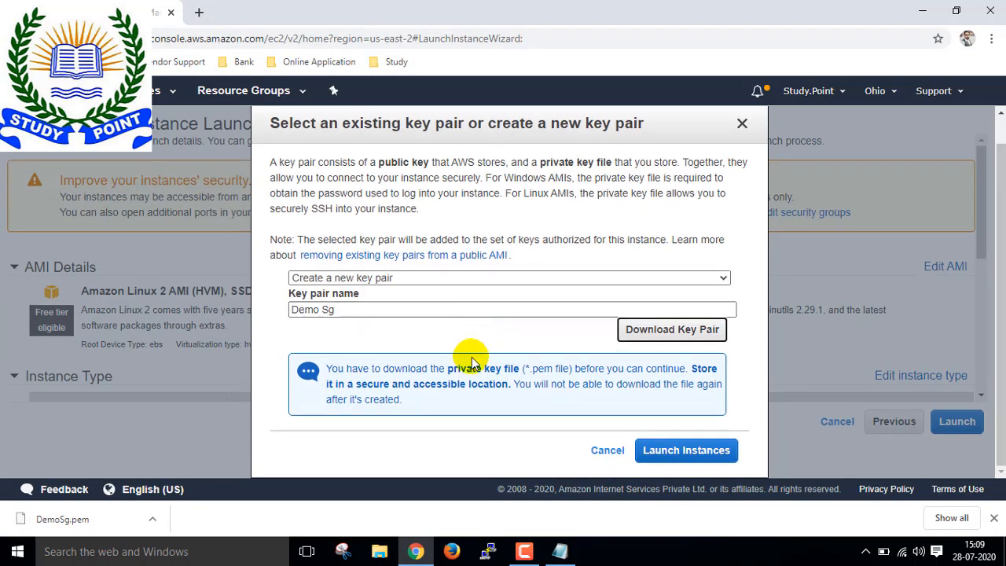
click(682, 458)
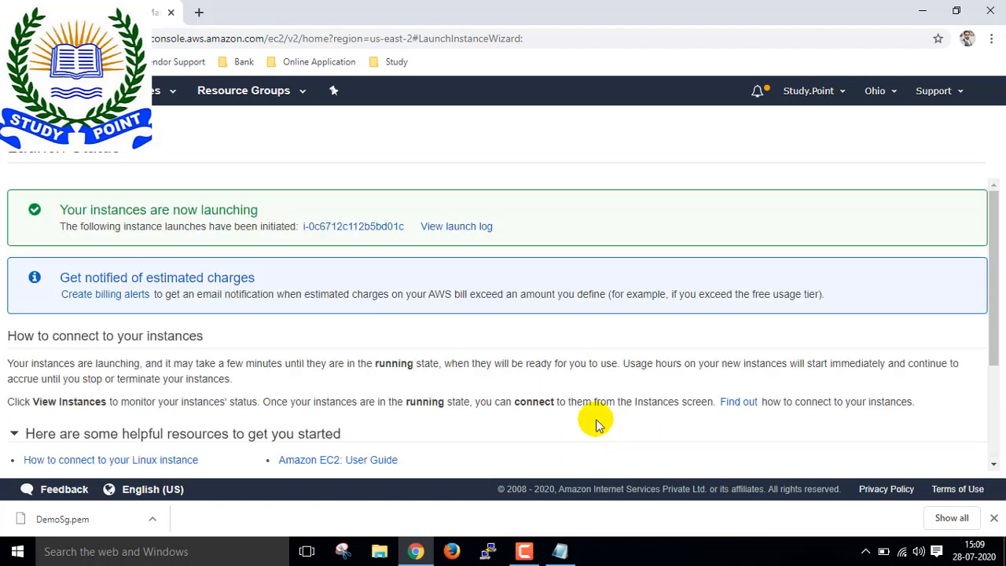
click(323, 227)
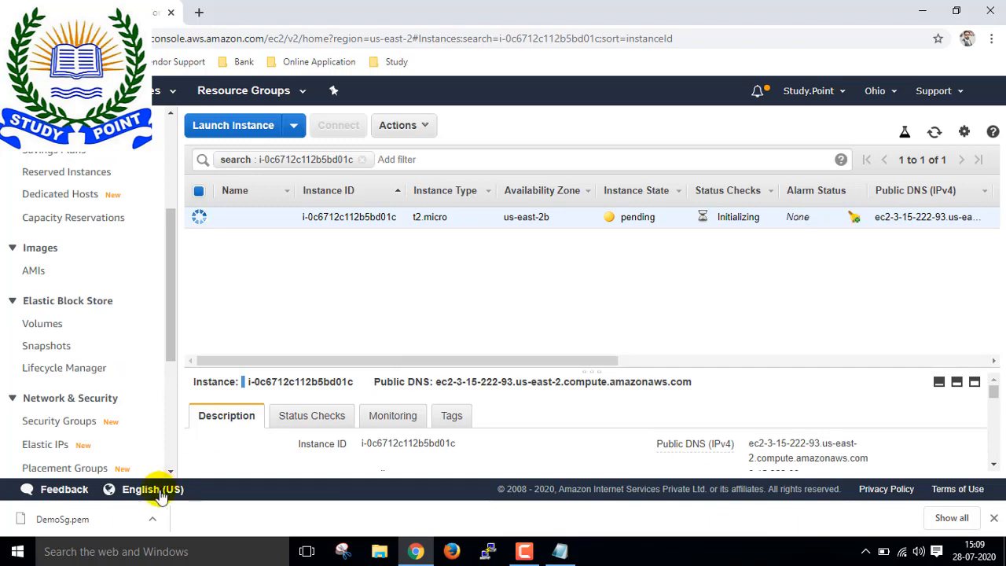
- Open PuTTYgen, start loading an existing private key and browse to the Desktop folder
click(113, 550)
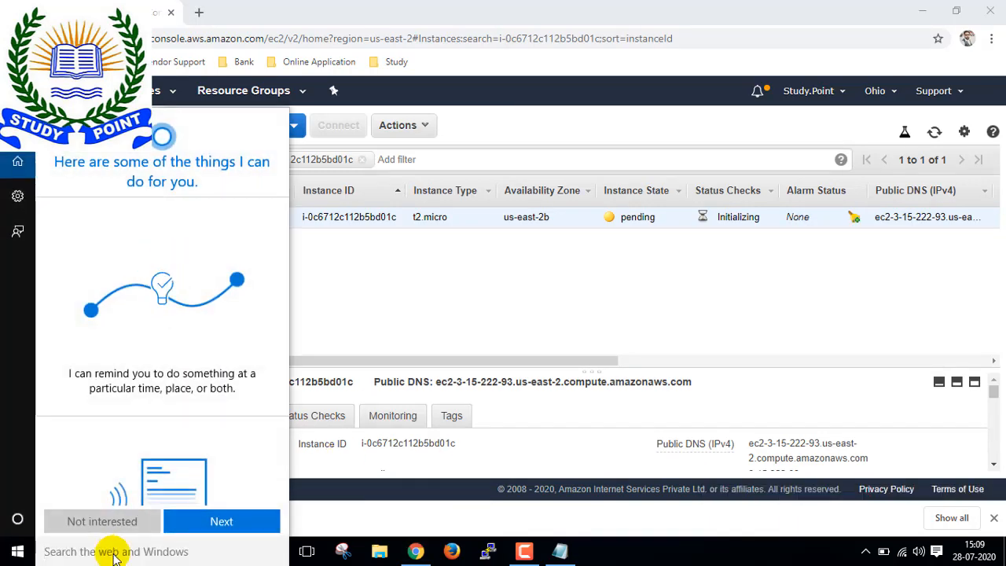
text(pu)
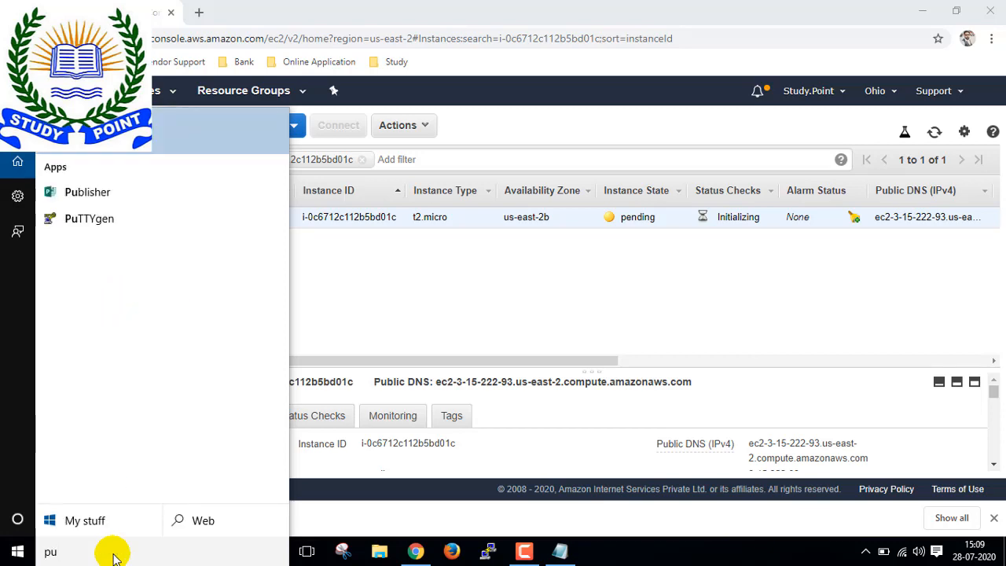
click(89, 218)
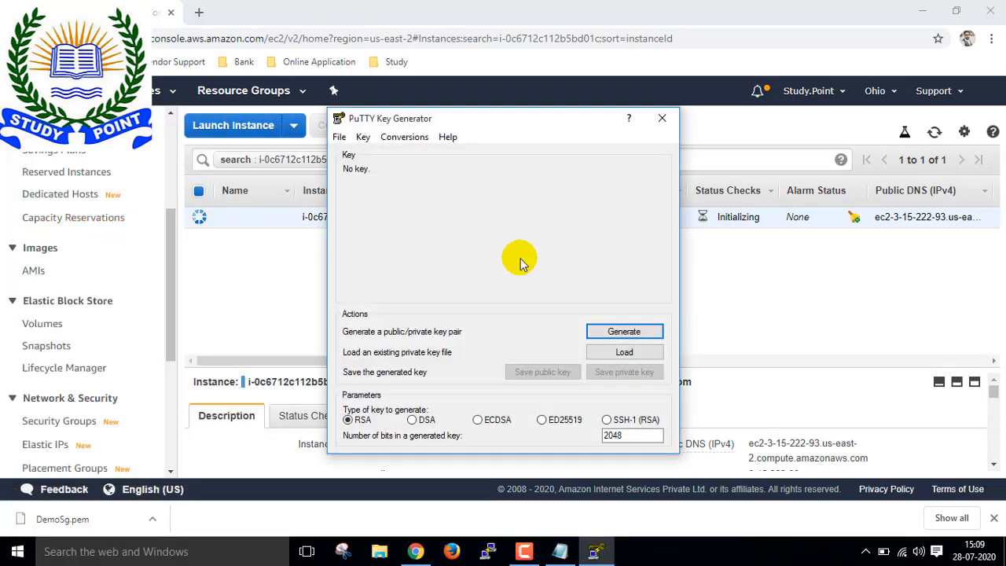
click(607, 356)
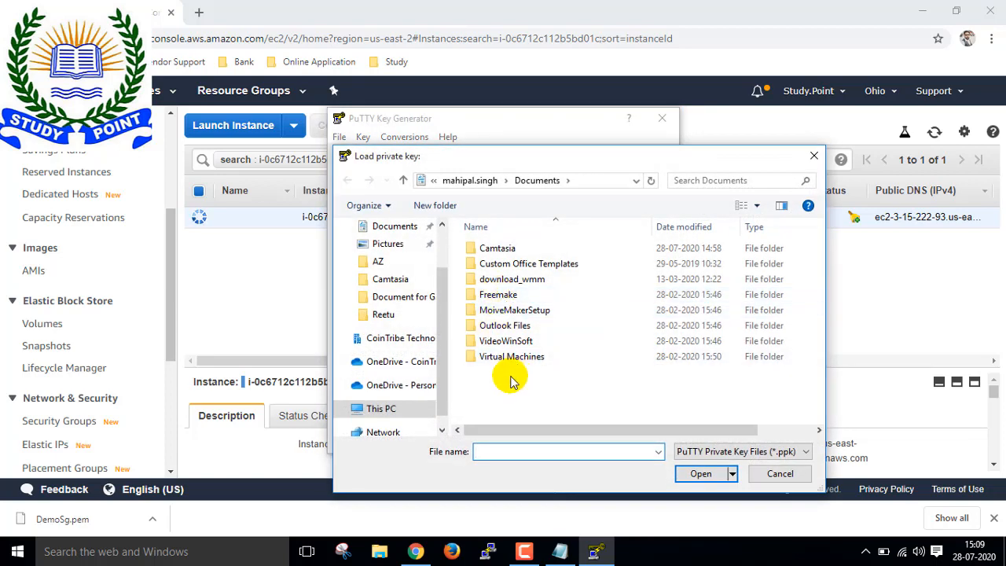
scroll(446, 332, up, 3)
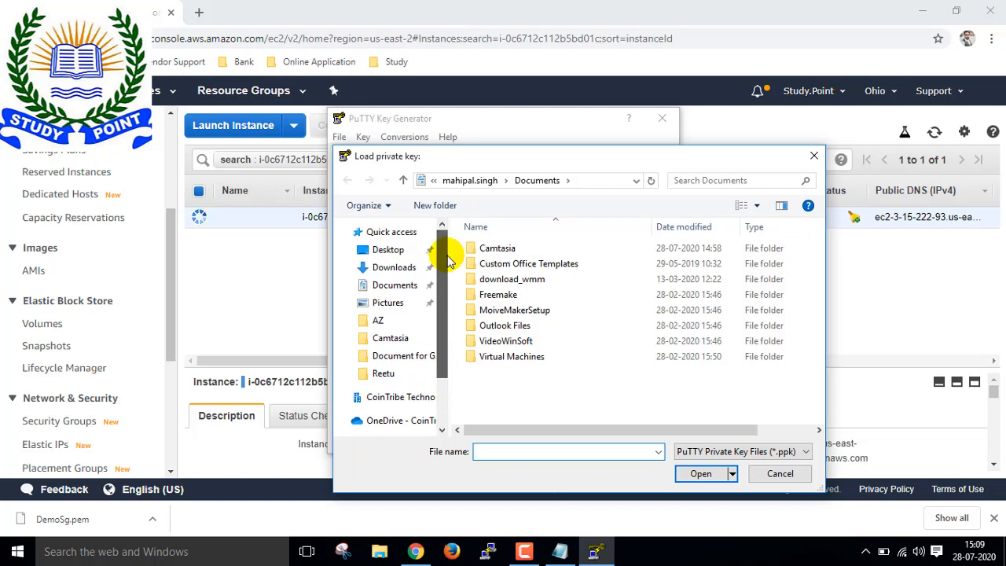
click(387, 249)
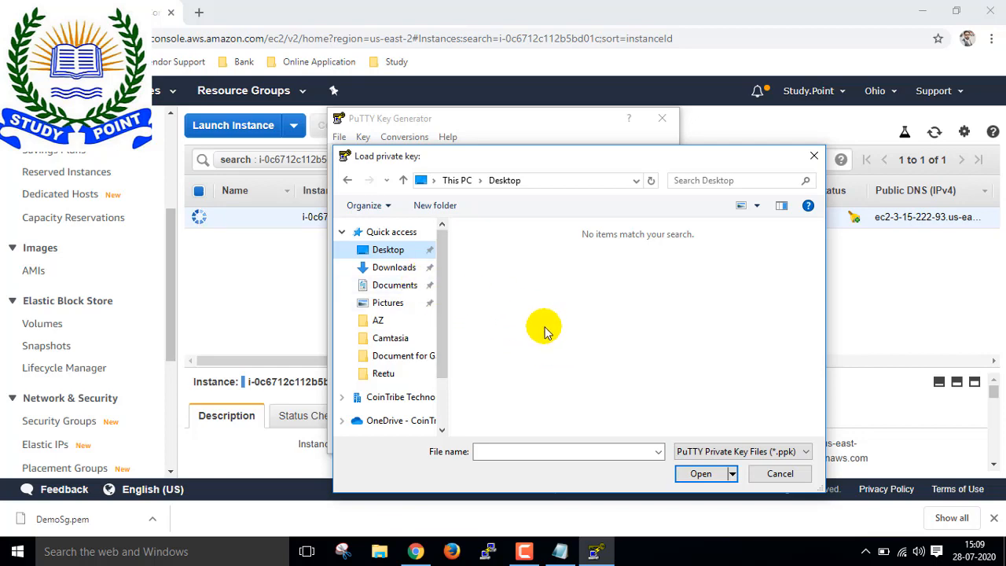
- Show the downloaded key file in its folder and copy DemoSg.pem from the Desktop into the Downloads folder
click(943, 516)
click(364, 248)
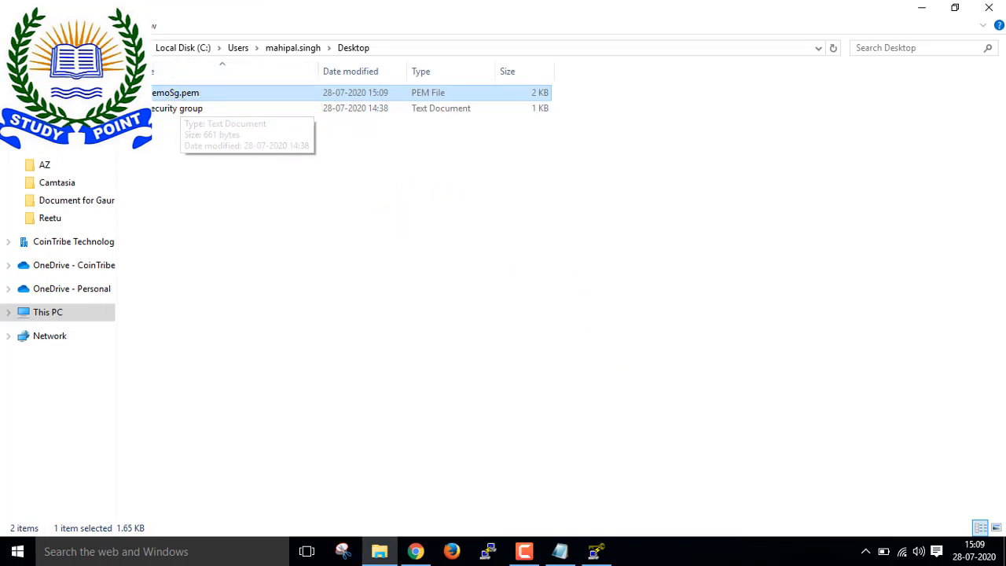
click(61, 111)
key(ctrl+v)
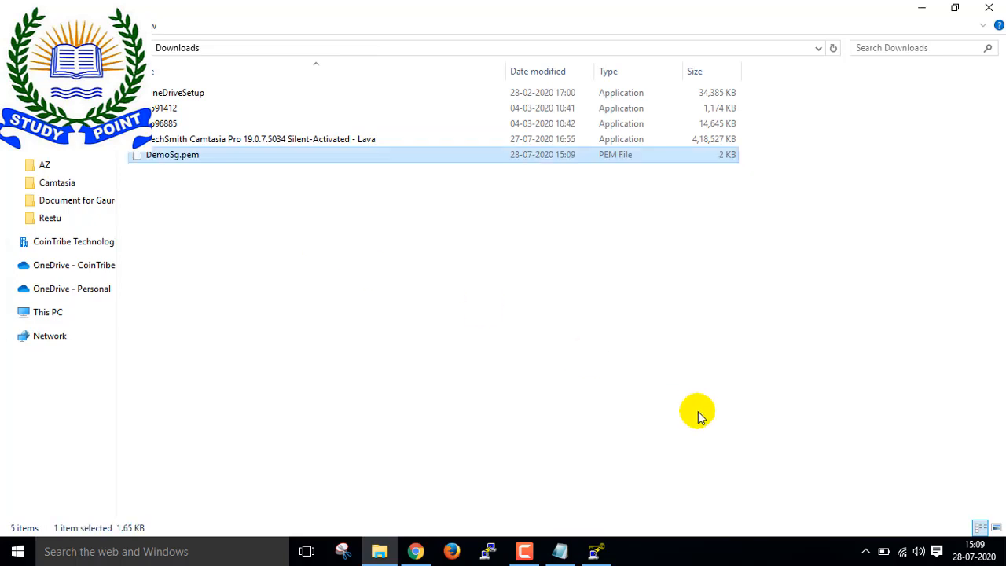
- Switch back to PuTTYgen and load DemoSg.pem from the Downloads folder, showing all file types
click(595, 550)
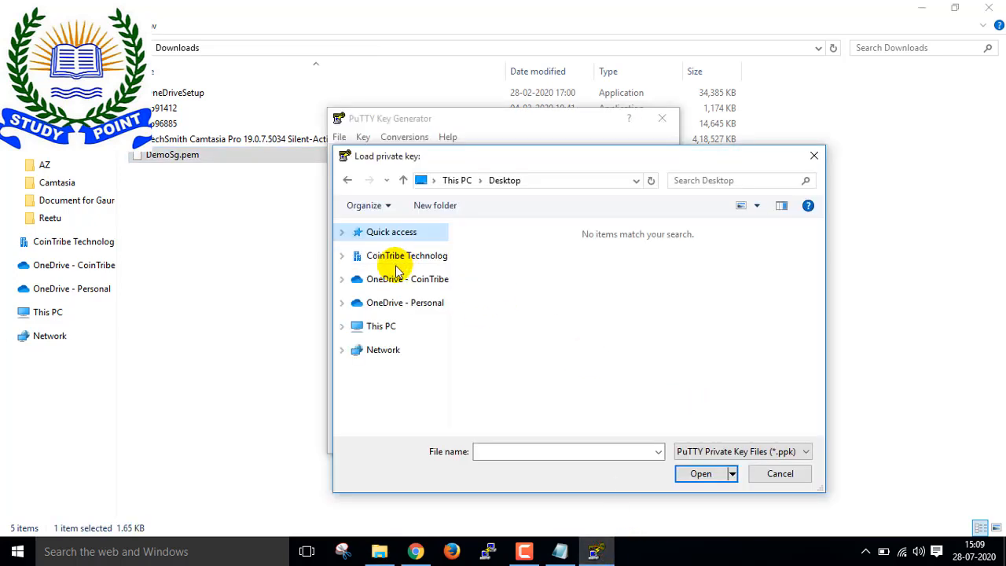
click(341, 231)
click(394, 267)
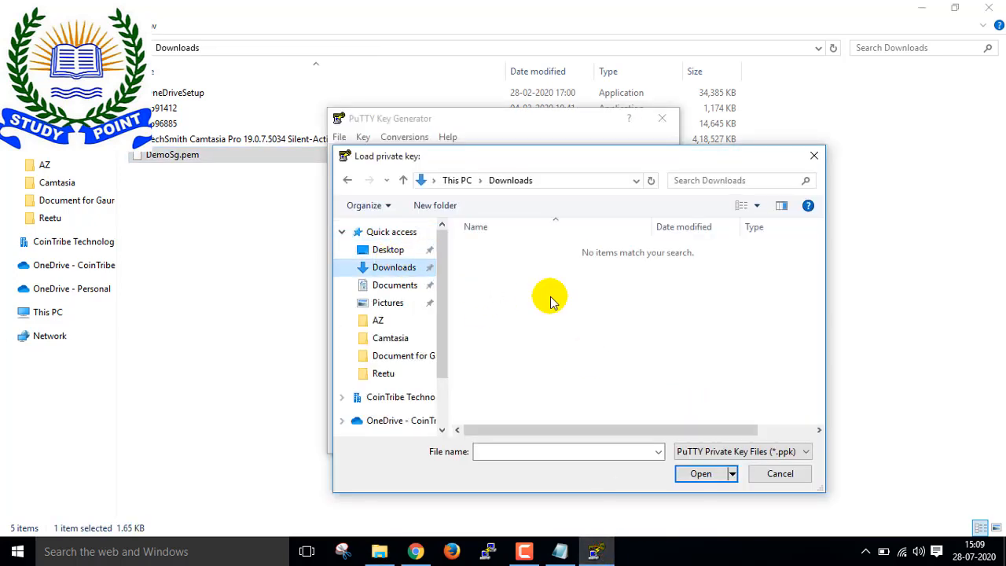
click(756, 451)
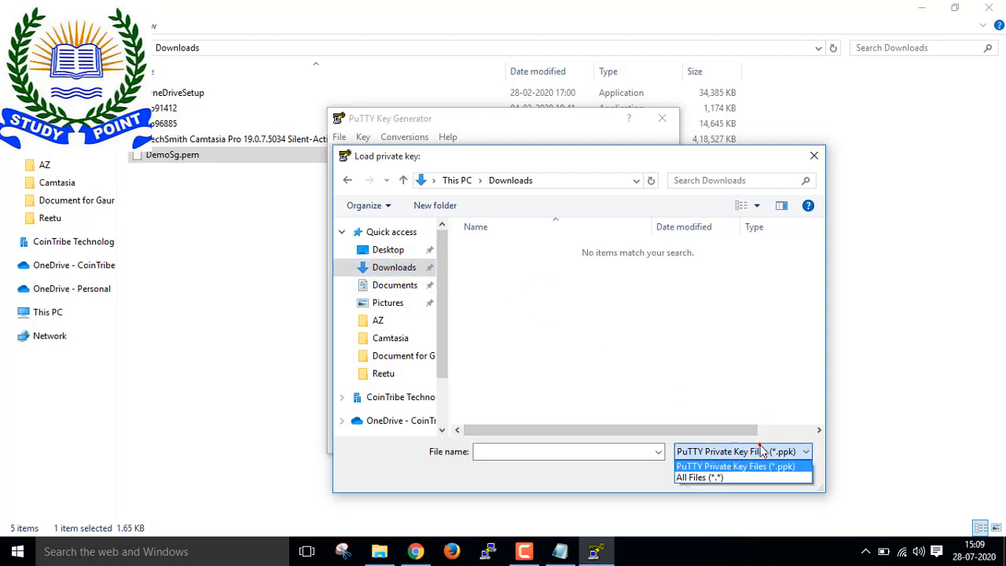
click(728, 476)
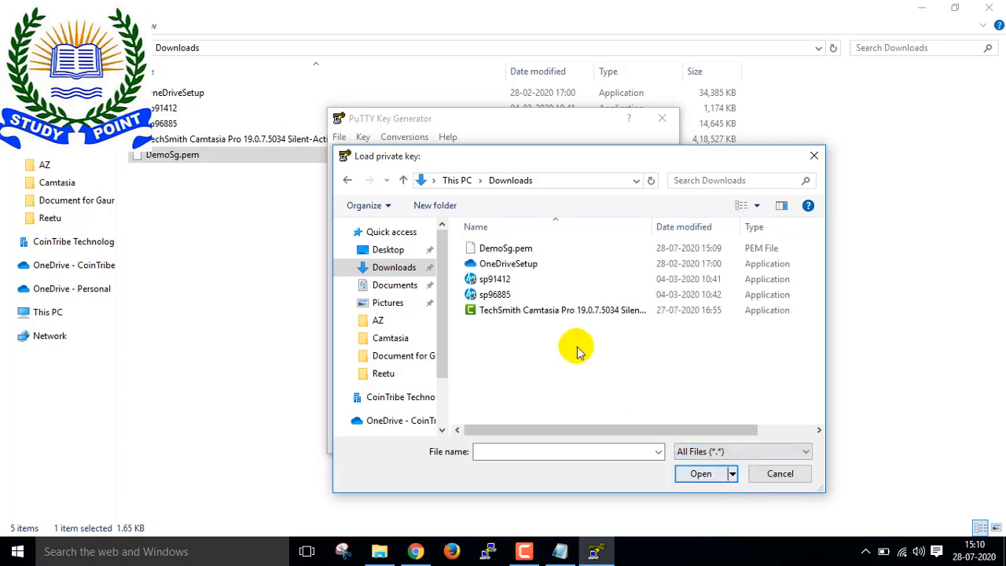
click(503, 248)
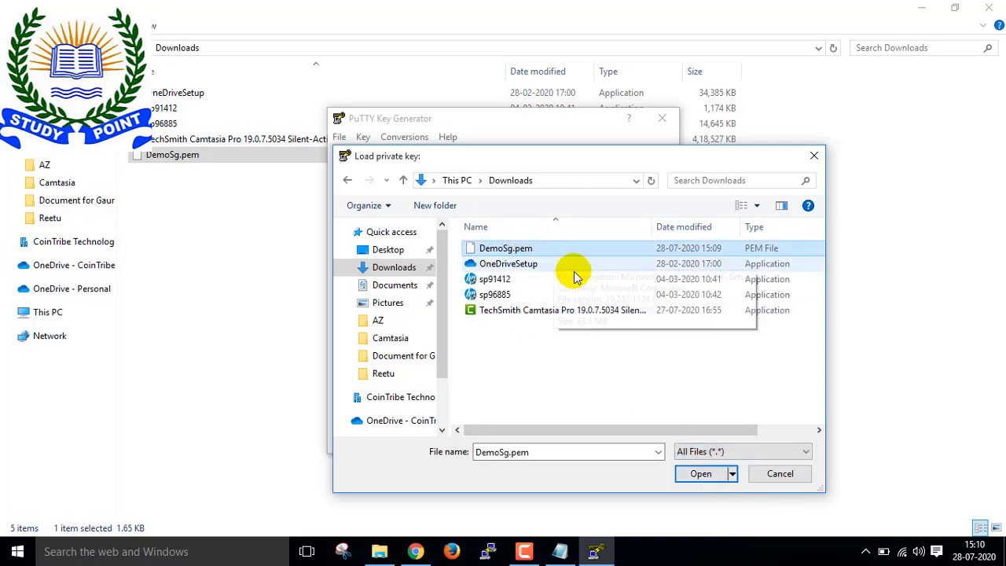
click(701, 474)
click(597, 350)
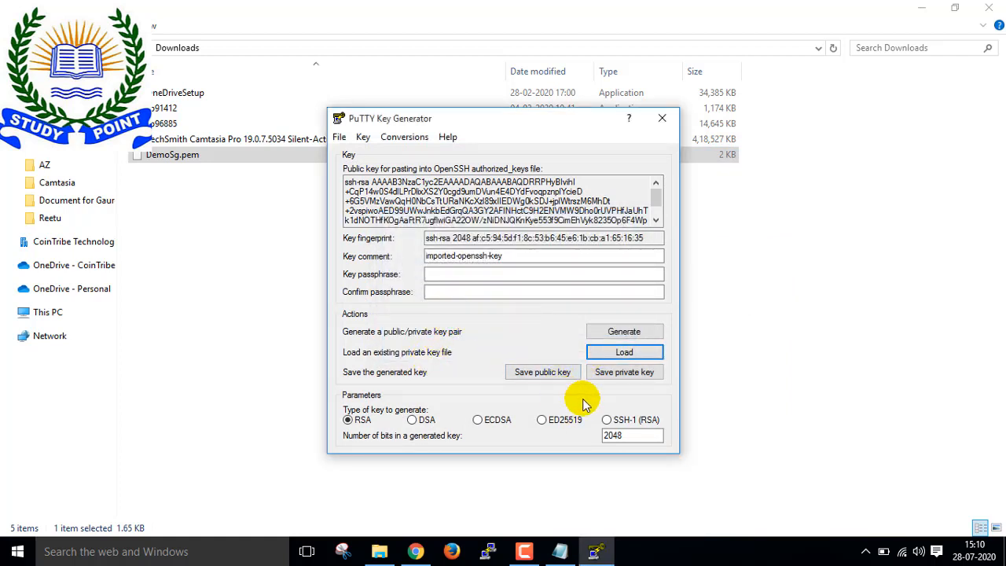
- Save the private key without a passphrase as Demo SG Private in the Downloads folder, and close PuTTYgen
click(613, 372)
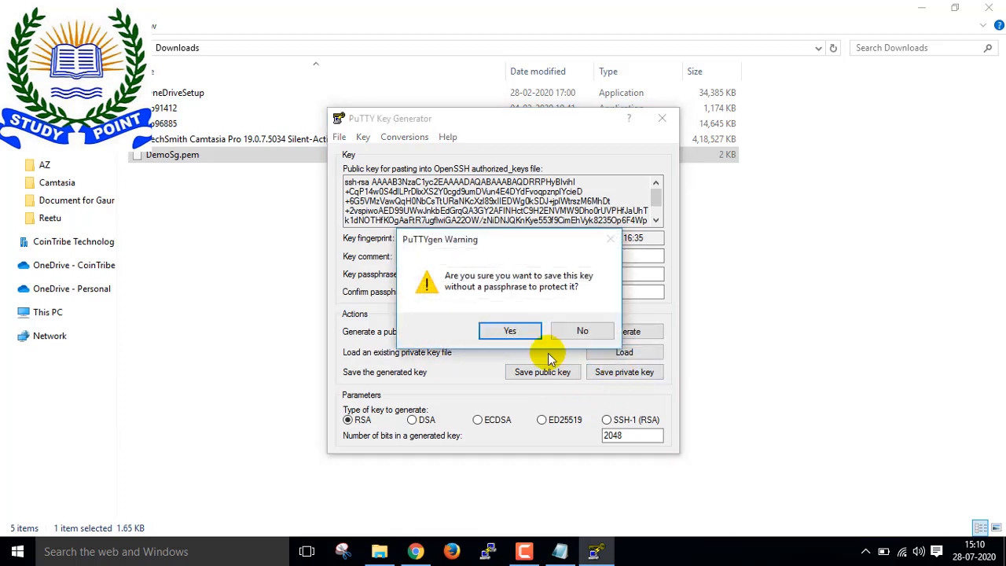
click(510, 330)
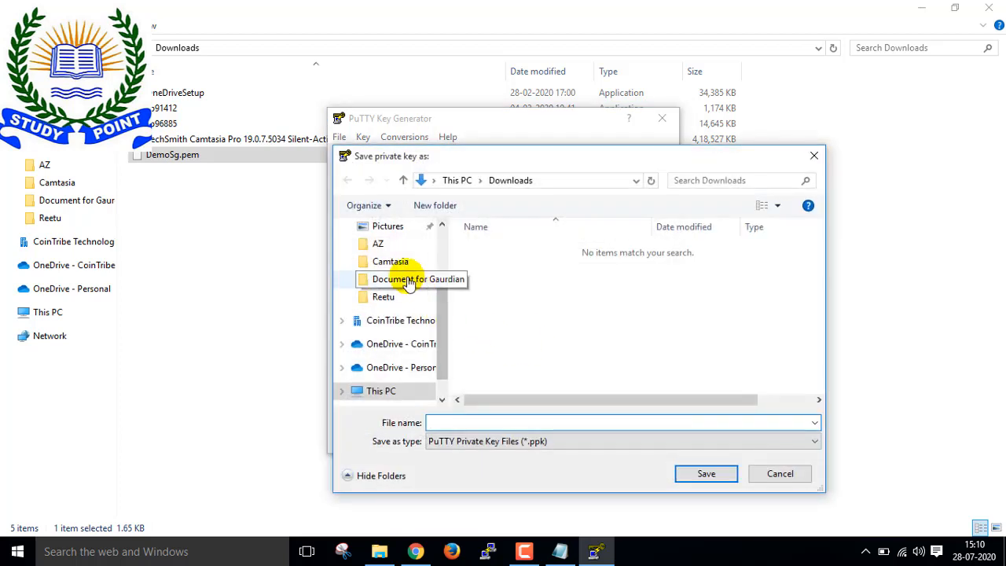
scroll(405, 277, up, 2)
scroll(405, 271, up, 2)
click(394, 267)
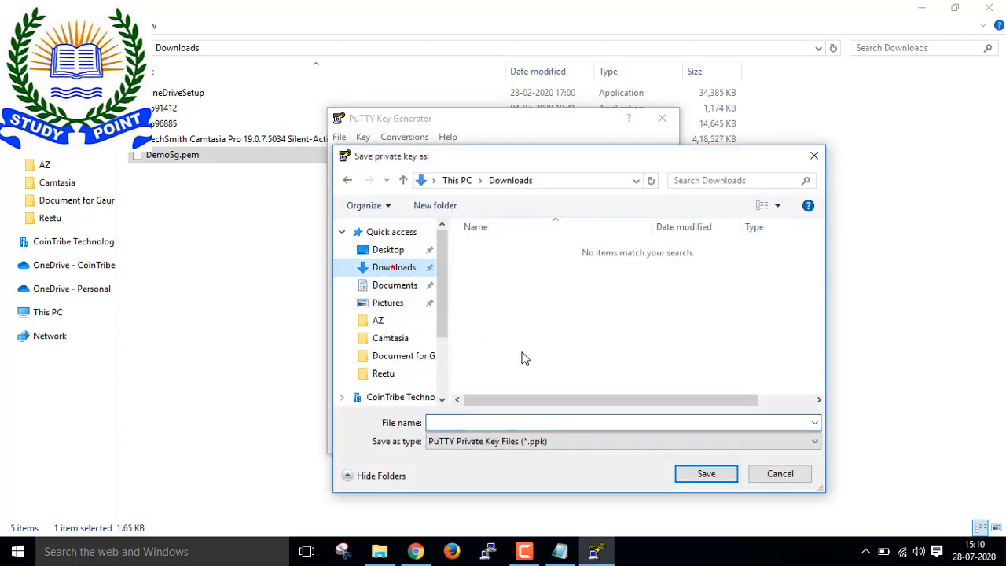
click(476, 421)
text(Demo SG Private)
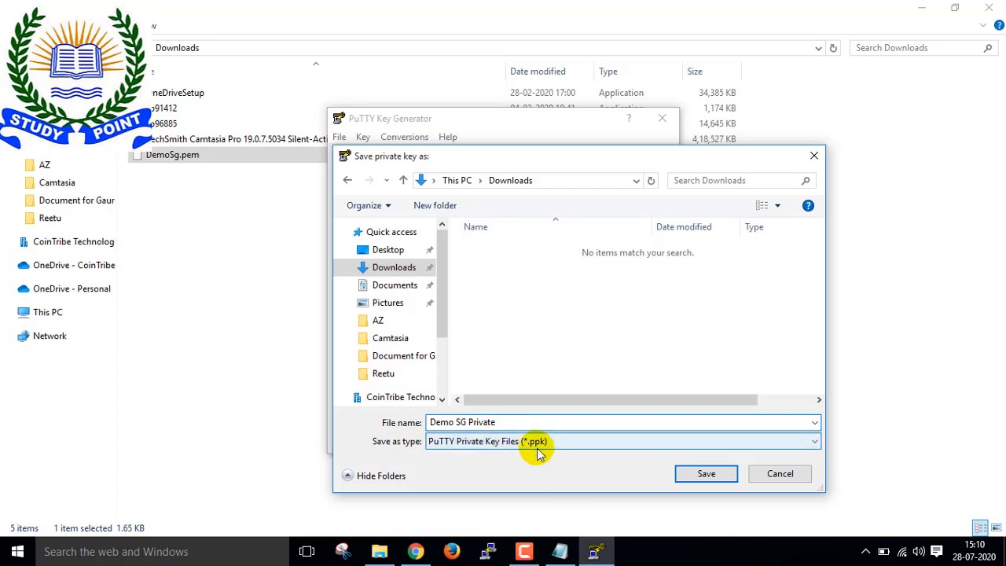
click(704, 473)
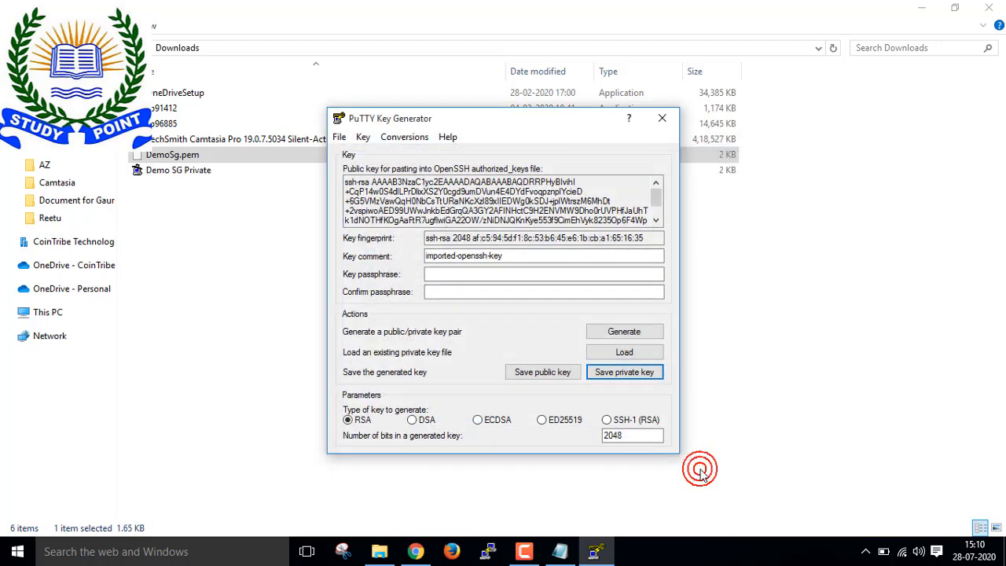
click(661, 119)
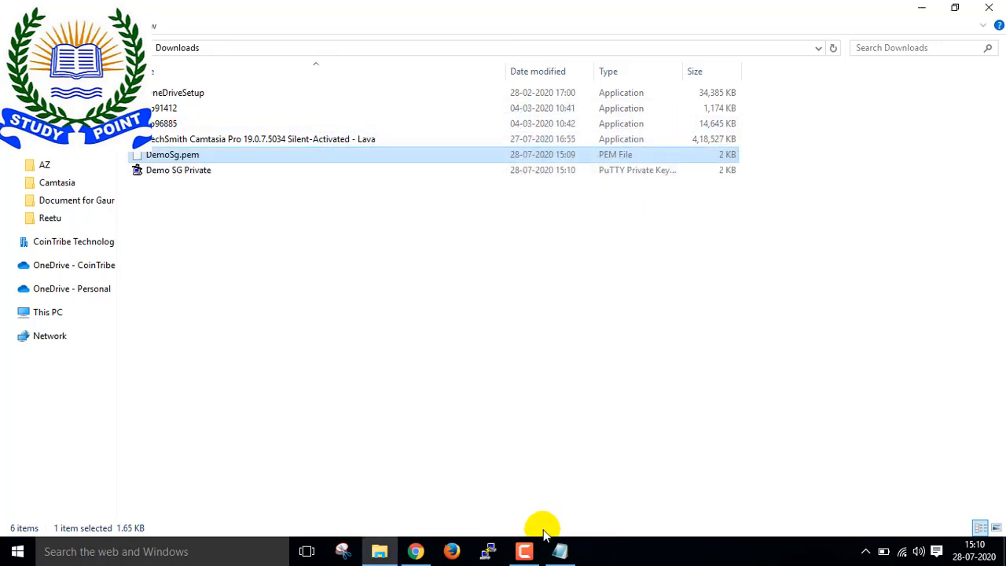
- Switch back to the EC2 instances page in Chrome and view the new instance's status checks
click(425, 553)
click(140, 12)
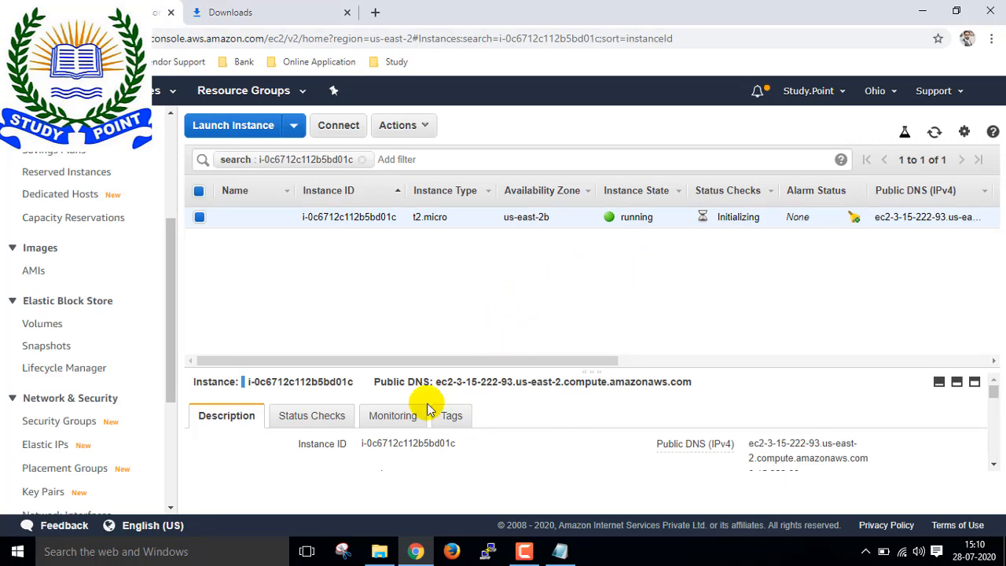
click(333, 416)
scroll(612, 373, down, 2)
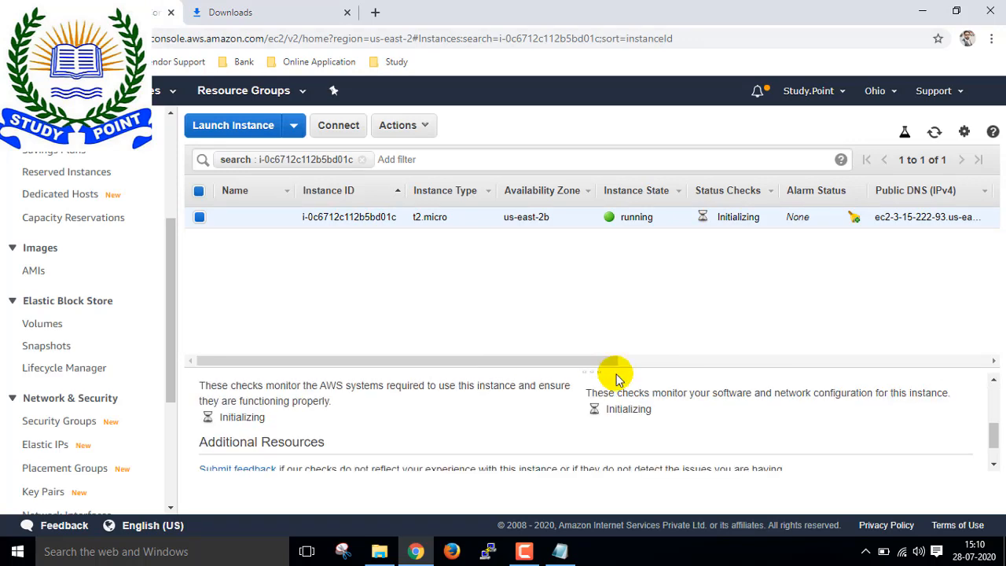
scroll(517, 428, up, 2)
- Look through the instance's monitoring graphs and tags, and return to its status checks
click(390, 416)
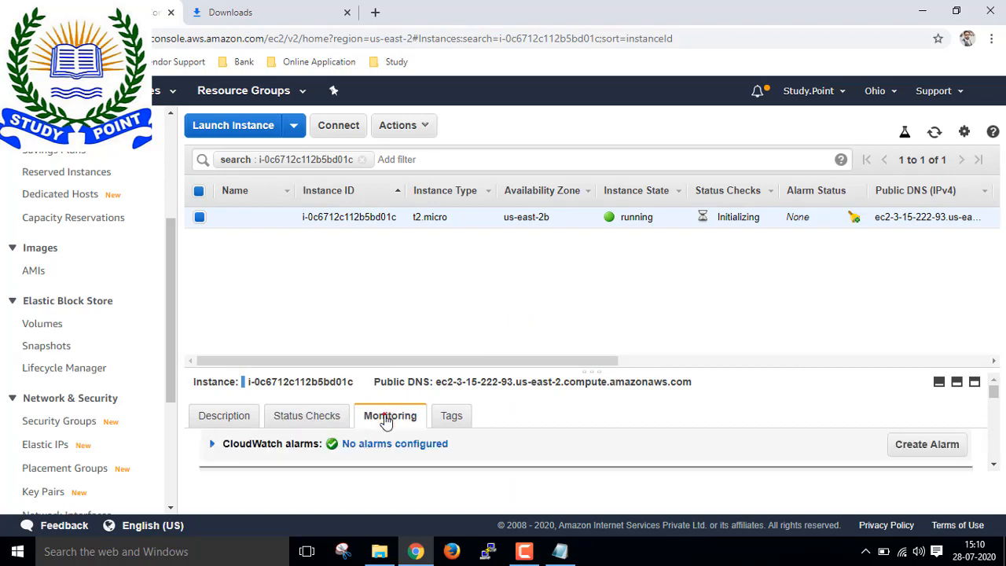
scroll(628, 409, down, 2)
scroll(629, 404, down, 4)
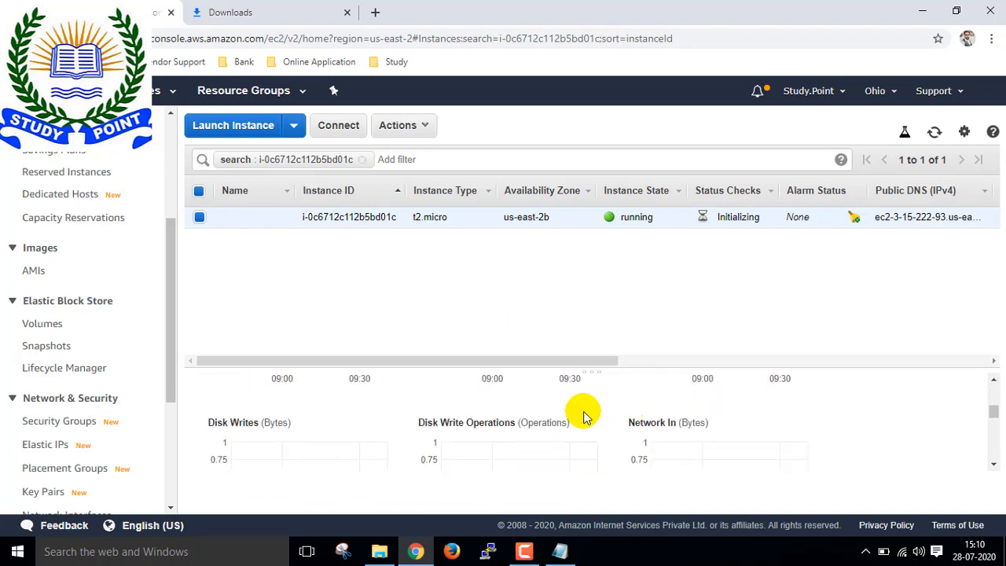
scroll(568, 415, up, 6)
scroll(568, 417, up, 1)
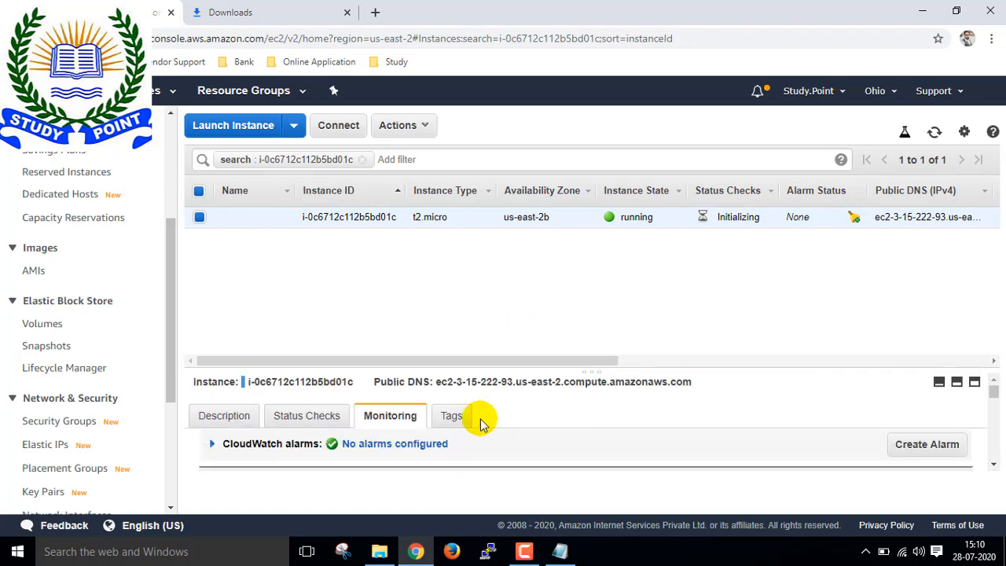
click(450, 416)
click(289, 414)
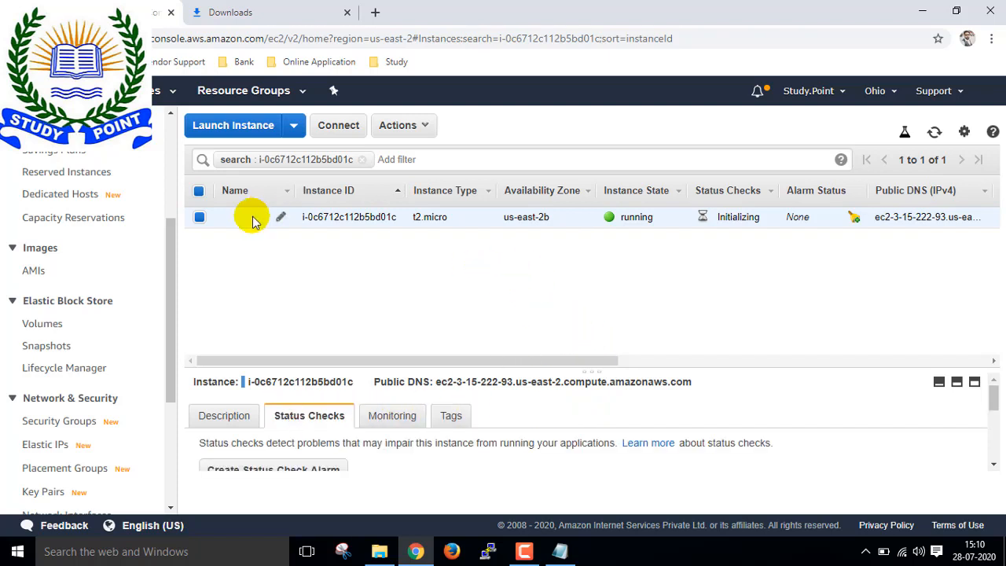
click(199, 217)
click(201, 220)
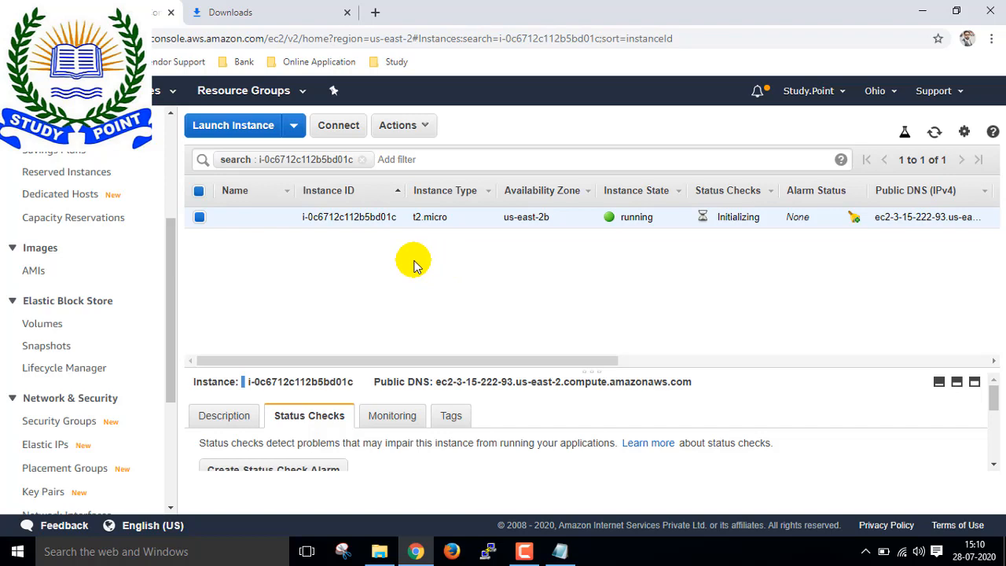
click(365, 213)
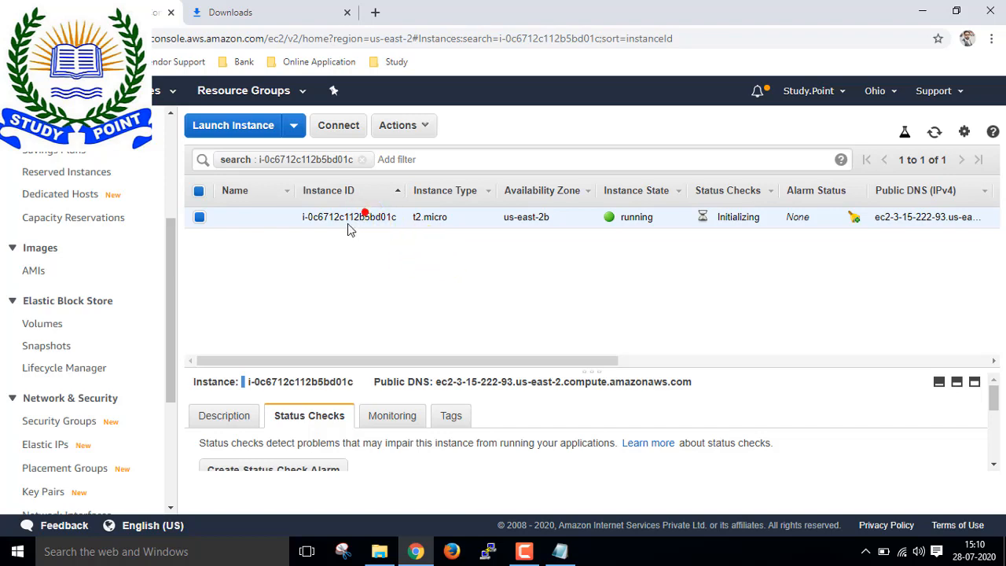
- Open PuTTY and go to its SSH authentication settings
click(162, 550)
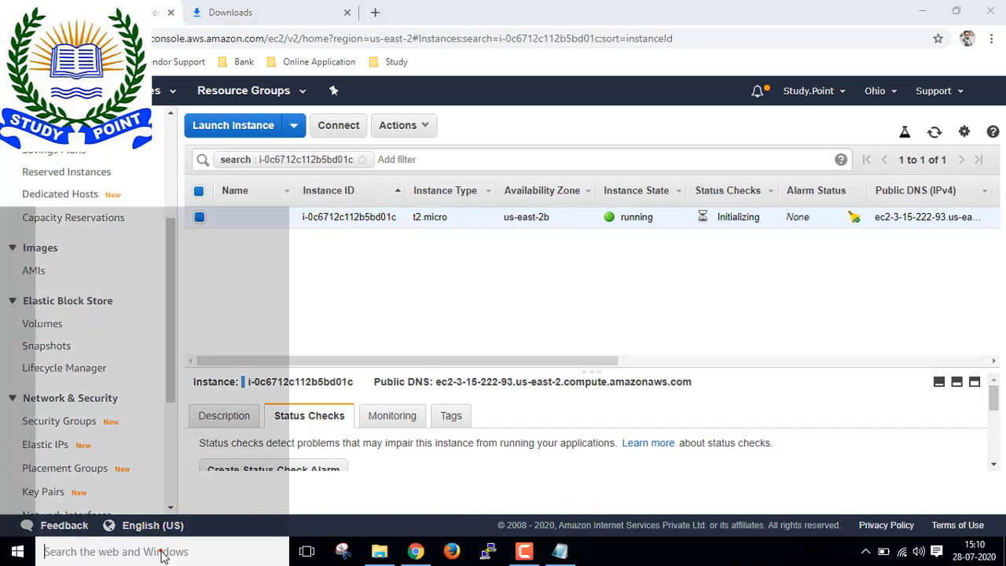
text(pu)
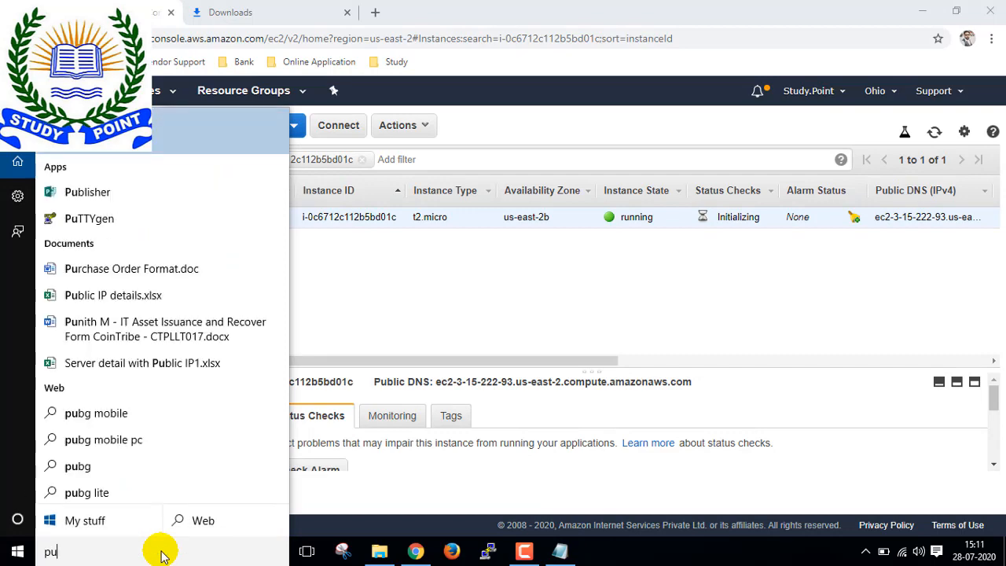
click(149, 218)
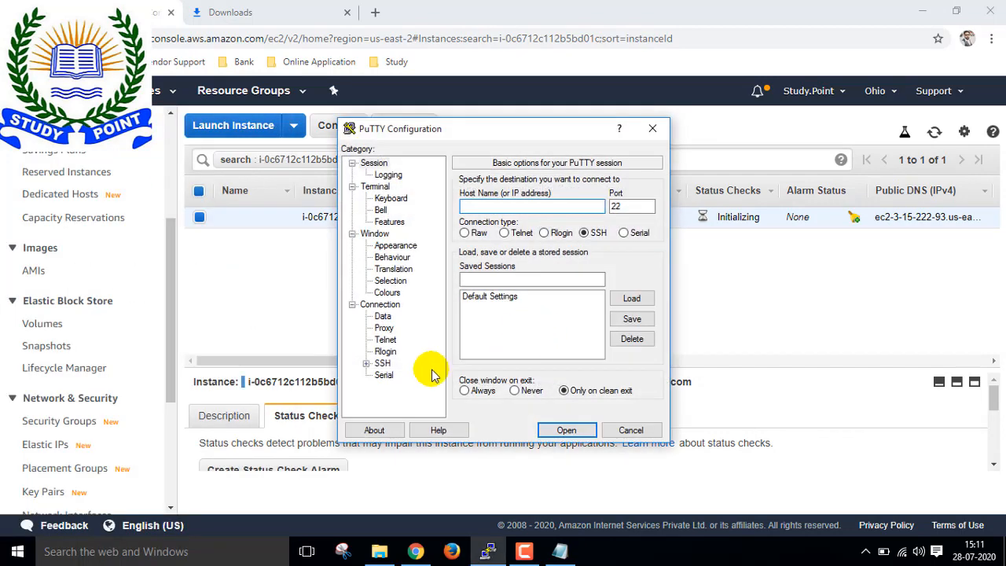
click(475, 207)
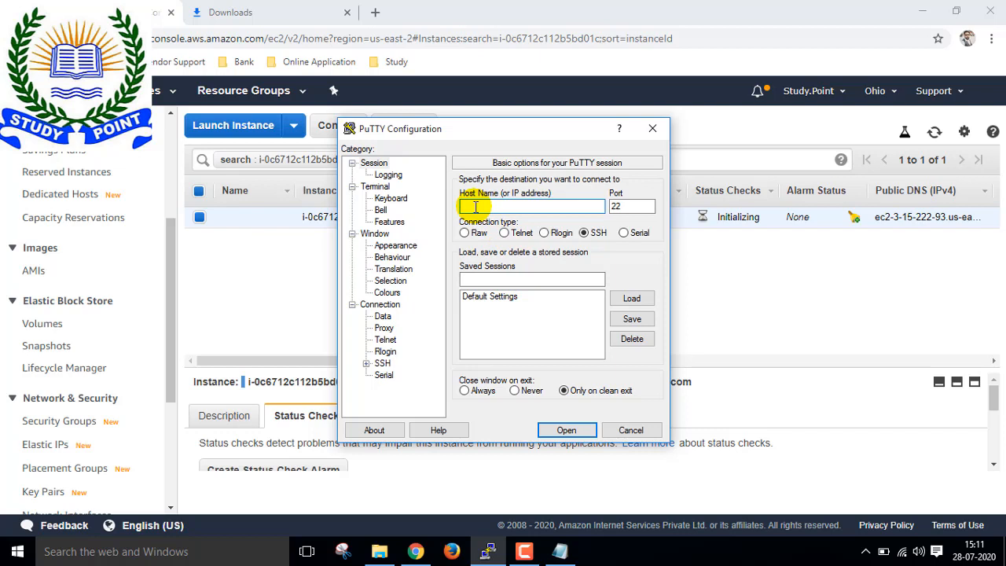
click(366, 363)
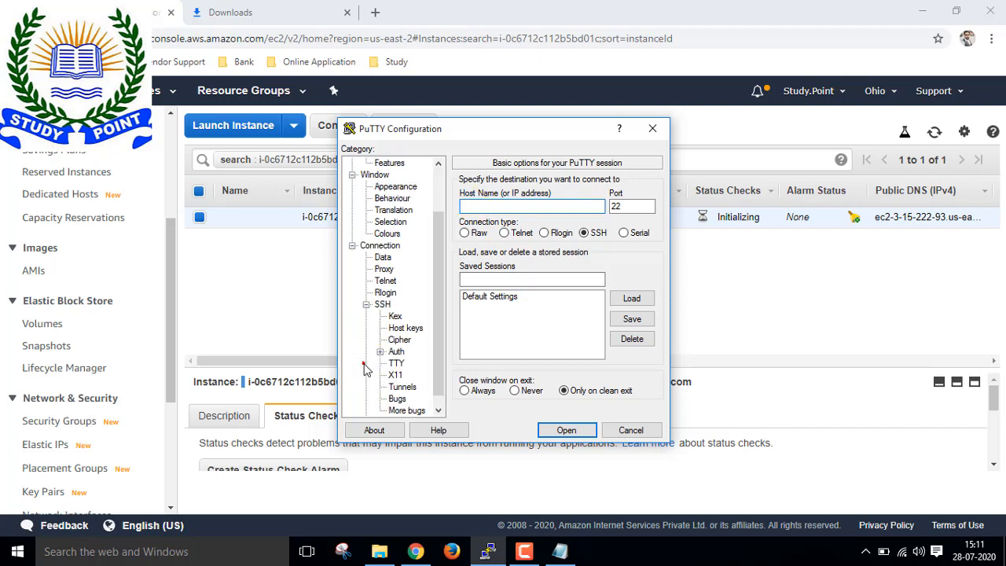
click(383, 305)
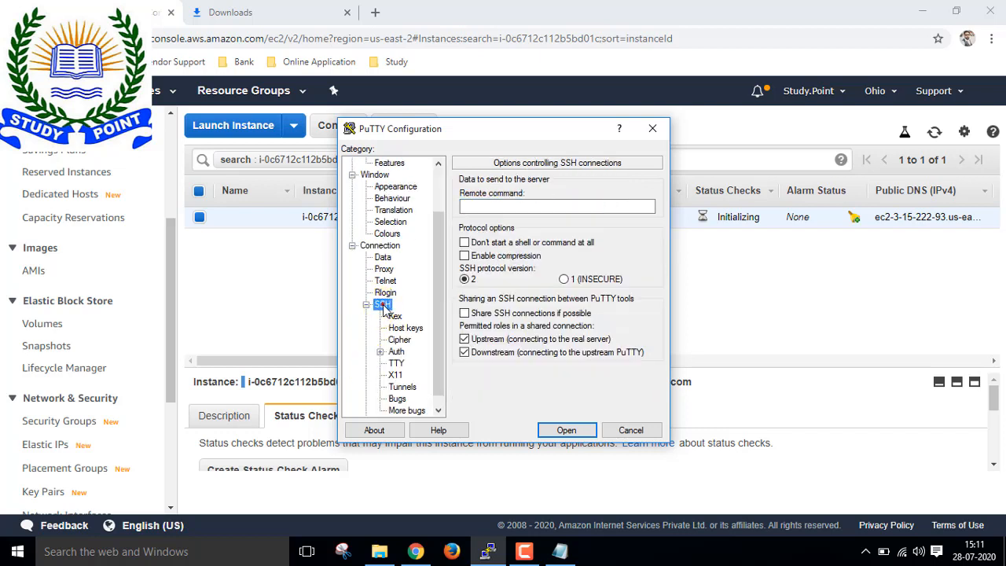
click(396, 351)
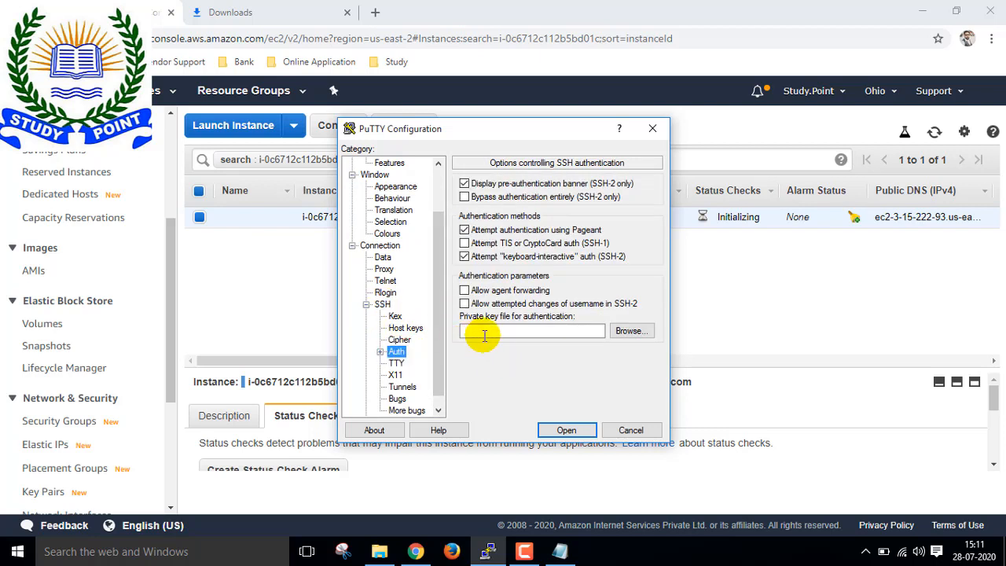
- Choose Demo SG Private from the Downloads folder as the private key file for authentication, and return to the basic session settings
click(630, 331)
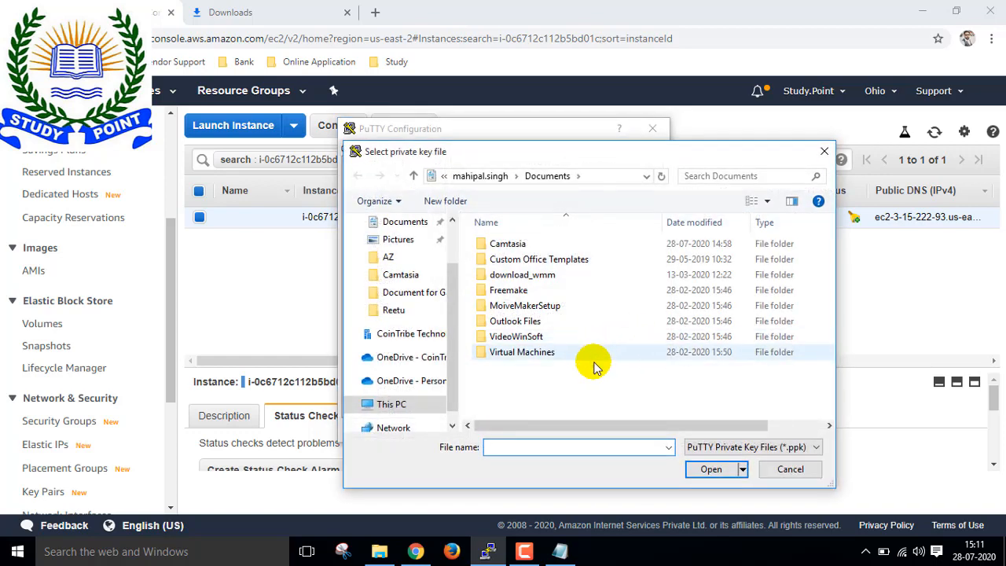
scroll(399, 292, up, 1)
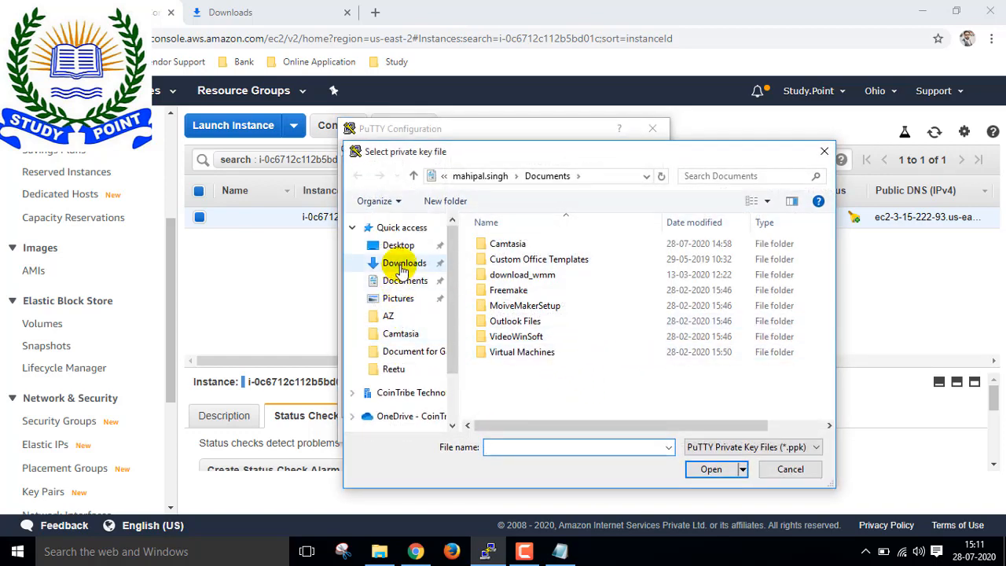
click(402, 262)
click(518, 247)
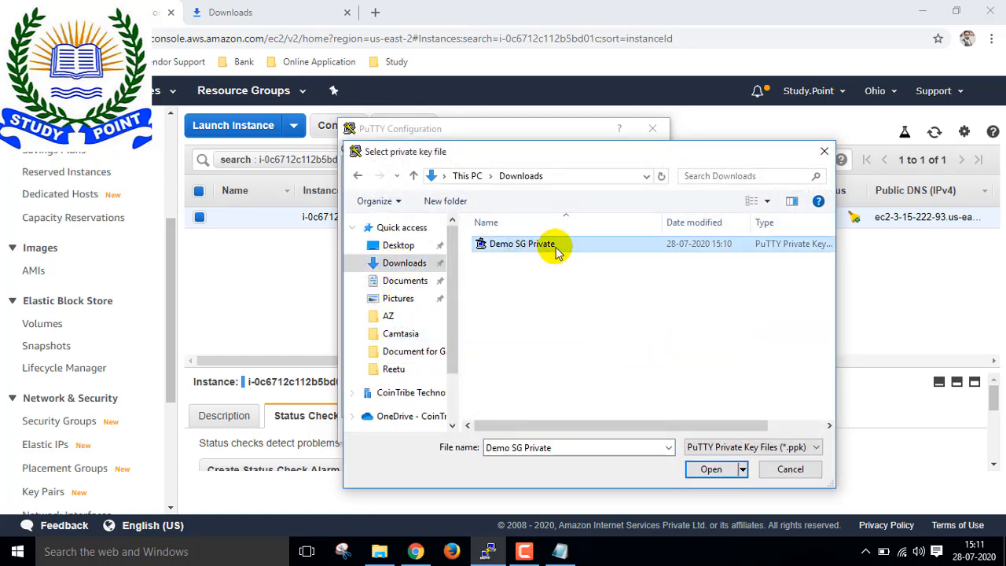
click(711, 470)
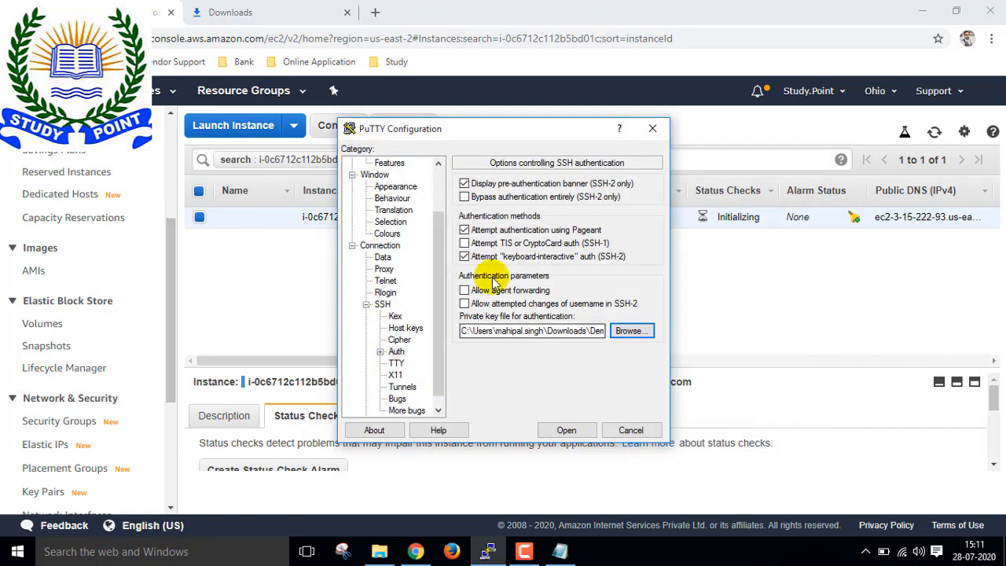
scroll(385, 260, up, 2)
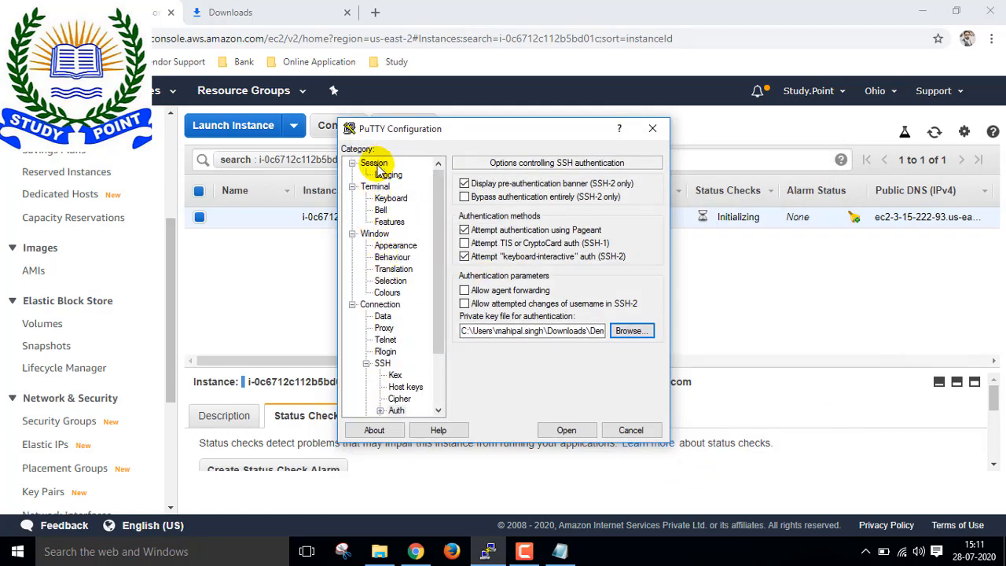
click(375, 164)
- Switch back to Chrome and reopen the EC2 Instances list to check the instance's state and status checks
click(805, 309)
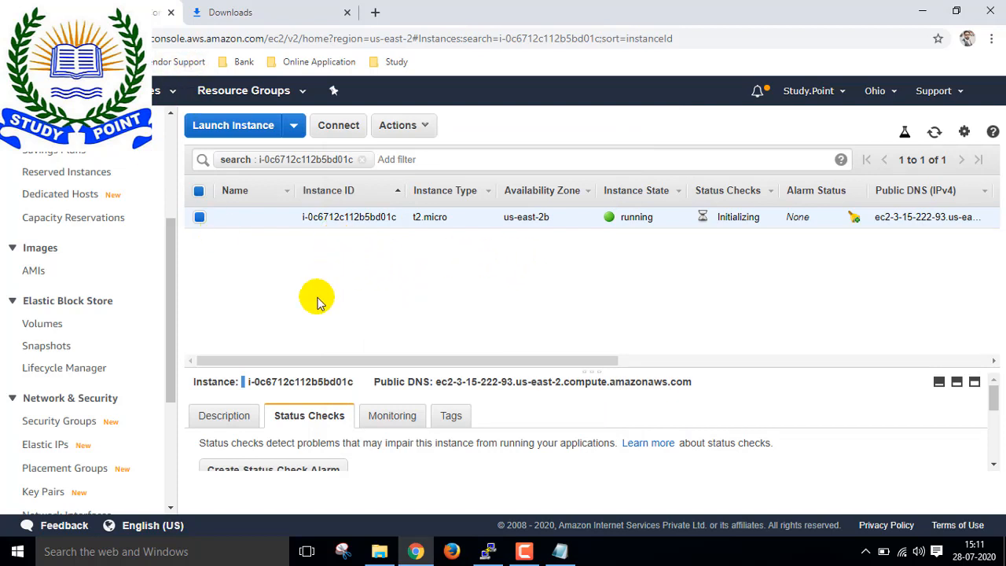
scroll(62, 298, up, 1)
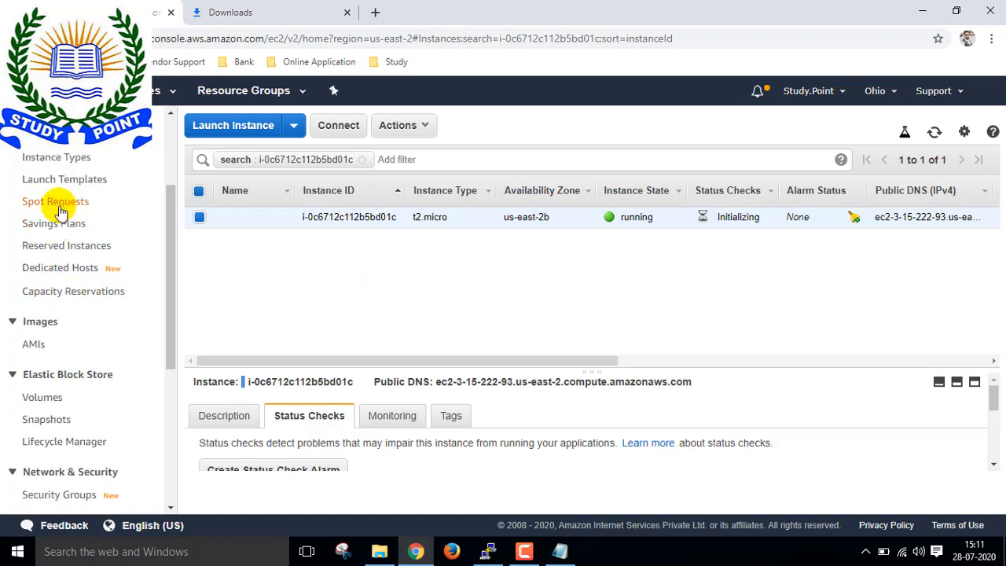
click(55, 200)
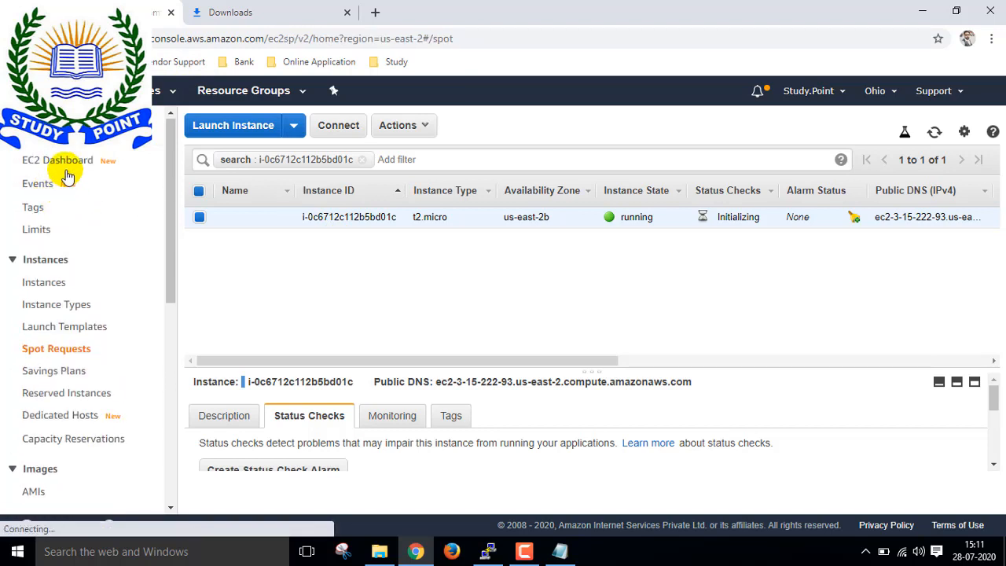
click(53, 284)
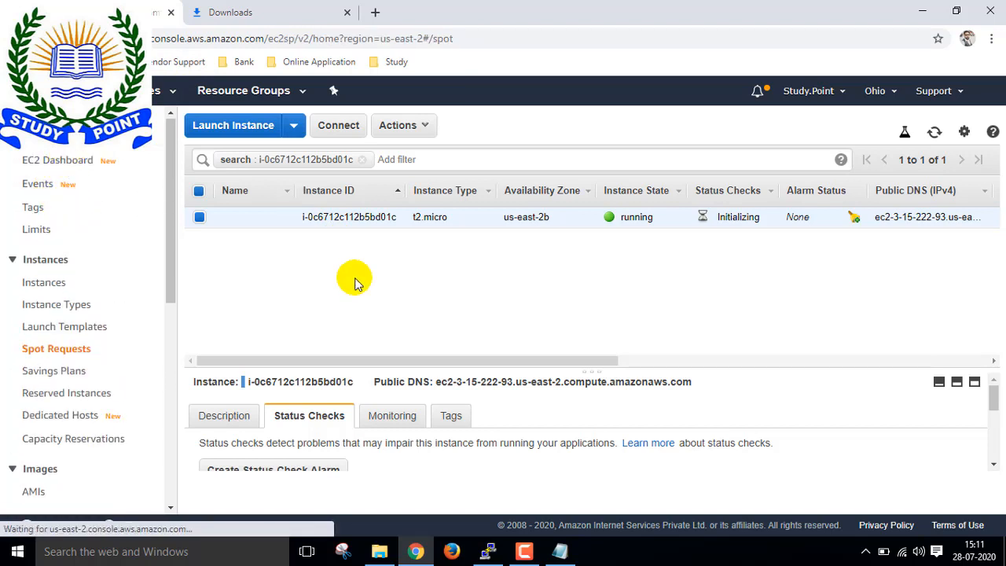
click(54, 283)
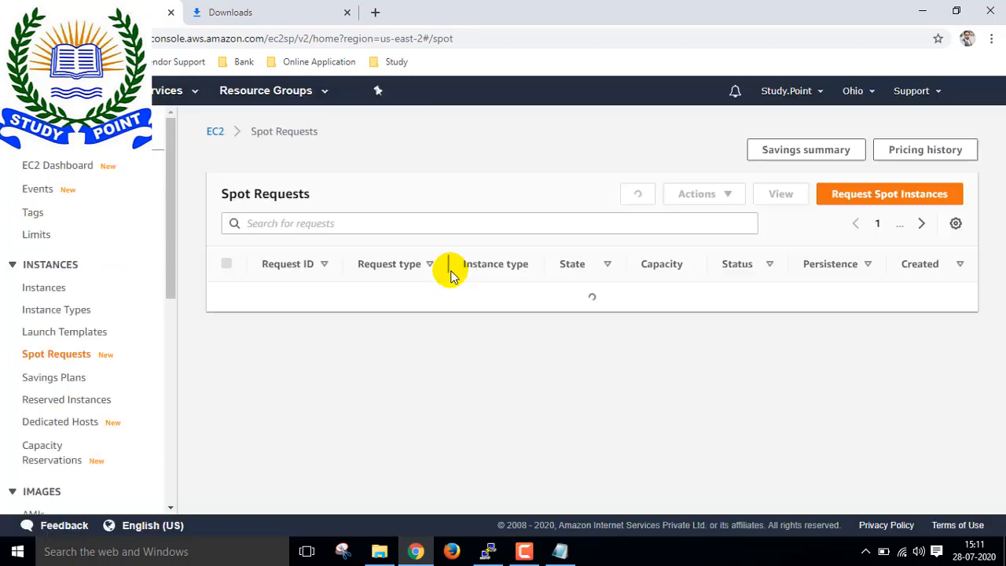
click(45, 287)
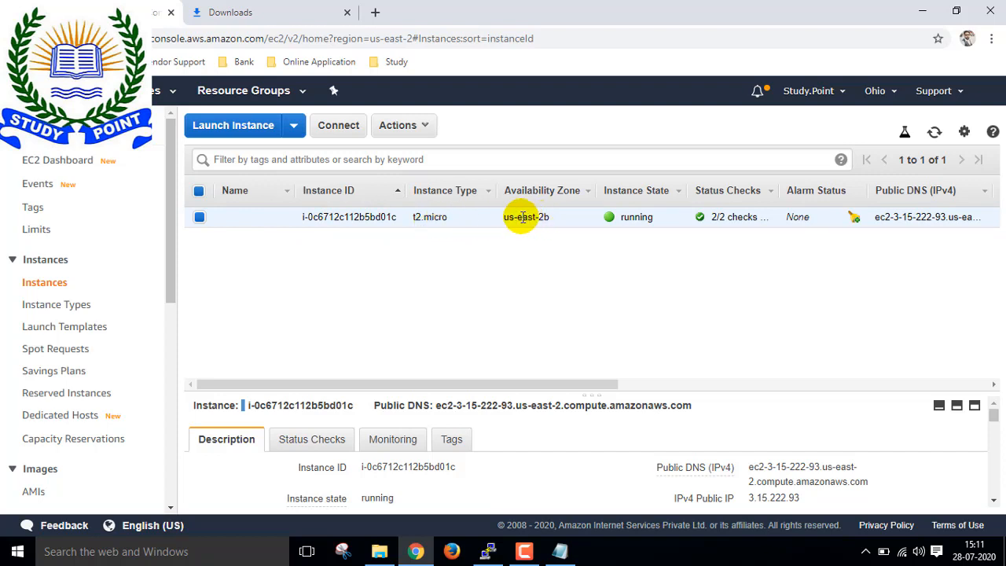
drag(504, 217, 760, 224)
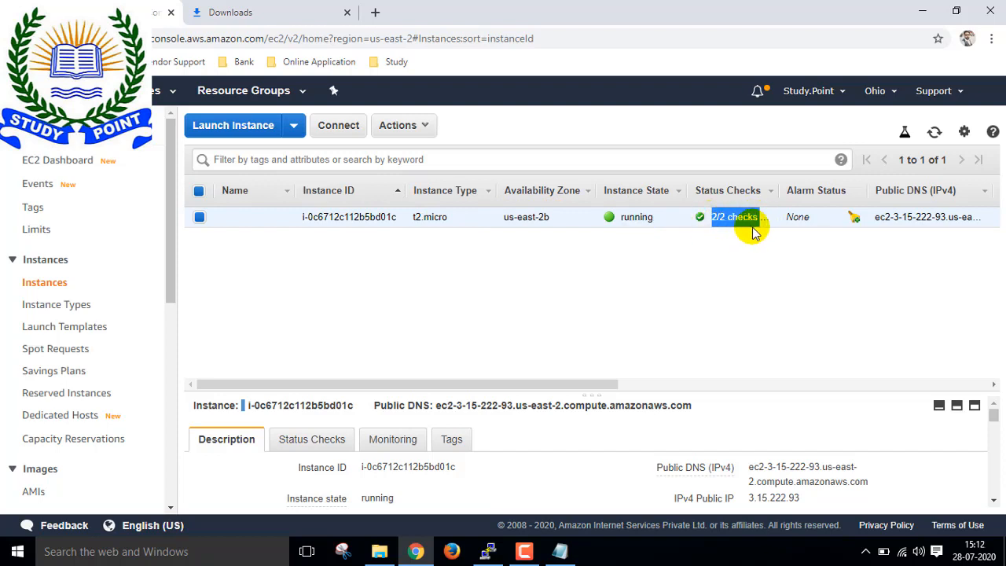
- Name the running t2.micro instance Demo Sg
click(280, 218)
click(243, 220)
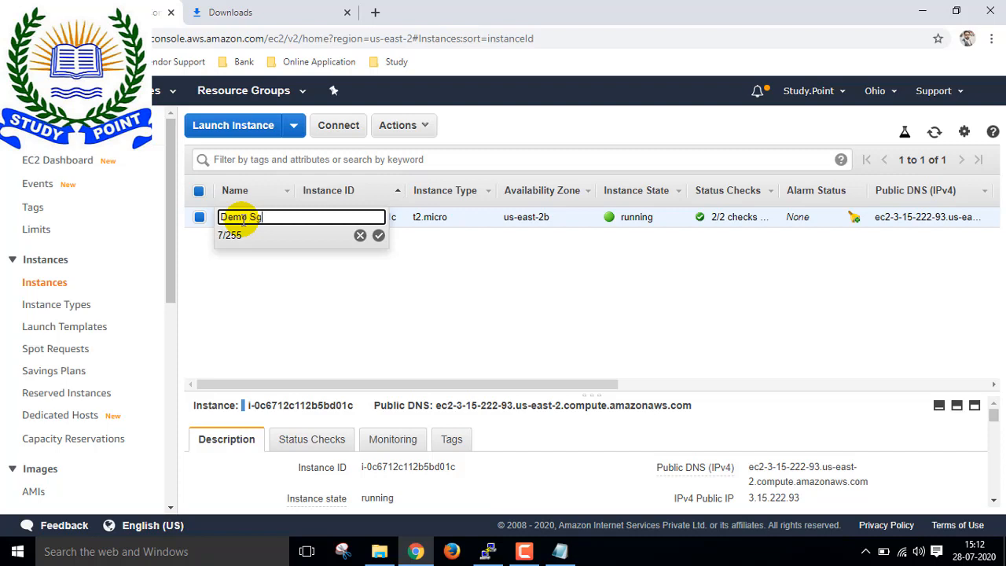
click(378, 236)
click(418, 298)
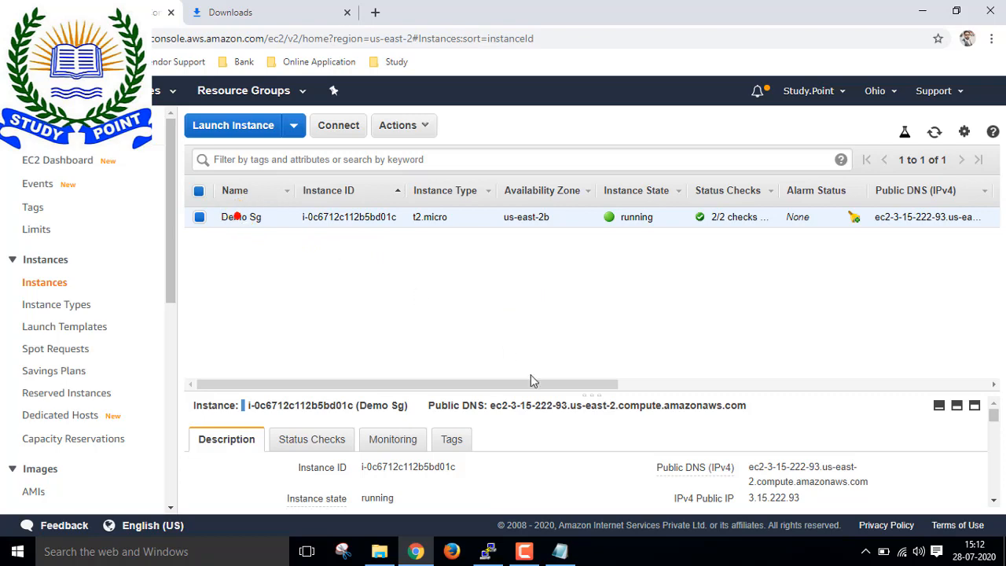
- Copy the IPv4 public IP of the Demo Sg instance from its description
scroll(593, 417, down, 2)
scroll(593, 417, down, 2)
scroll(593, 416, up, 2)
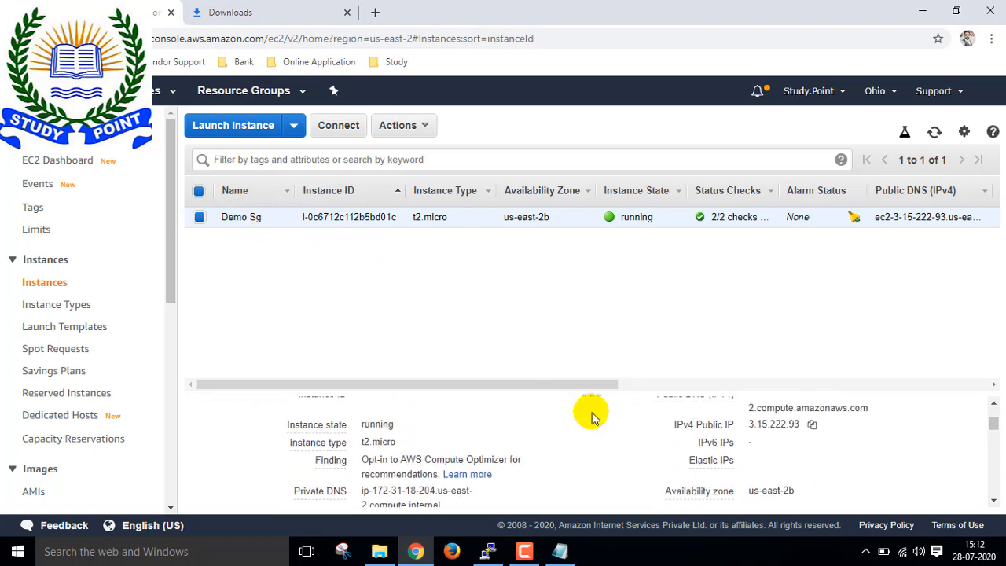
scroll(602, 442, up, 2)
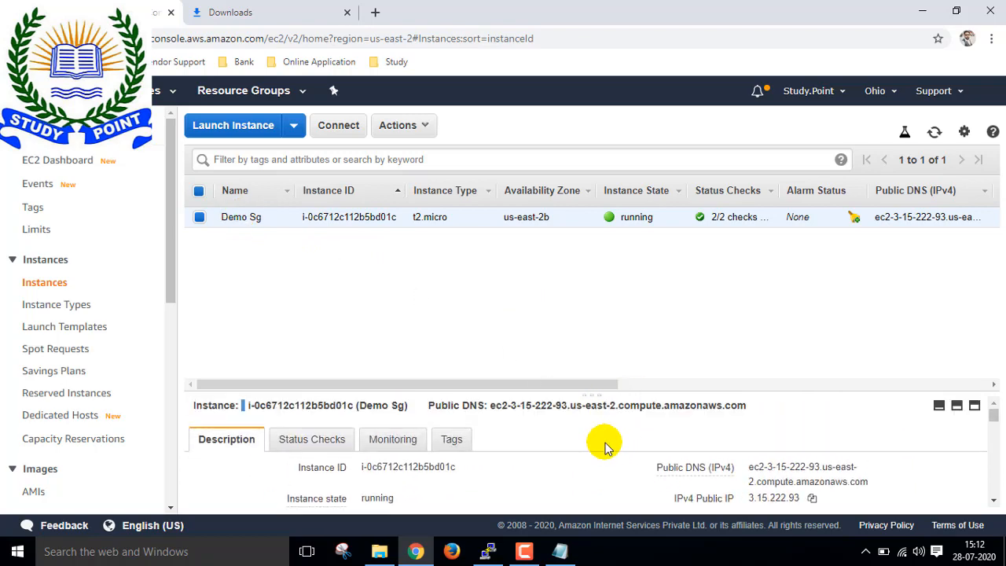
scroll(602, 442, down, 2)
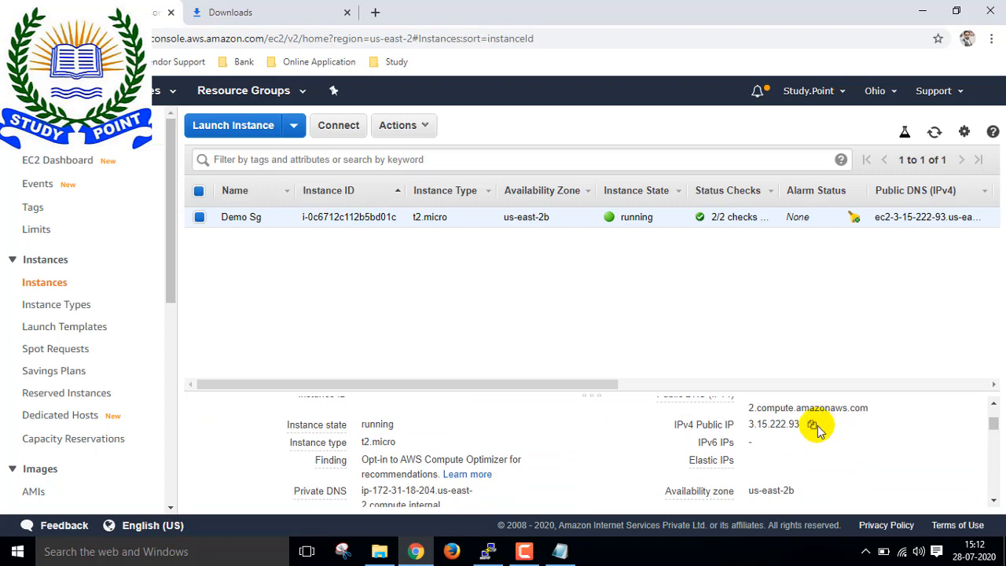
click(813, 425)
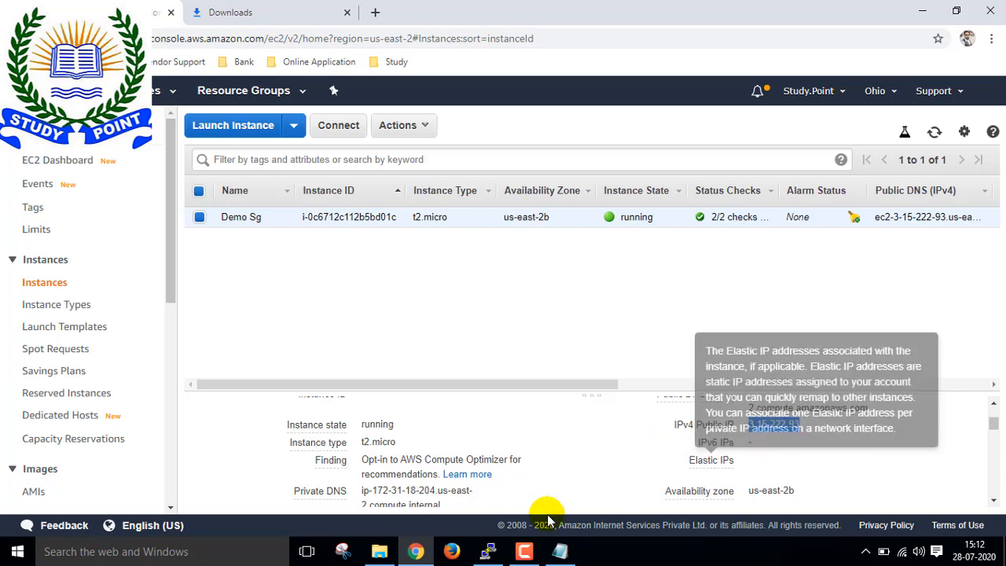
- Switch to PuTTY, connect to host 3.15.222.93 over SSH while trusting its host key, and log in as ec2-user
click(489, 554)
click(491, 204)
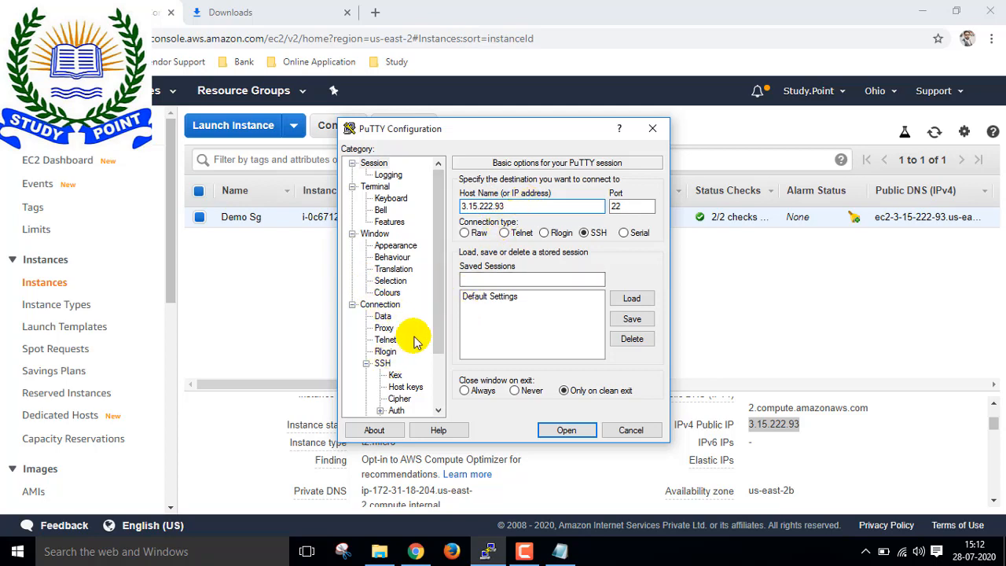
click(565, 432)
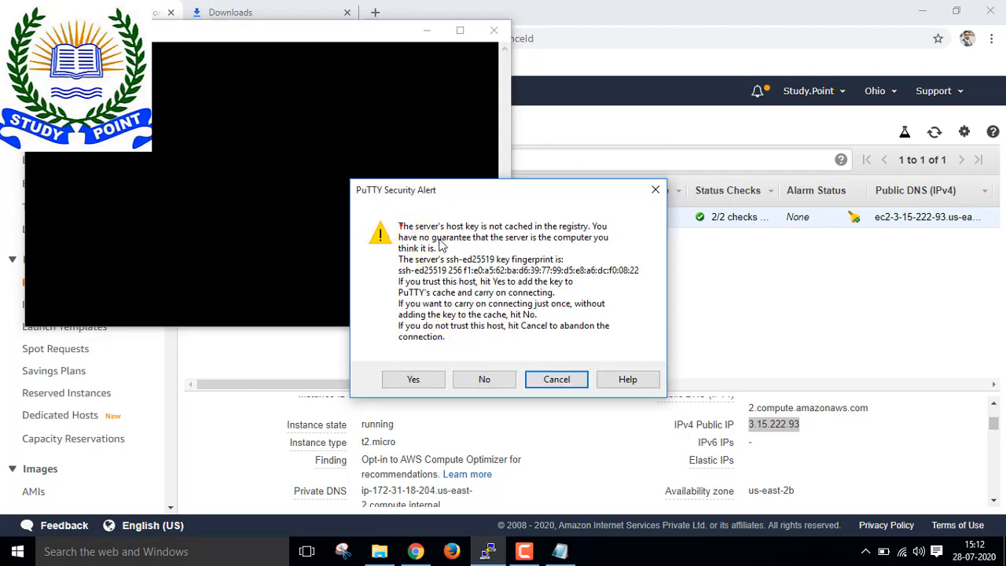
click(415, 382)
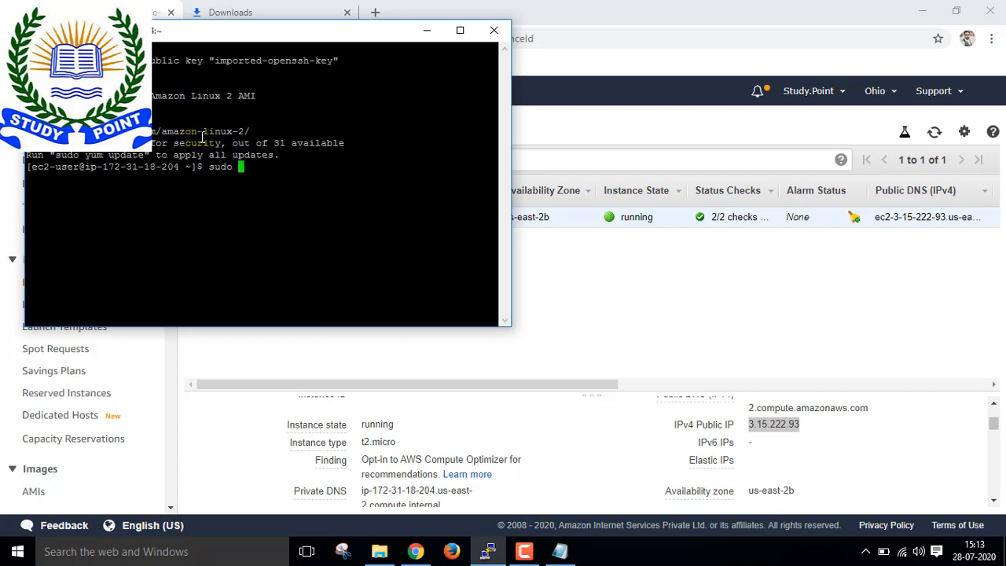
- Switch to root with sudo su and list the home directory's contents with ls and ls -l
key(Return)
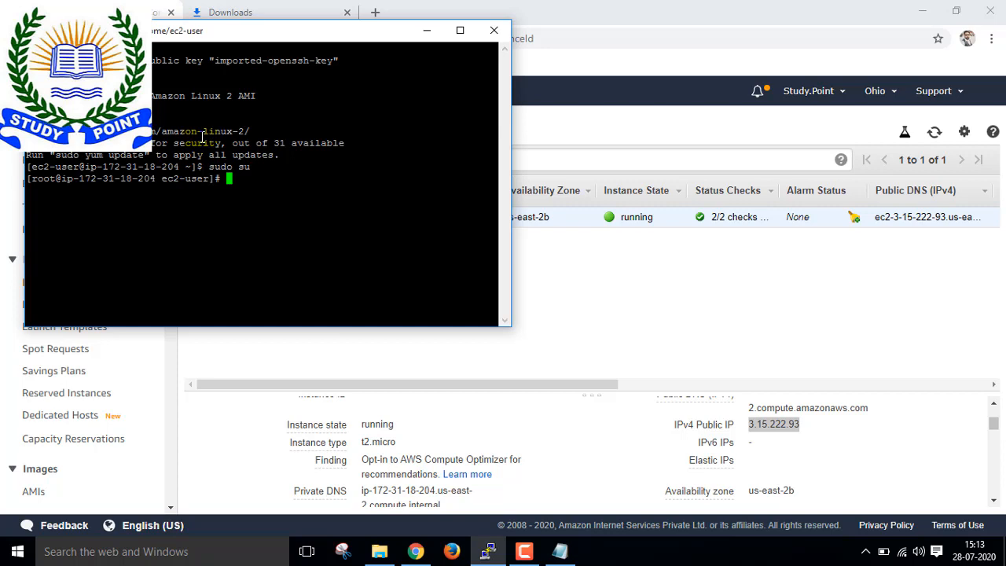
key(Return)
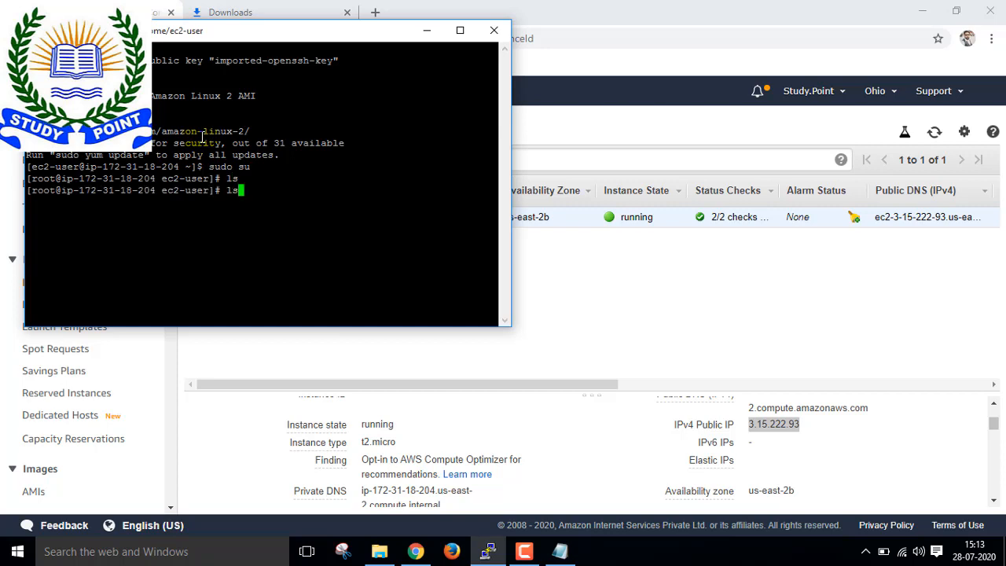
key(Return)
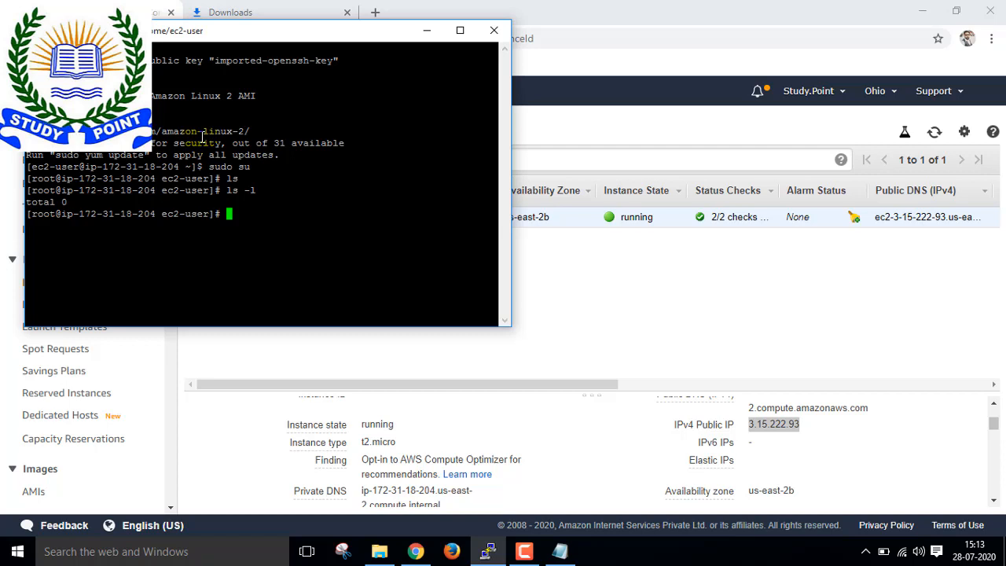
- Switch back to Chrome and look through the Demo Sg instance's description, including its IP addresses and security groups
click(700, 368)
scroll(570, 436, up, 1)
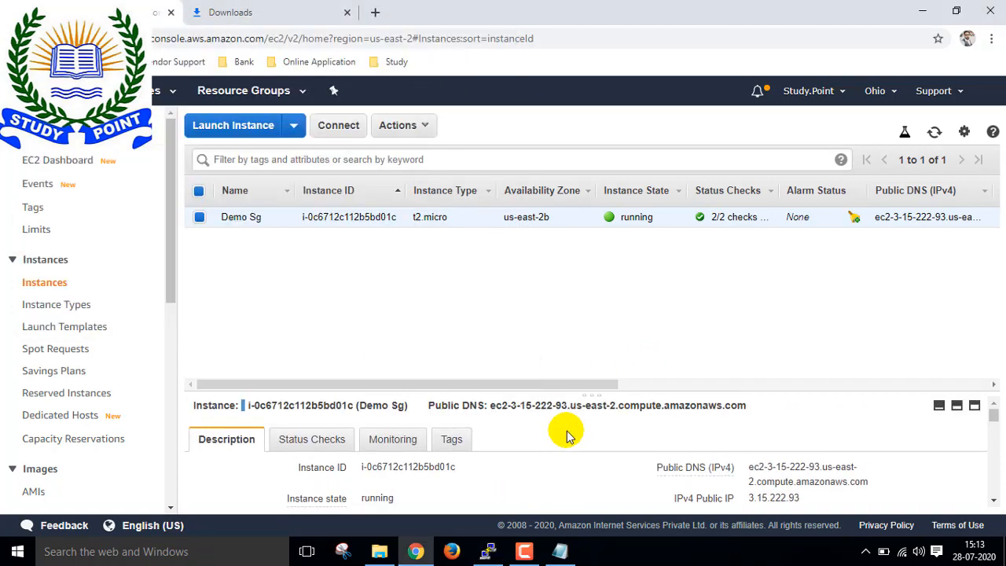
scroll(568, 436, down, 3)
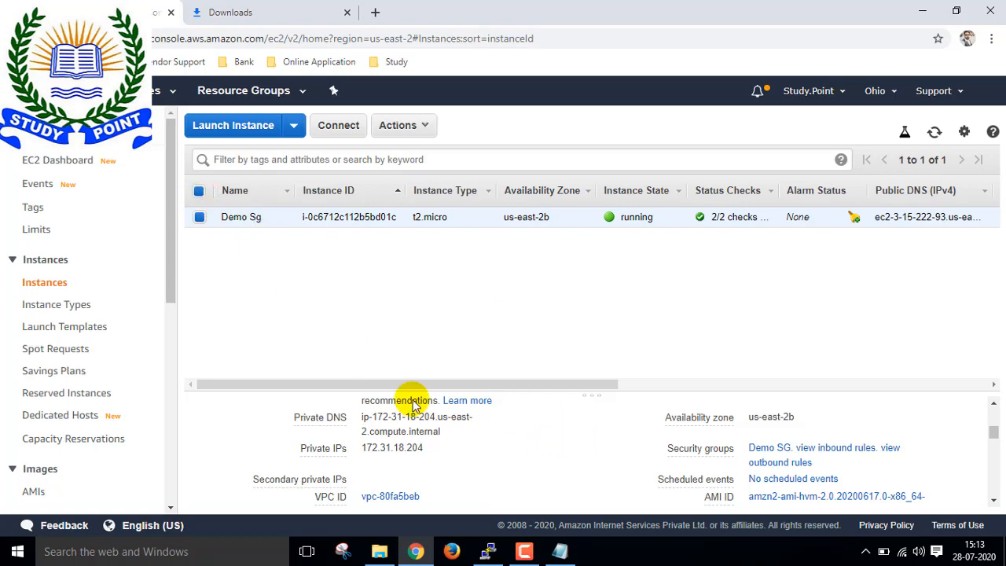
scroll(550, 462, up, 3)
scroll(550, 461, down, 3)
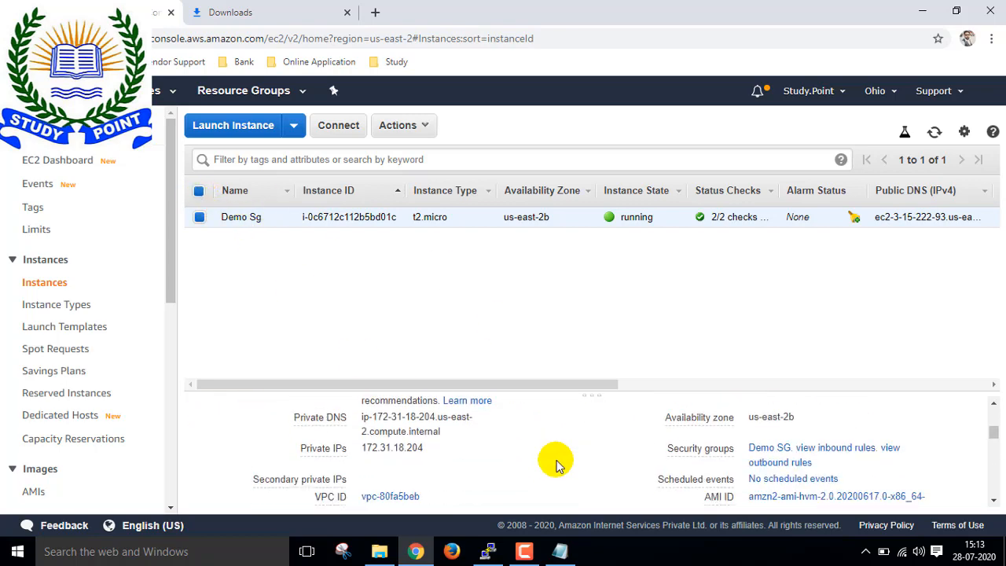
scroll(554, 456, down, 2)
scroll(552, 448, up, 2)
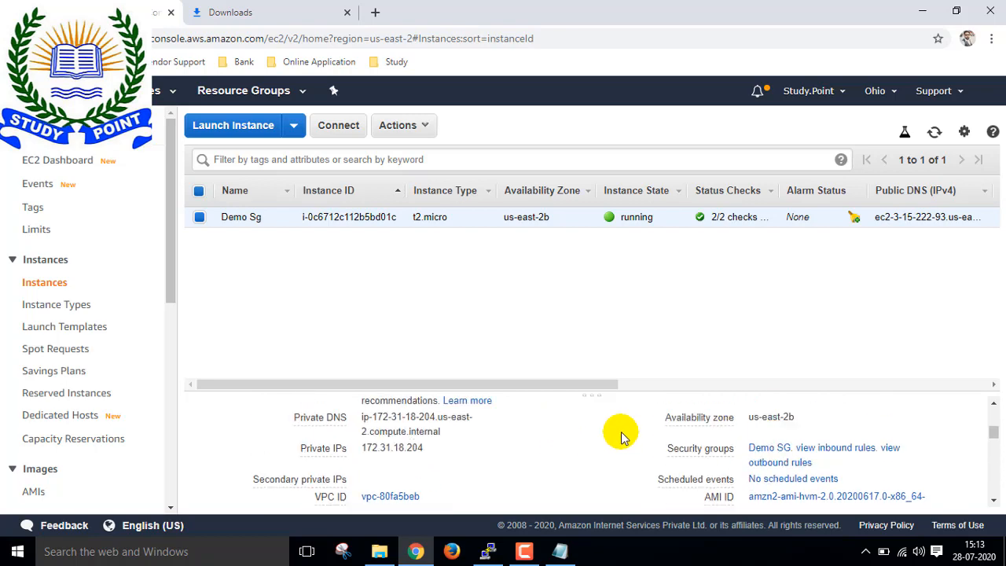
- Open the Demo SG security group from the Demo Sg instance's description
mouse_move(729, 450)
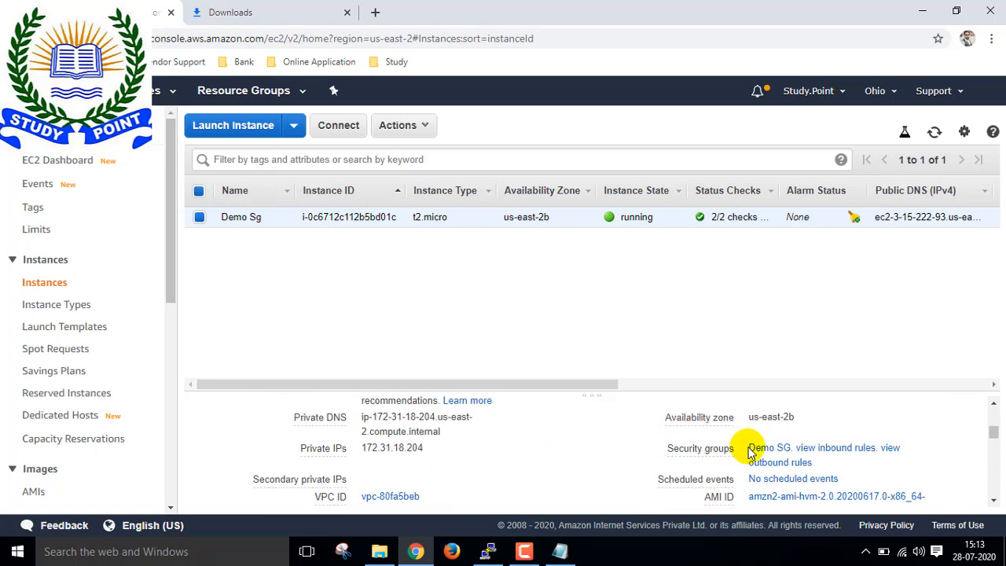
drag(750, 452, 791, 446)
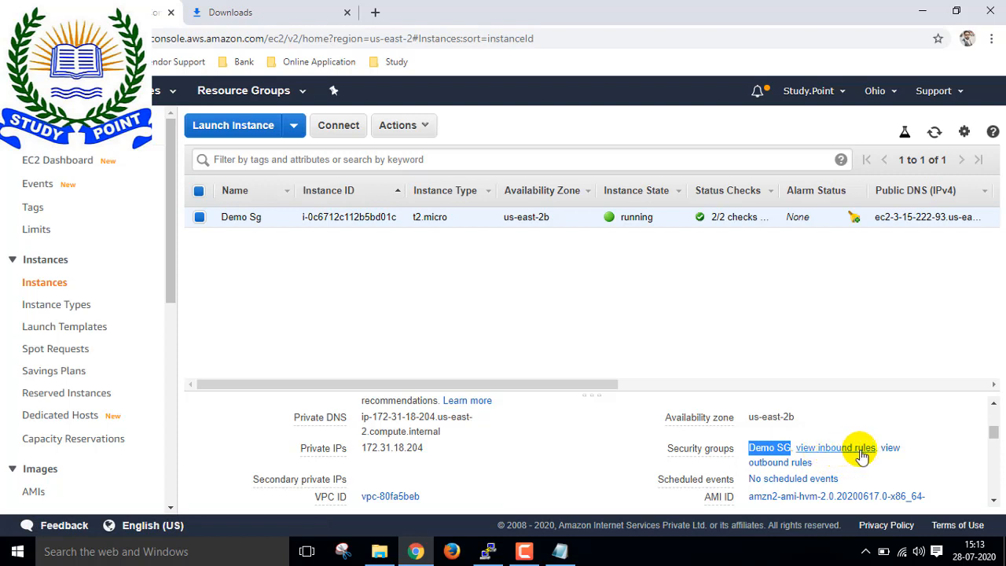
click(769, 448)
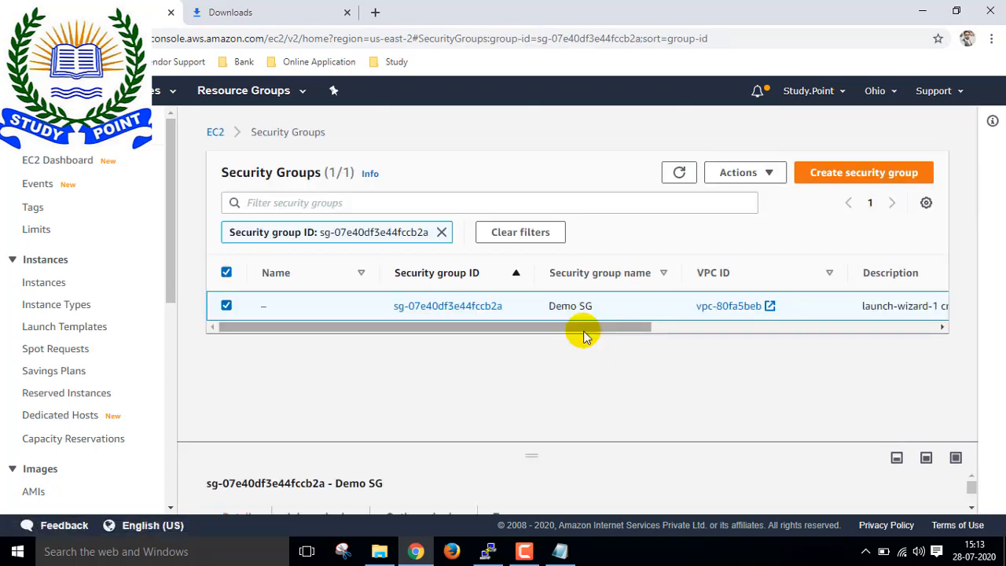
drag(520, 330, 392, 328)
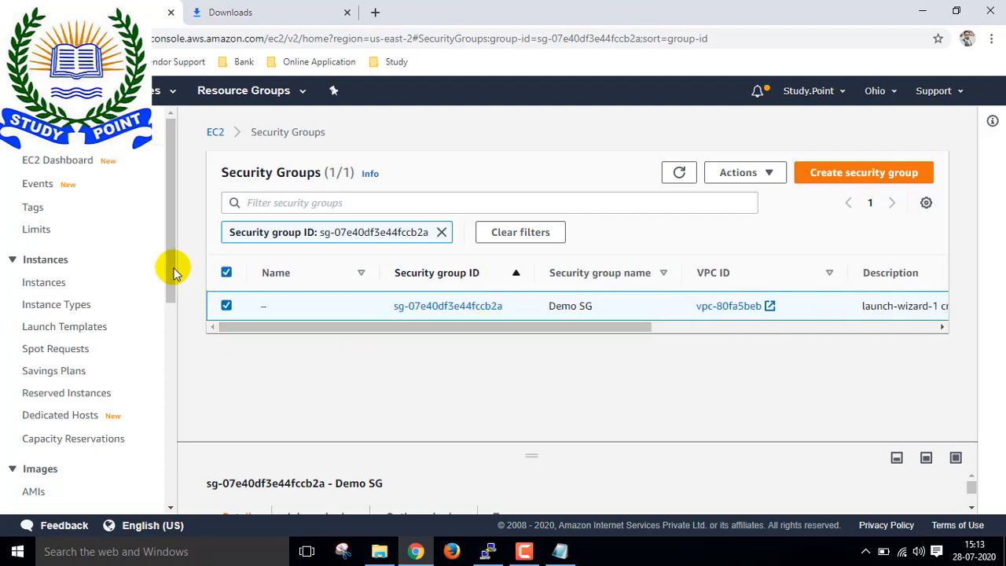
- List all security groups under Network & Security and open the details of Demo SG
drag(172, 271, 144, 391)
click(73, 381)
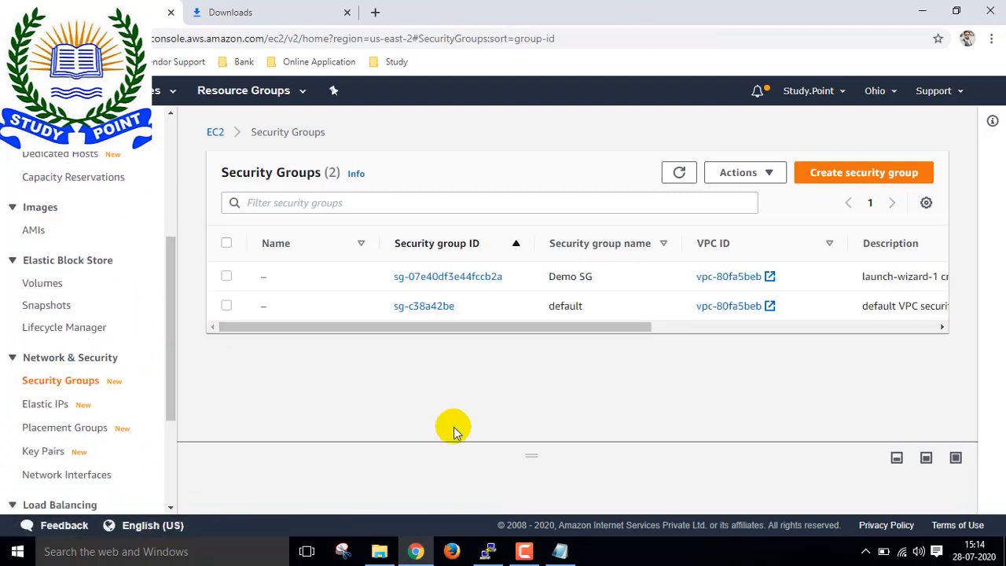
drag(517, 337, 359, 337)
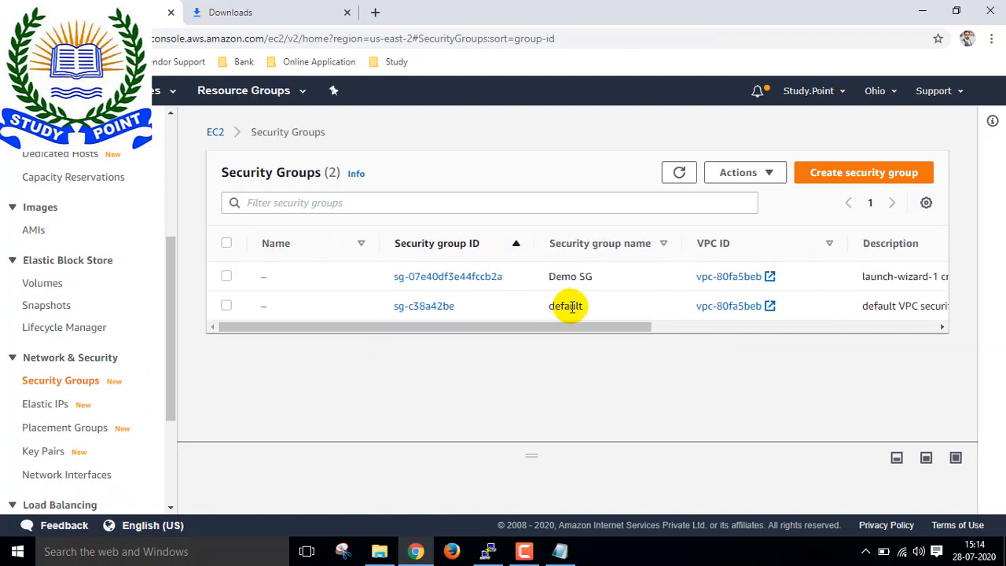
click(476, 278)
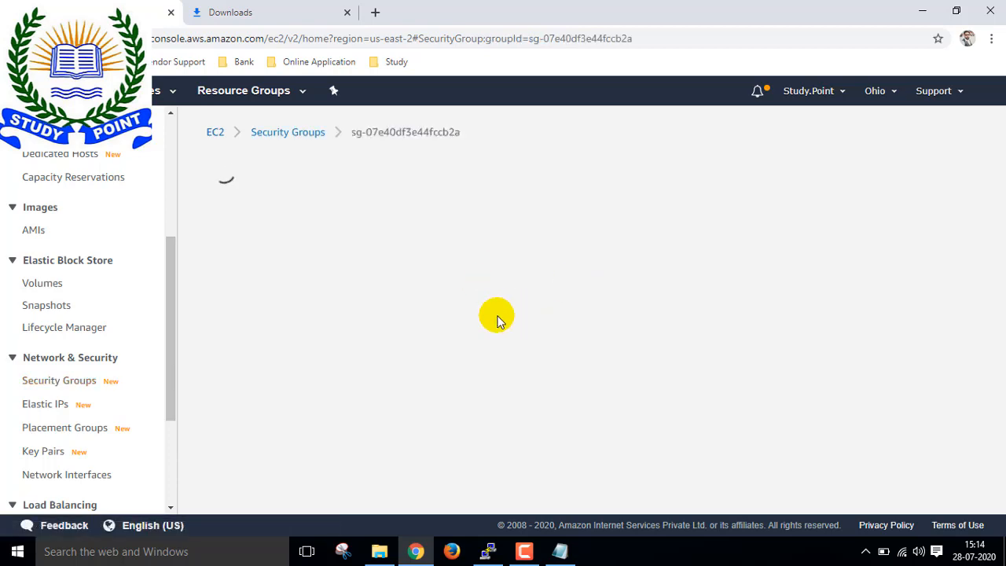
- Review Demo SG's inbound rules and outbound rules, including type, protocol, port range, source and destination
scroll(602, 344, down, 1)
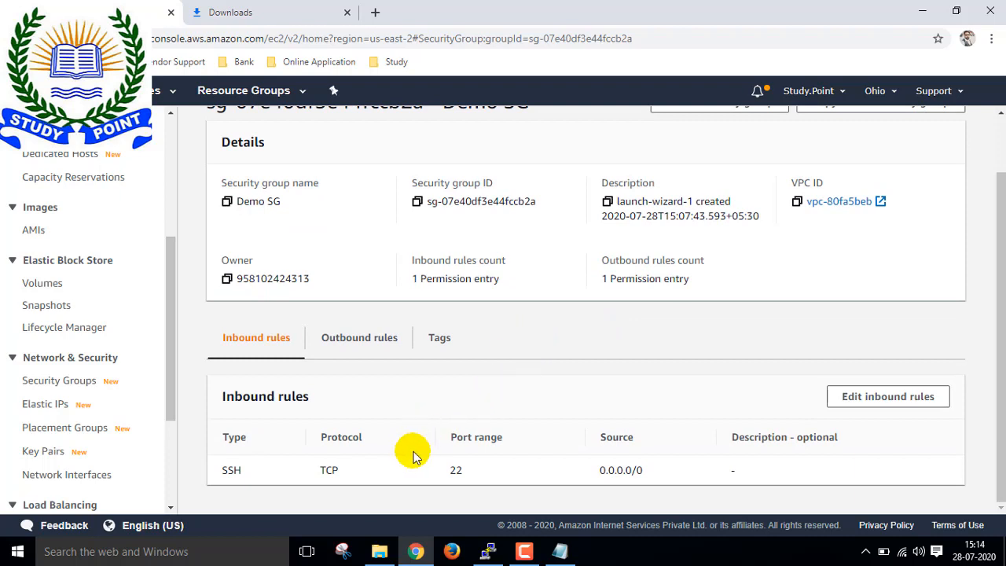
drag(223, 469, 546, 467)
mouse_move(610, 473)
mouse_down()
mouse_move(668, 471)
mouse_move(624, 470)
mouse_up()
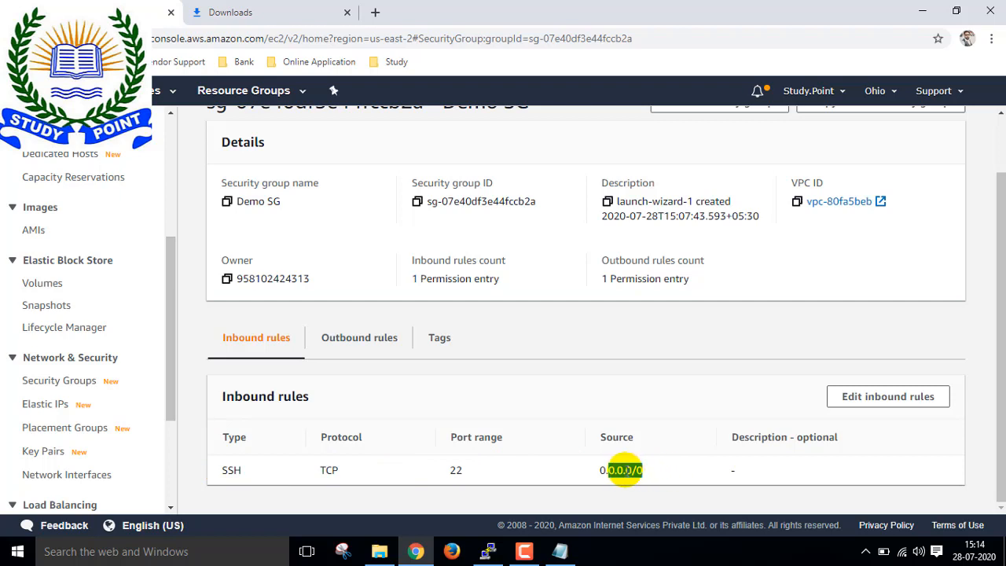
click(365, 335)
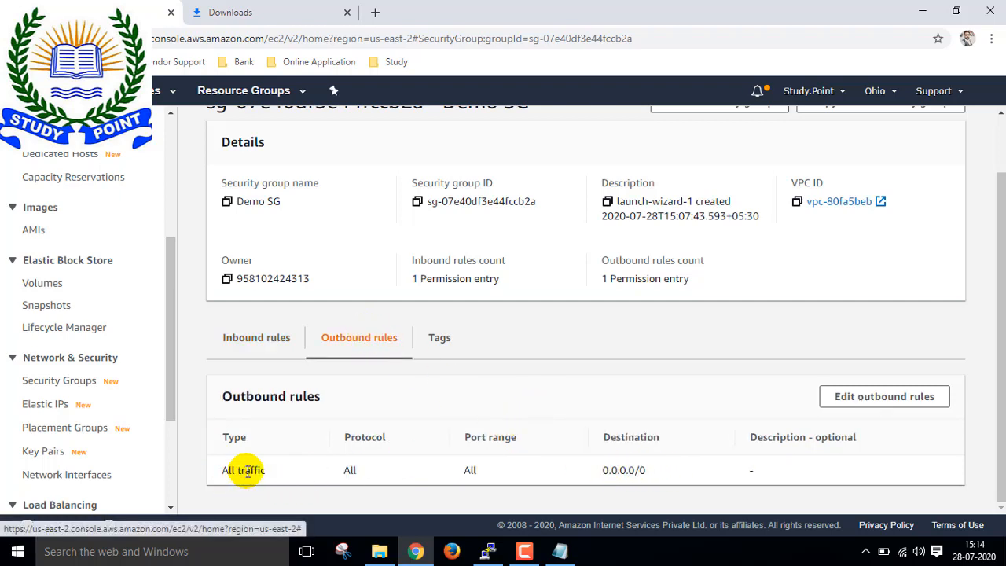
drag(345, 470, 660, 475)
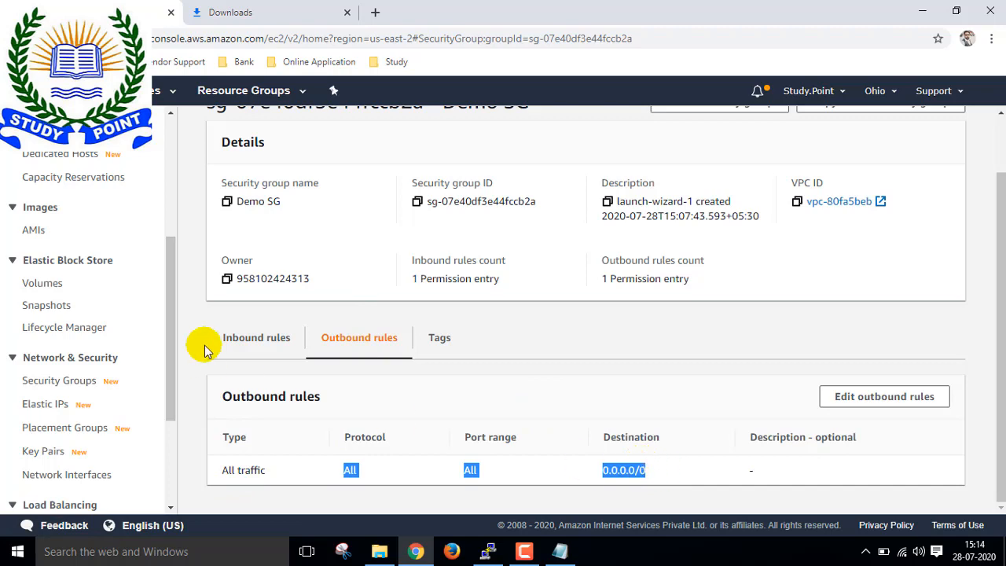
- Delete the SSH inbound rule from Demo SG and save the rules
click(256, 338)
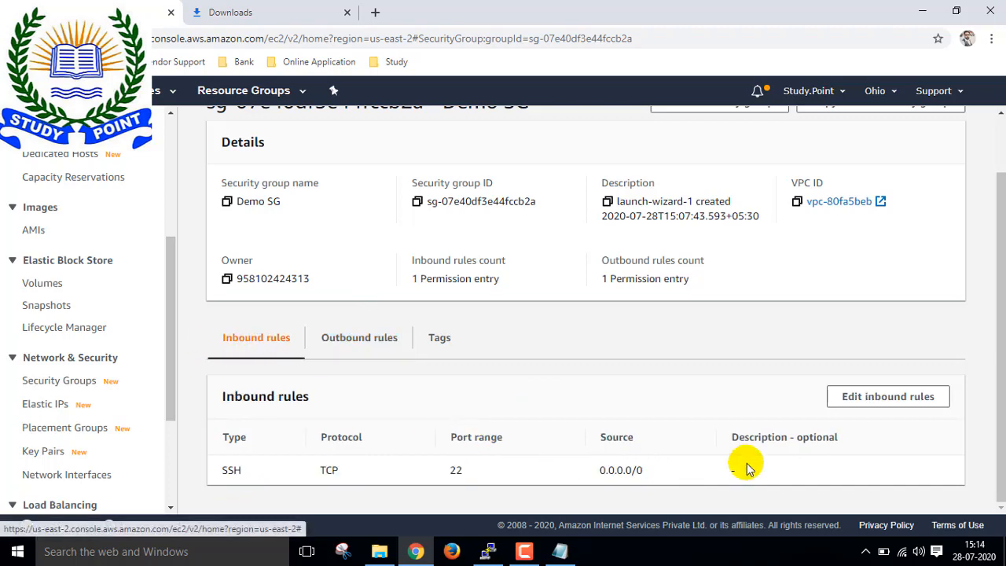
click(872, 396)
scroll(385, 330, down, 2)
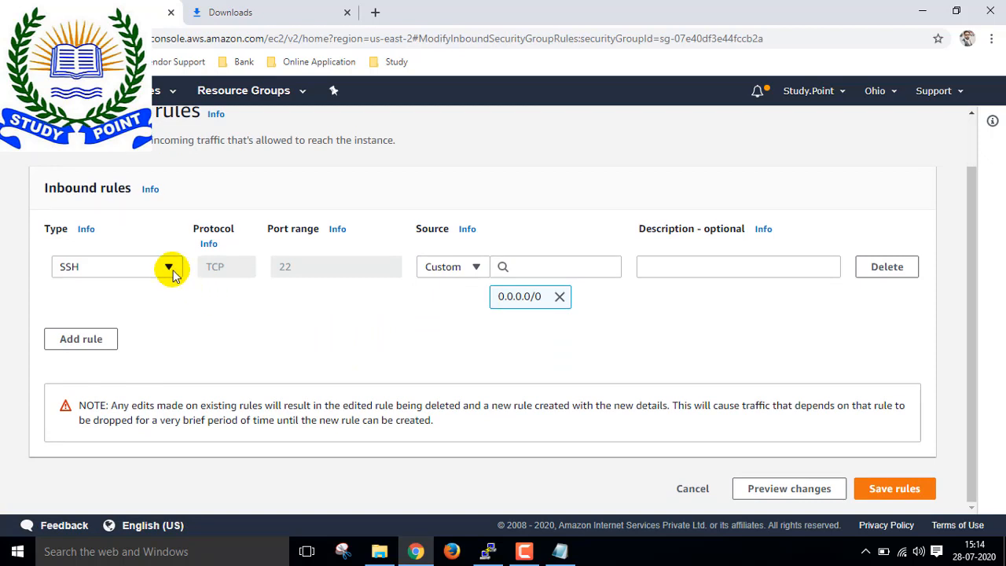
click(876, 266)
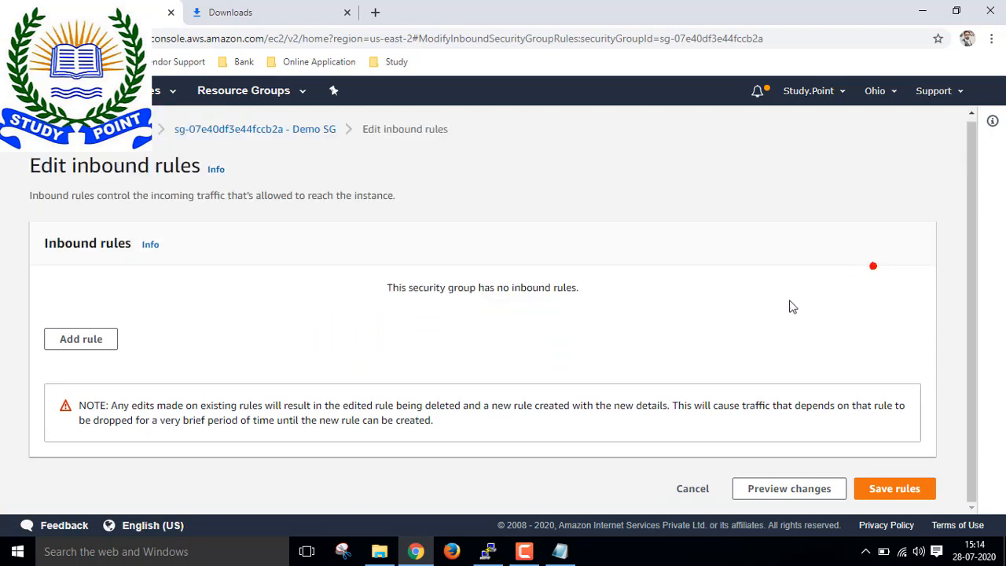
click(906, 488)
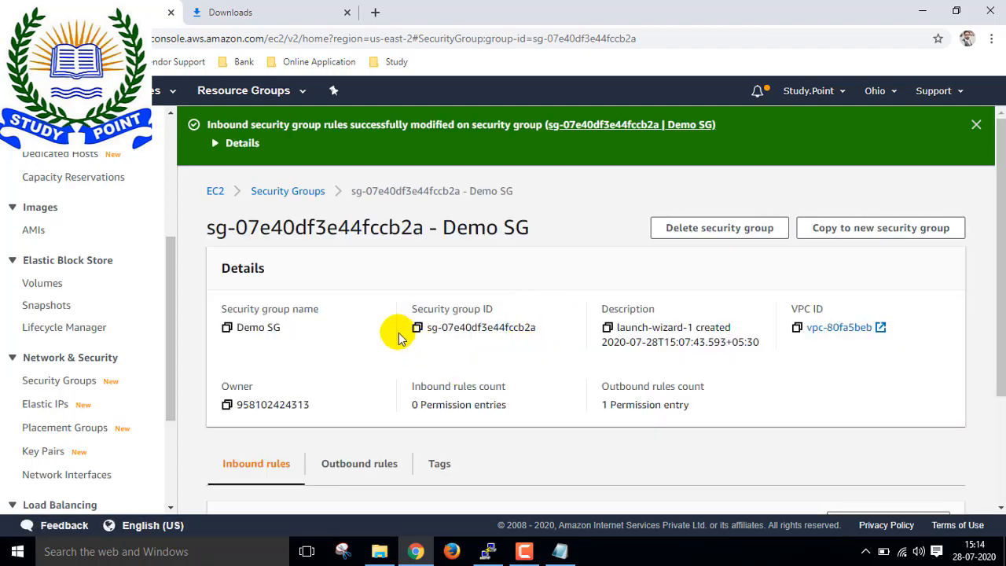
- Switch to the open PuTTY terminal and close its SSH session
click(488, 551)
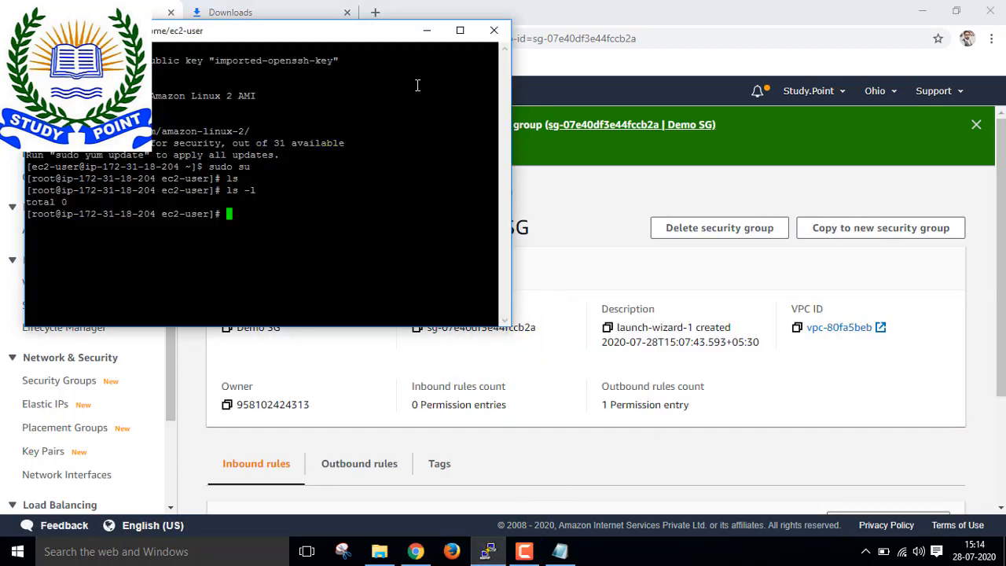
click(493, 30)
click(516, 328)
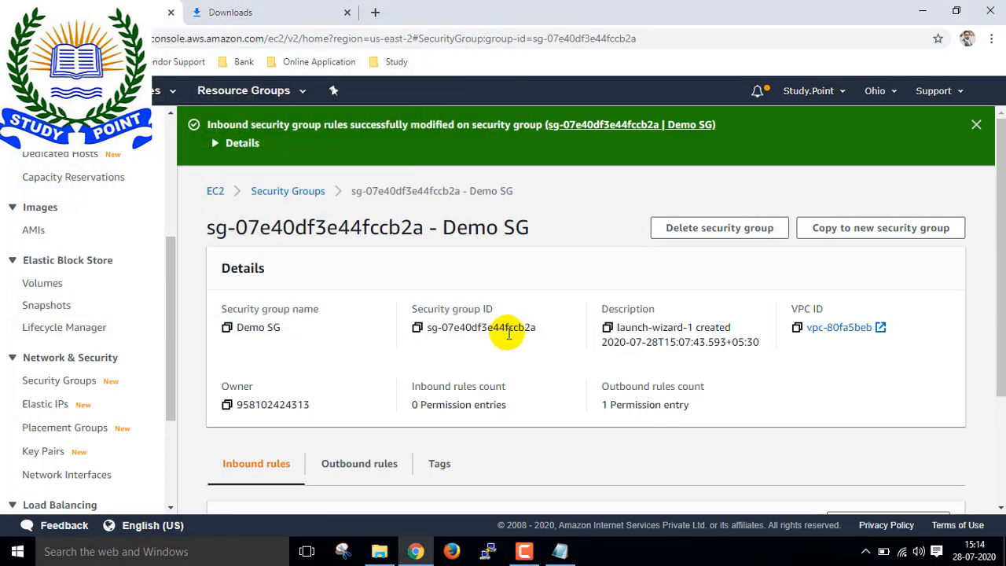
- Launch a new PuTTY session and set its host to 3.15.222.93
click(488, 551)
click(477, 206)
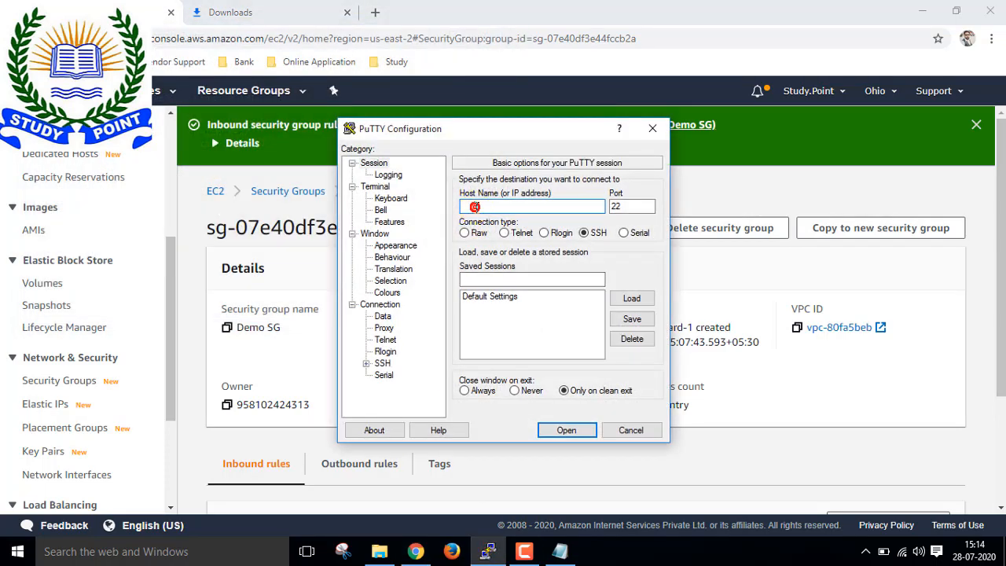
text(3.15.222.93)
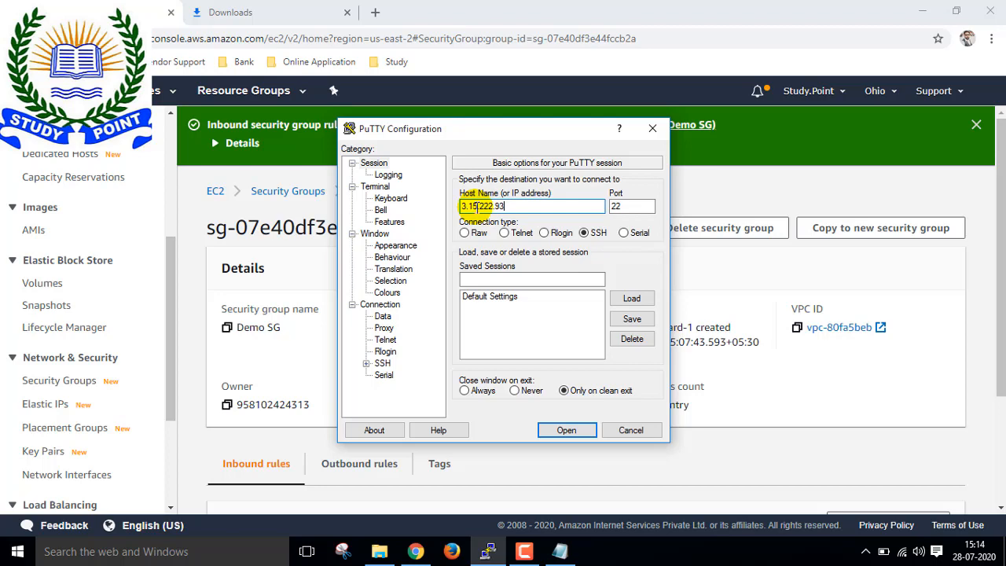
- Choose the Demo SG Private key file from Downloads as the private key for SSH authentication
click(380, 363)
click(365, 363)
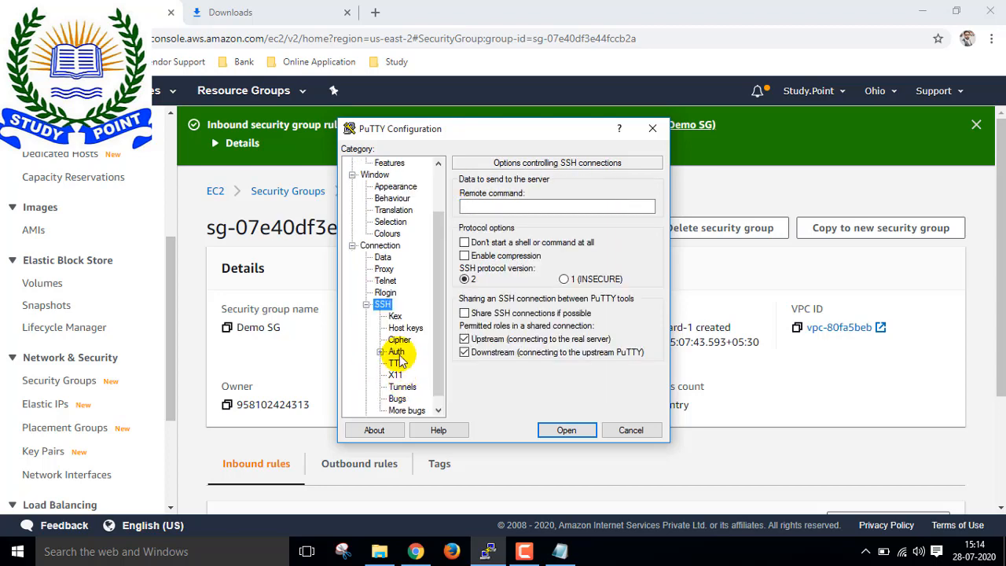
click(396, 351)
click(631, 331)
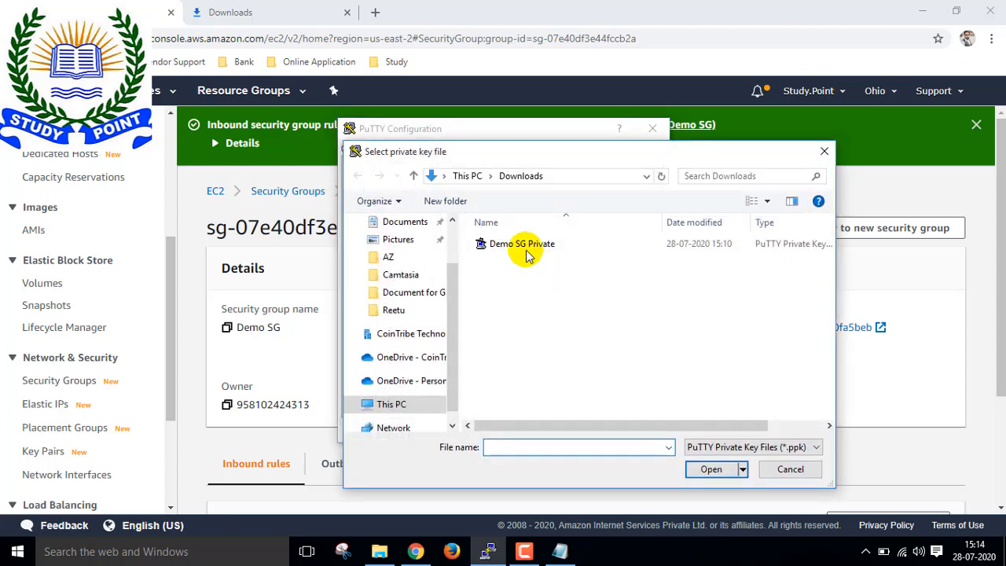
click(523, 245)
click(710, 469)
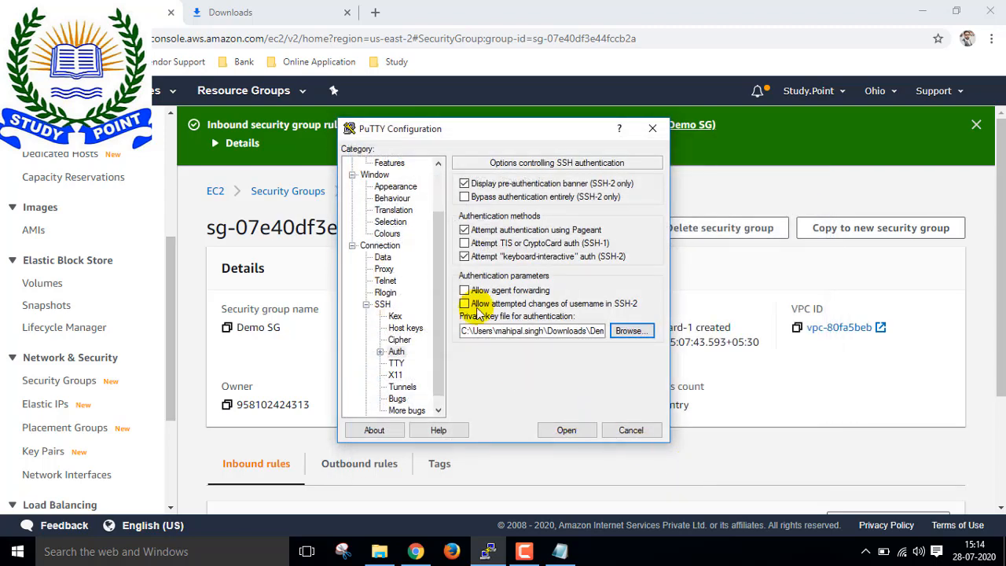
- Try to open the SSH connection to the instance and minimize the PuTTY window
scroll(446, 229, up, 2)
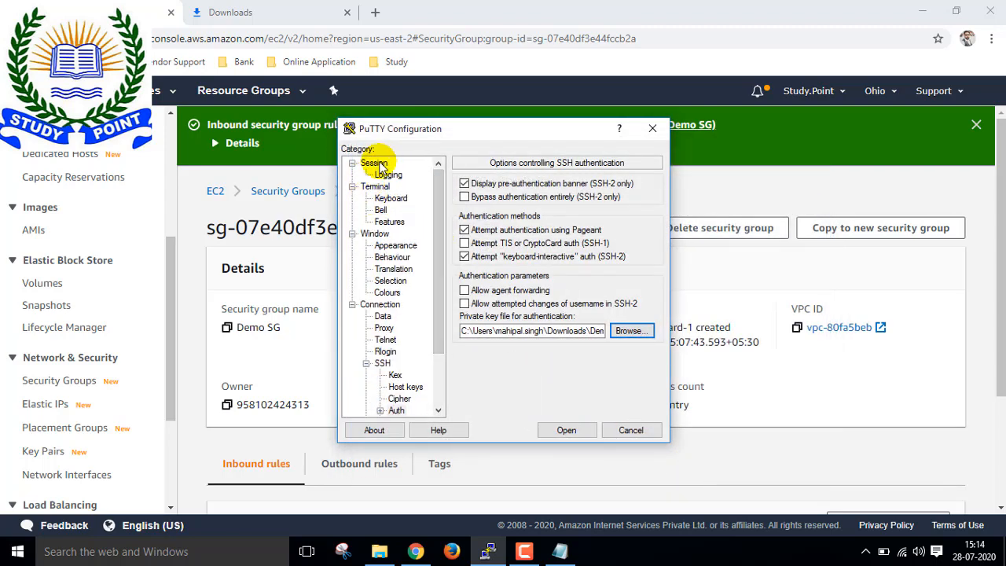
click(374, 162)
click(562, 430)
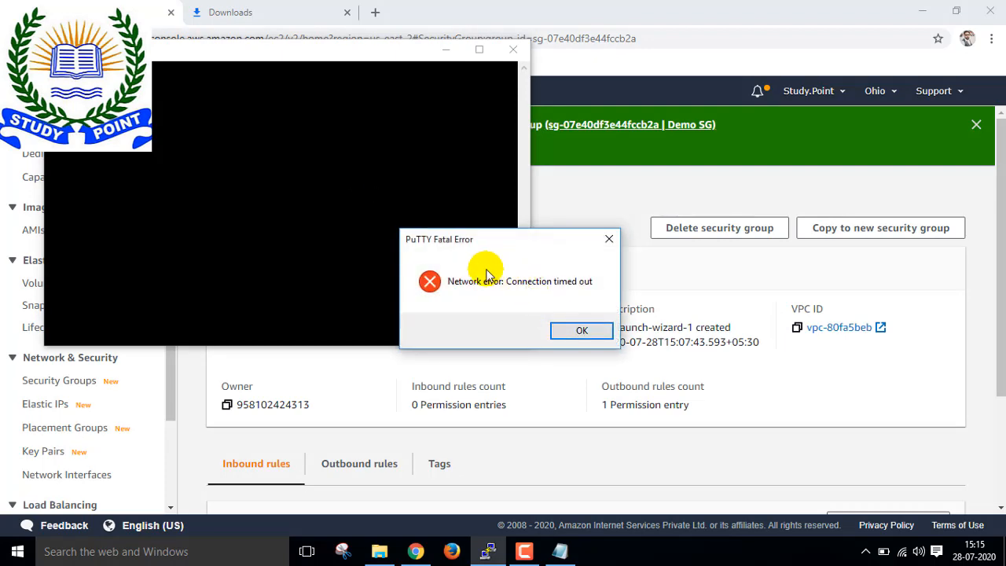
click(581, 331)
click(445, 50)
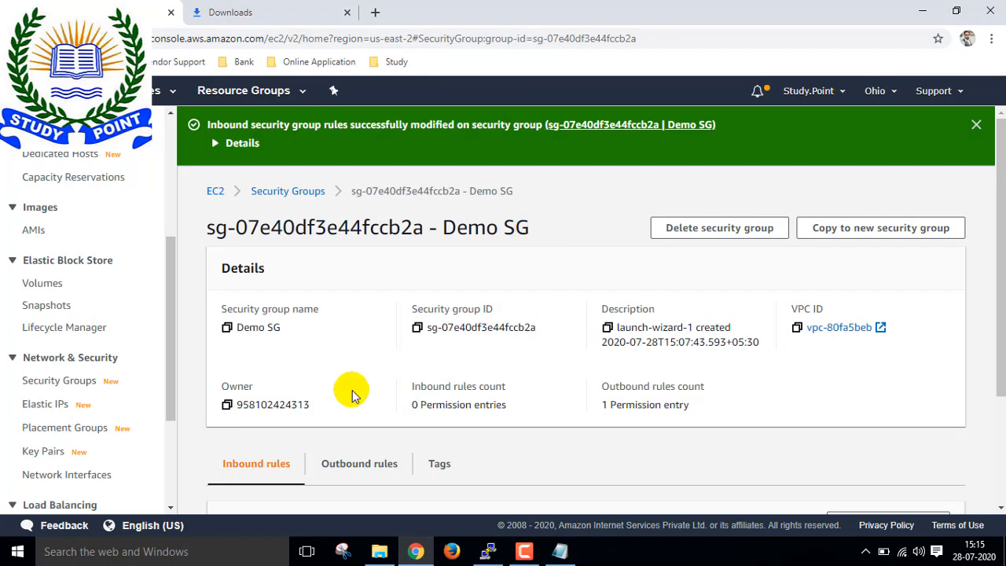
- Add an inbound rule of type SSH to the Demo SG security group
scroll(550, 373, down, 2)
click(868, 375)
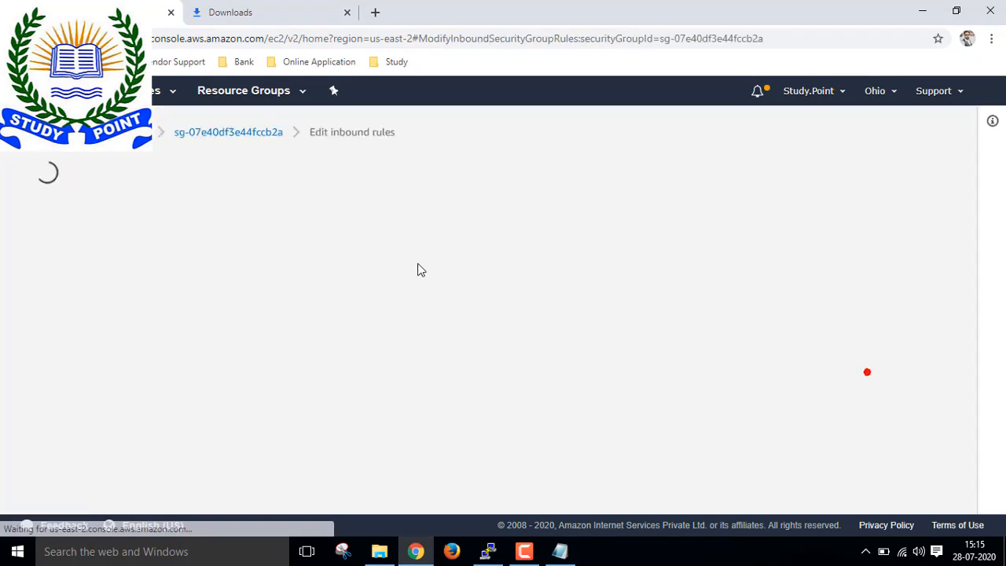
click(81, 341)
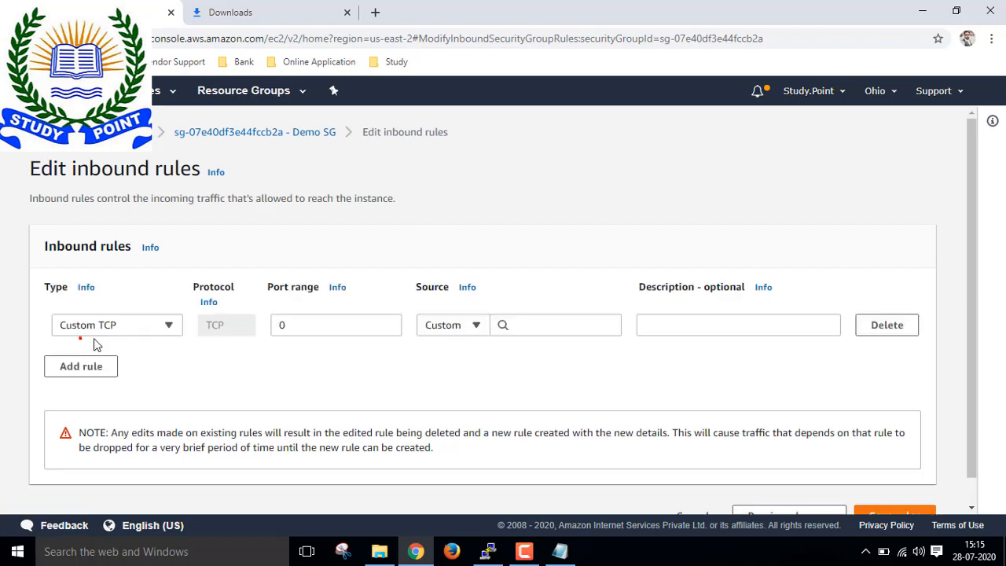
click(168, 324)
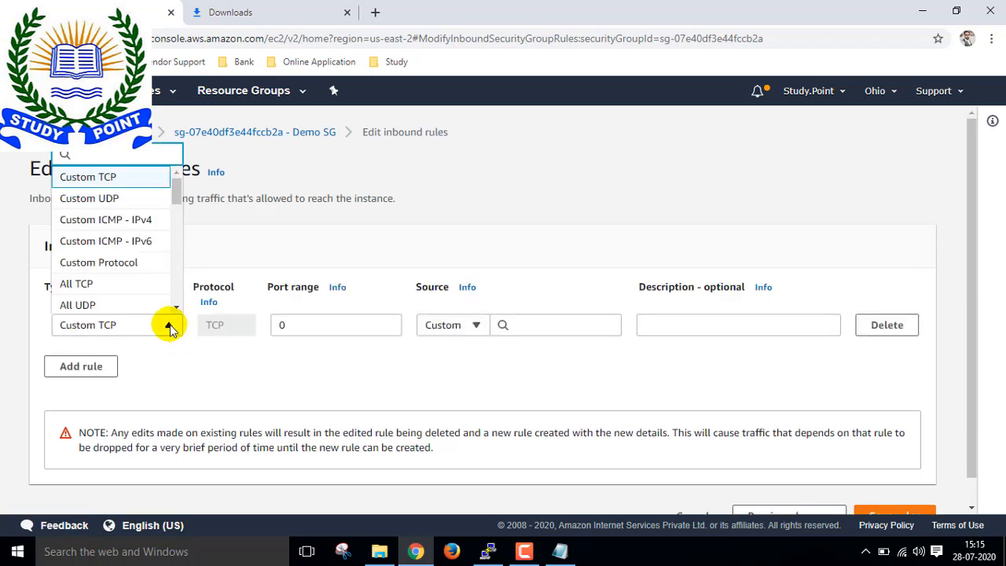
text(ssh)
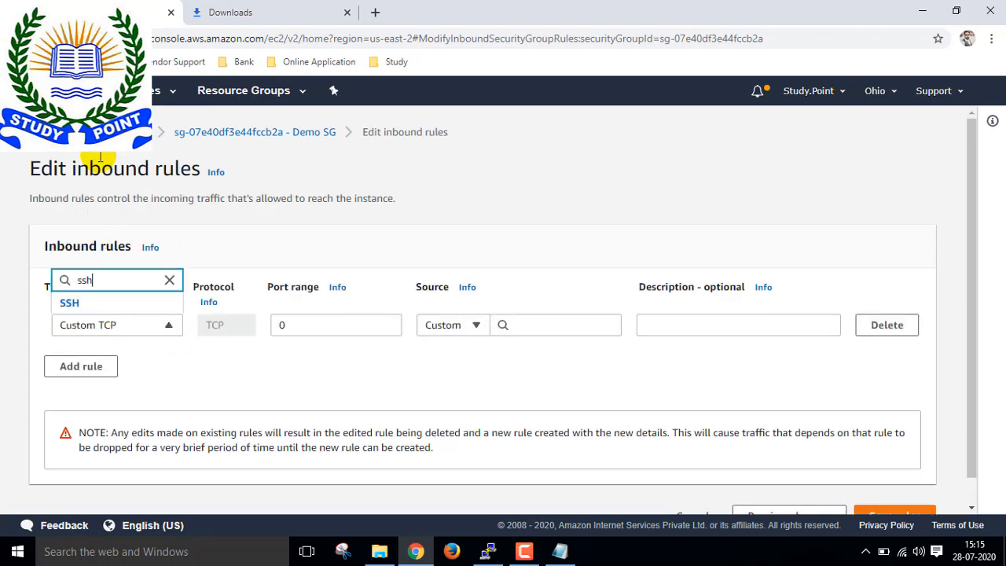
click(71, 303)
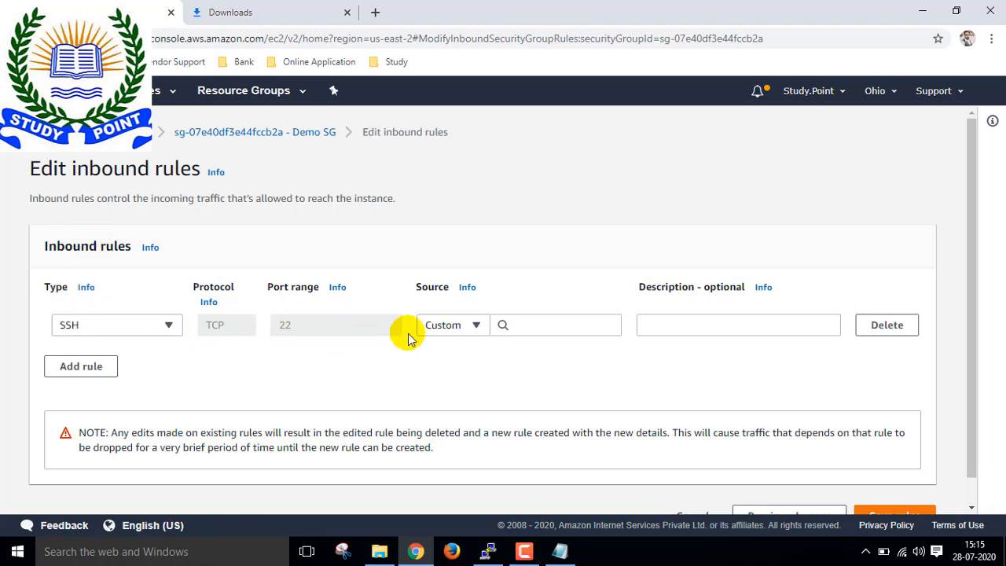
- Set the SSH rule's source to Custom with CIDR block 0.0.0.0/0 and save the inbound rules
click(476, 326)
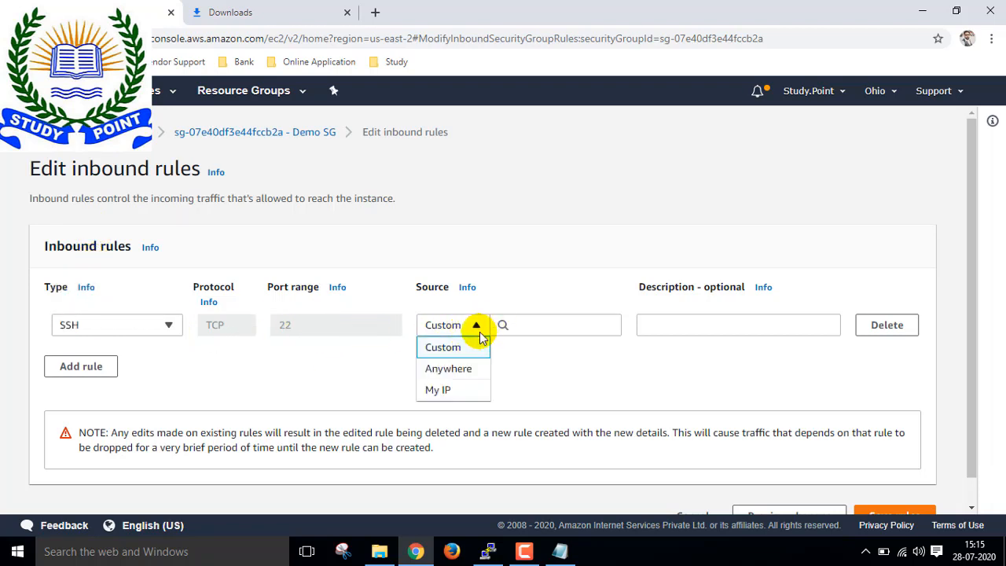
click(446, 367)
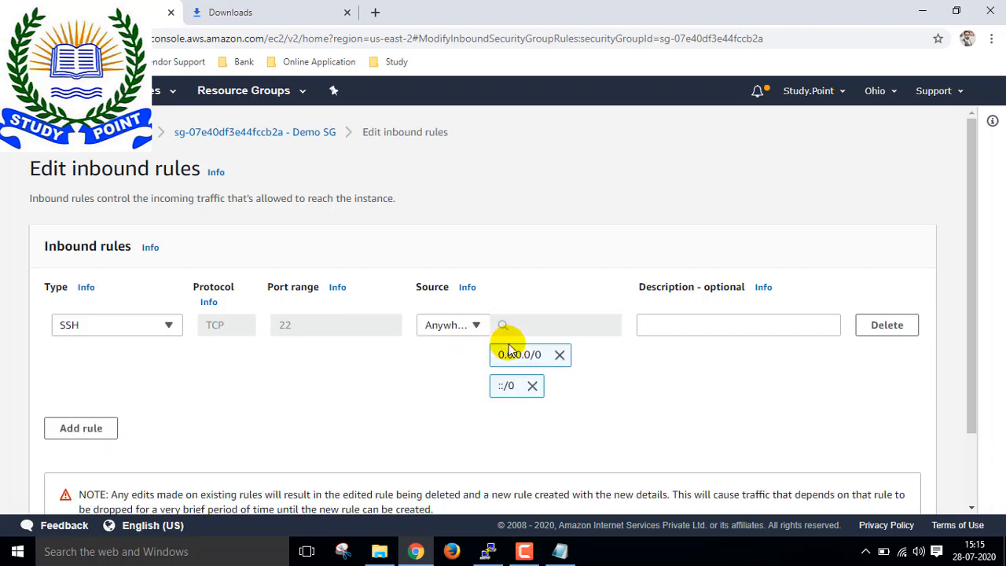
click(477, 325)
click(444, 346)
click(532, 326)
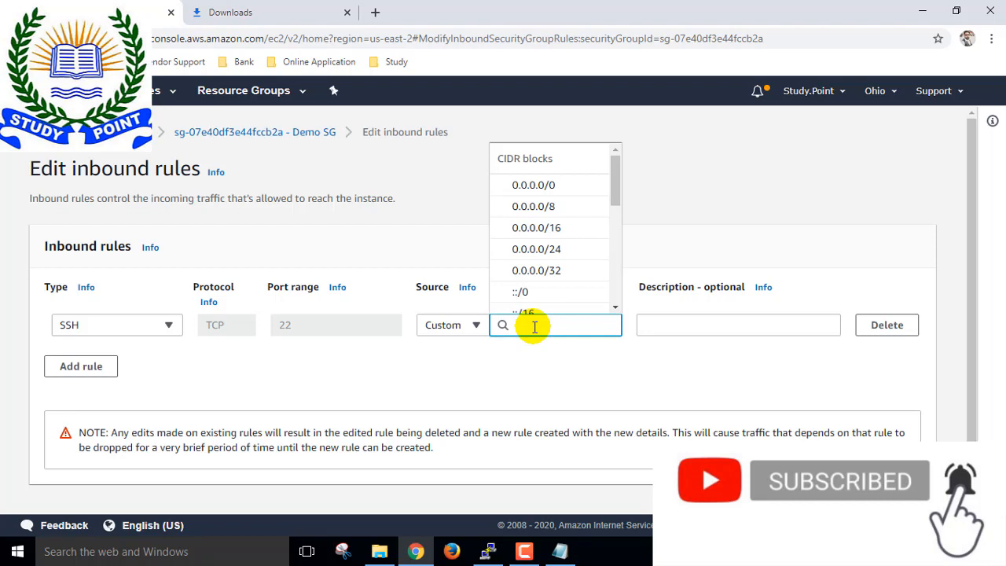
click(549, 187)
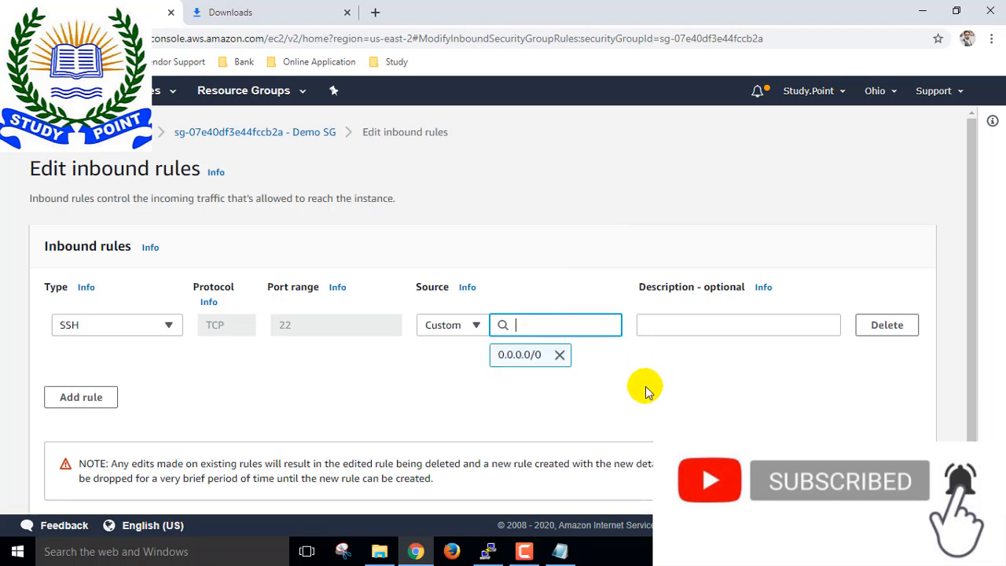
scroll(644, 385, down, 1)
click(896, 482)
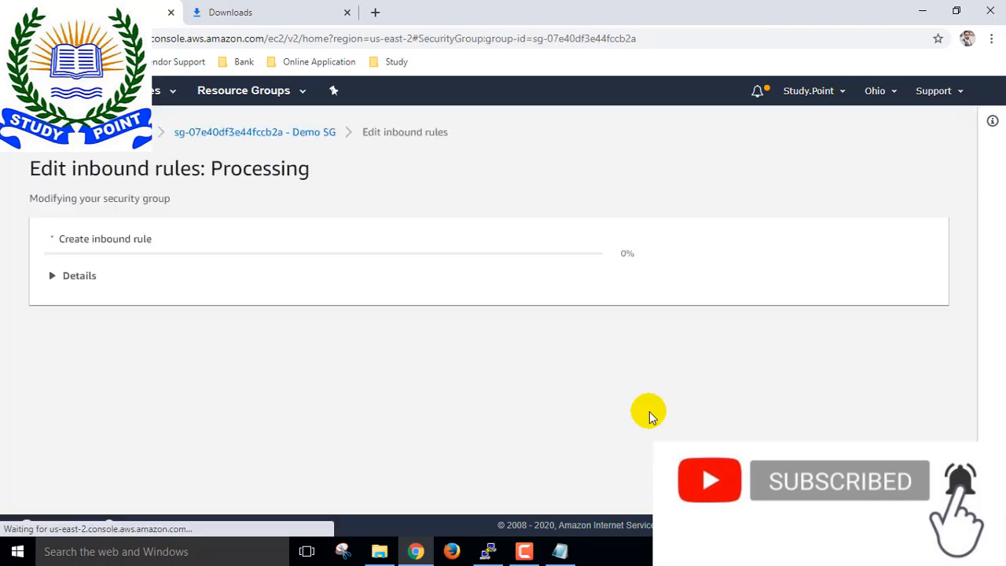
- Switch to PuTTY, restart the SSH session to the instance and log in as ec2-user
scroll(550, 369, down, 2)
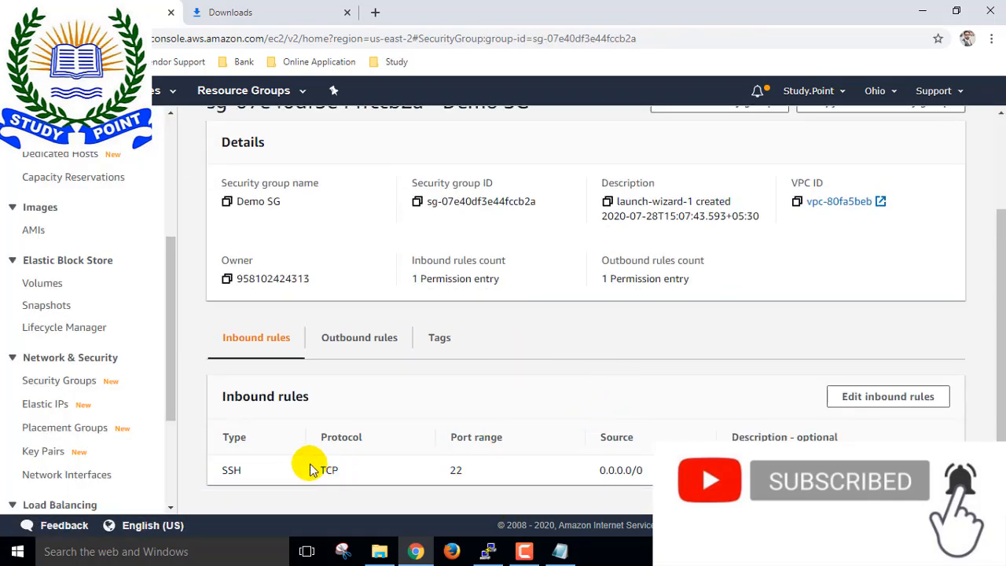
drag(307, 463, 465, 475)
click(488, 551)
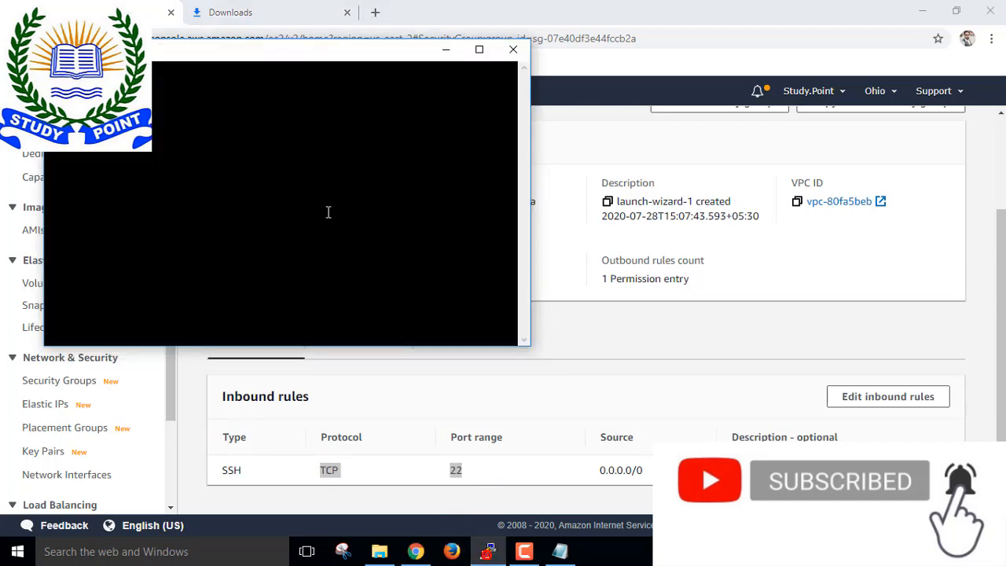
right_click(218, 55)
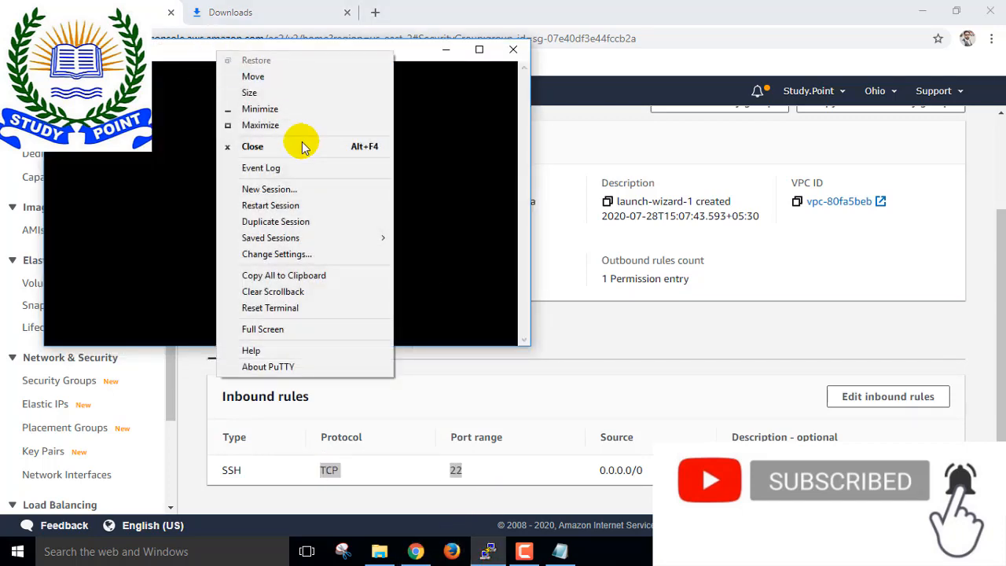
click(298, 205)
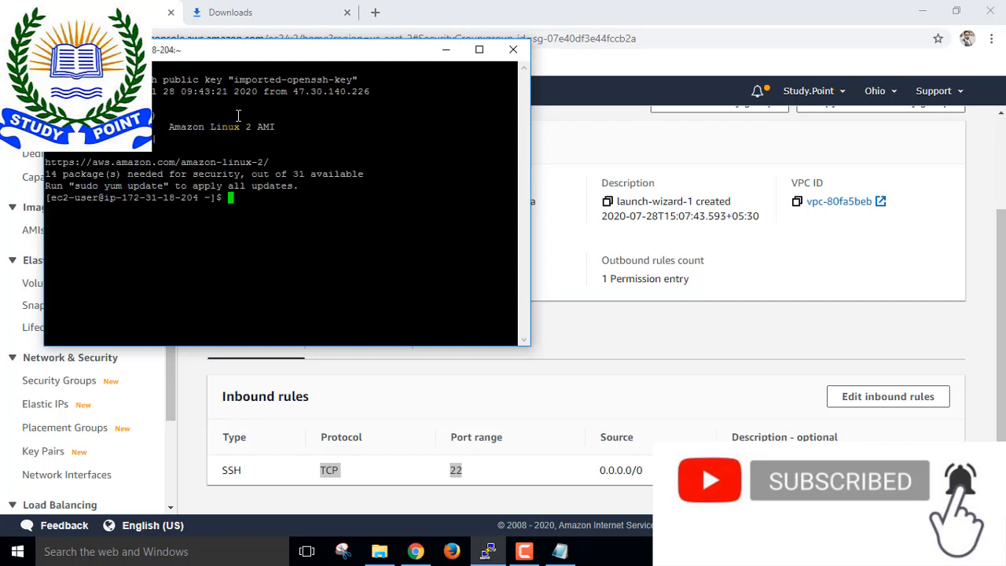
- Run the command "yum httpd install" in the PuTTY session and minimize its window
click(624, 339)
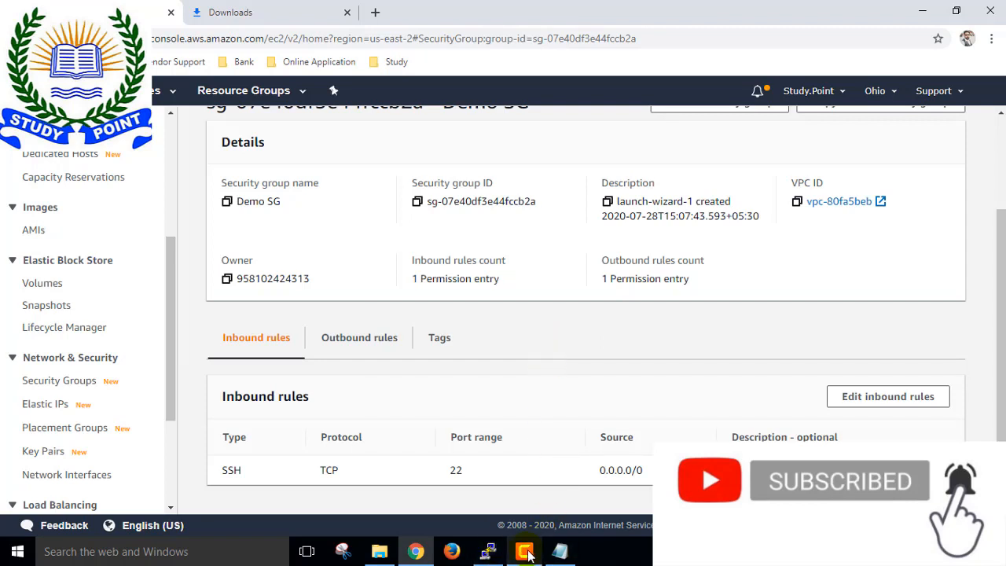
click(495, 553)
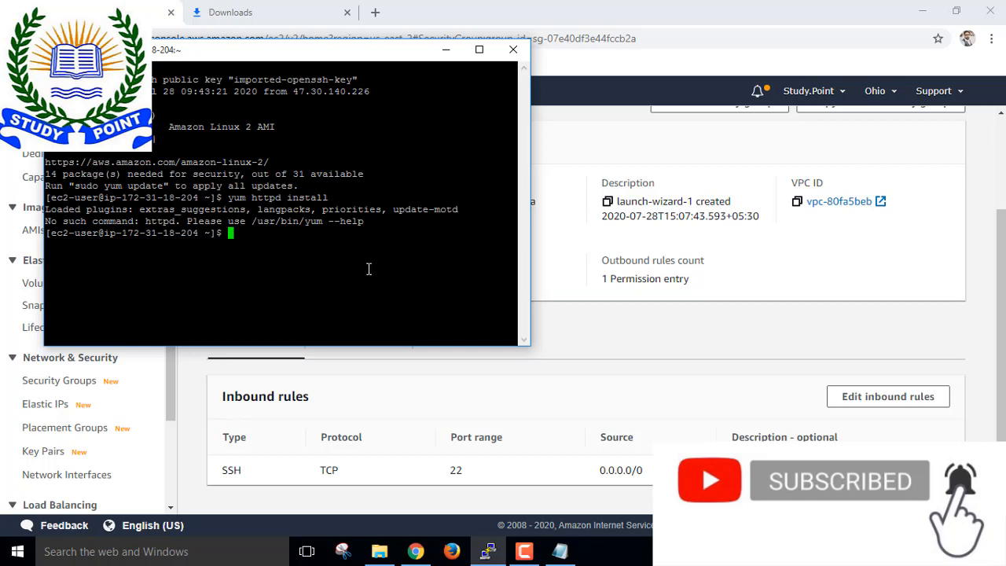
click(446, 49)
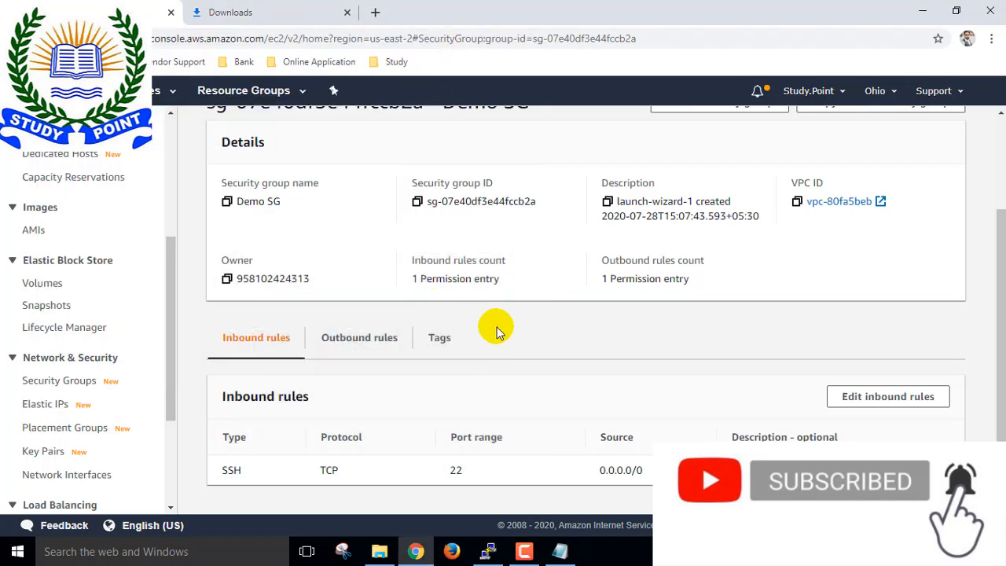
- Edit Demo SG's outbound rules in the AWS console, set the All traffic rule's type to SSH, and reopen its type choices
click(380, 336)
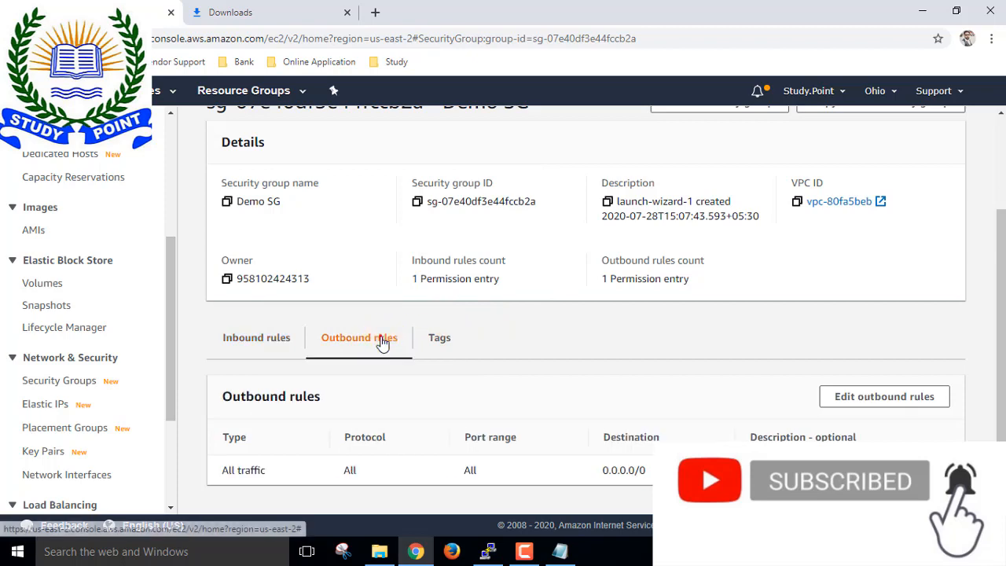
click(844, 394)
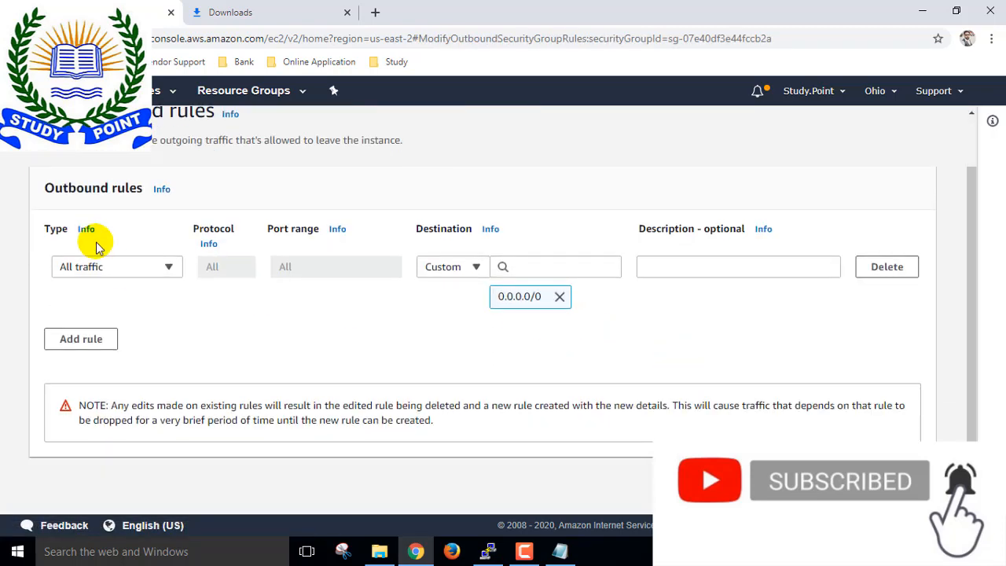
click(168, 269)
click(71, 333)
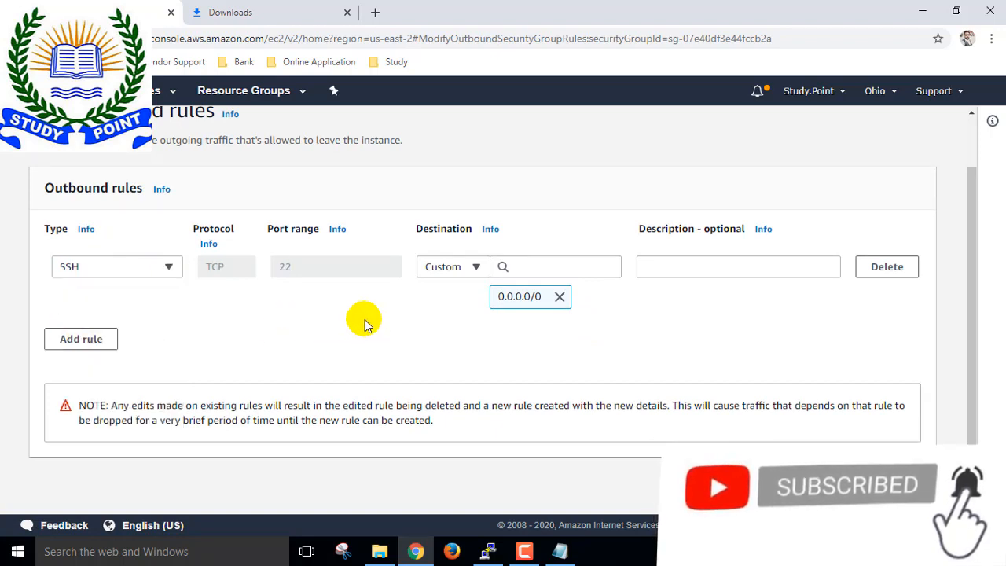
click(177, 269)
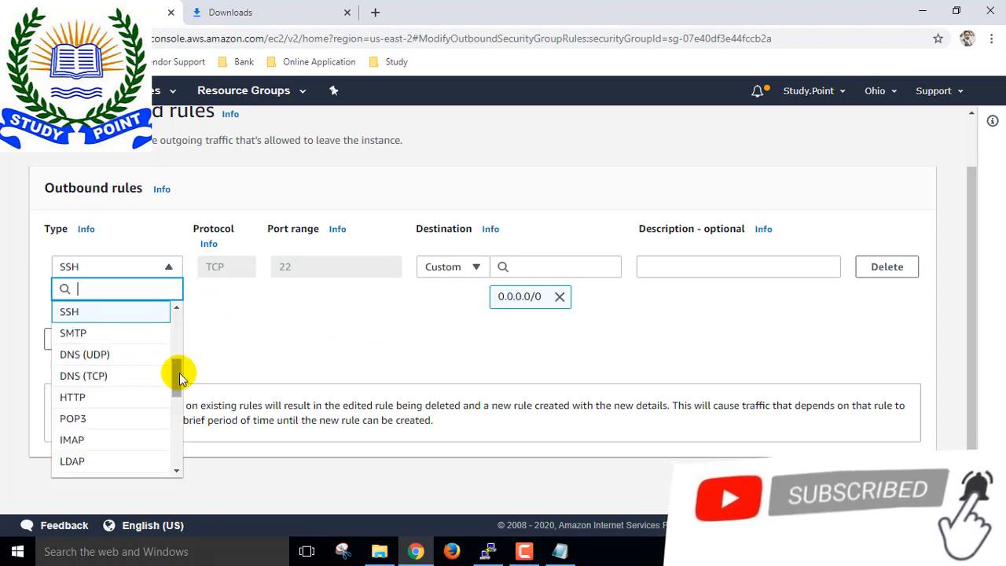